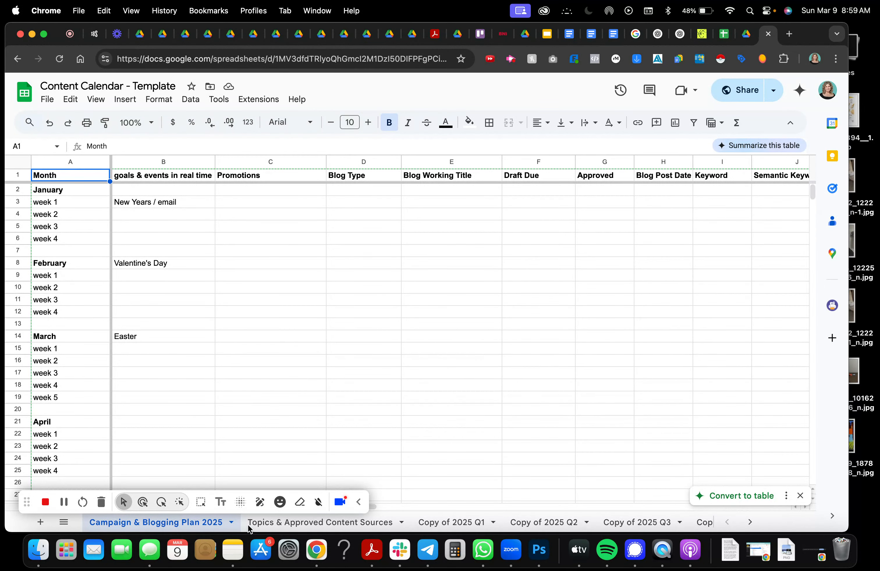
click(358, 502)
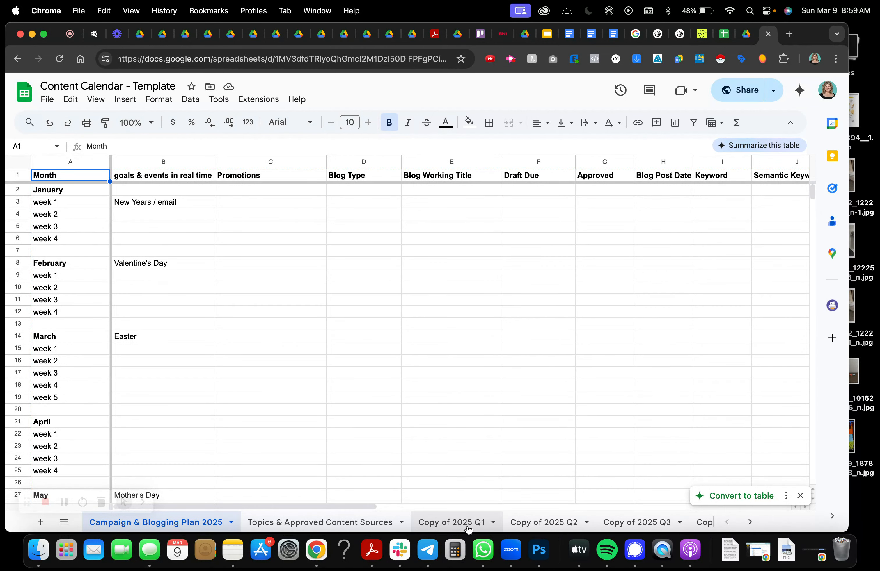
Rename the "Copy of 2025 Q1" sheet as "2025 Q1".
click(456, 522)
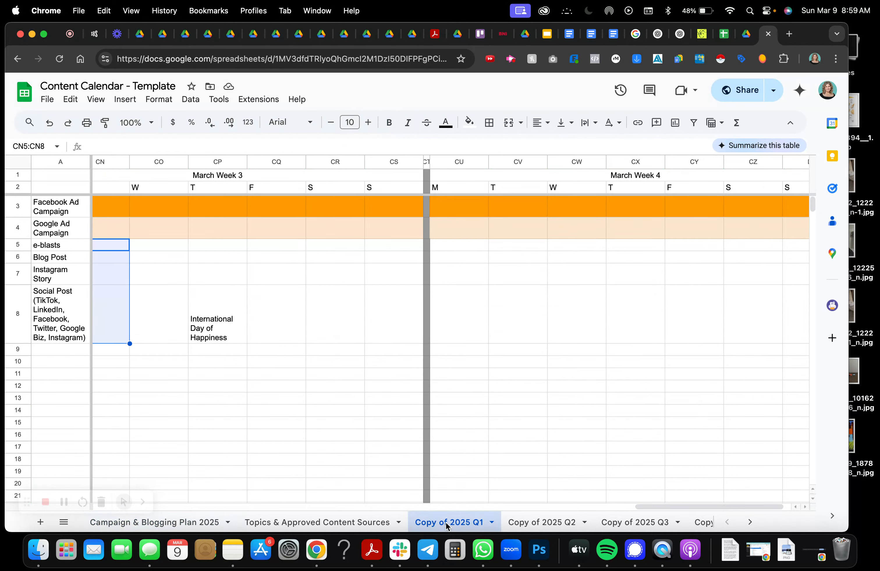
double_click(445, 523)
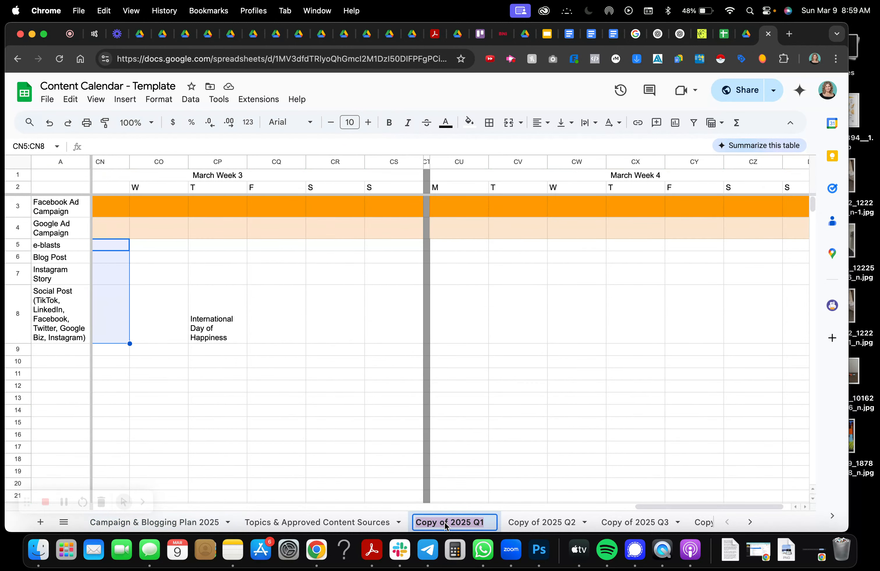
double_click(450, 522)
click(451, 523)
key(BackSpace)
key(BackSpace)
key(BackSpace)
key(BackSpace)
key(BackSpace)
key(BackSpace)
key(BackSpace)
key(BackSpace)
Rename the "Copy of 2025 Q2" sheet as "2025 Q2".
click(497, 522)
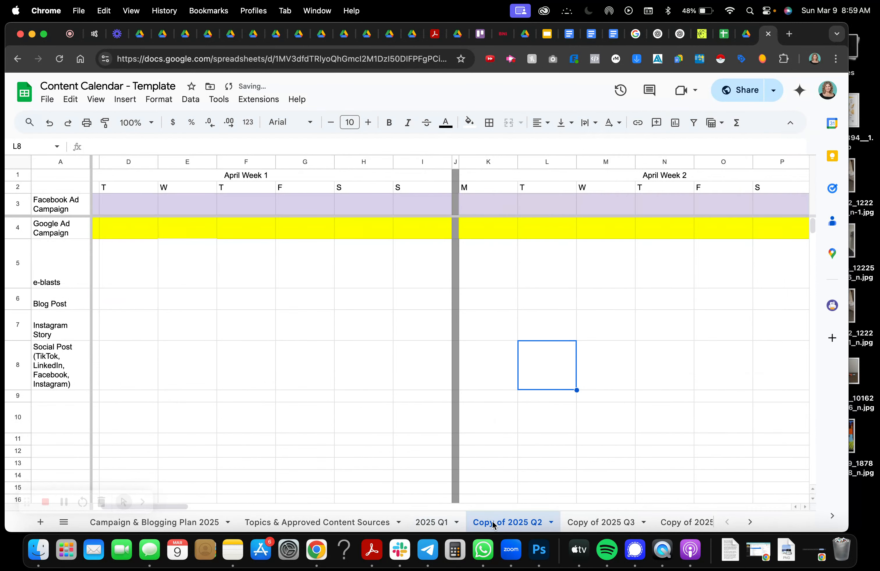
double_click(509, 523)
key(BackSpace)
key(BackSpace)
key(BackSpace)
key(BackSpace)
key(BackSpace)
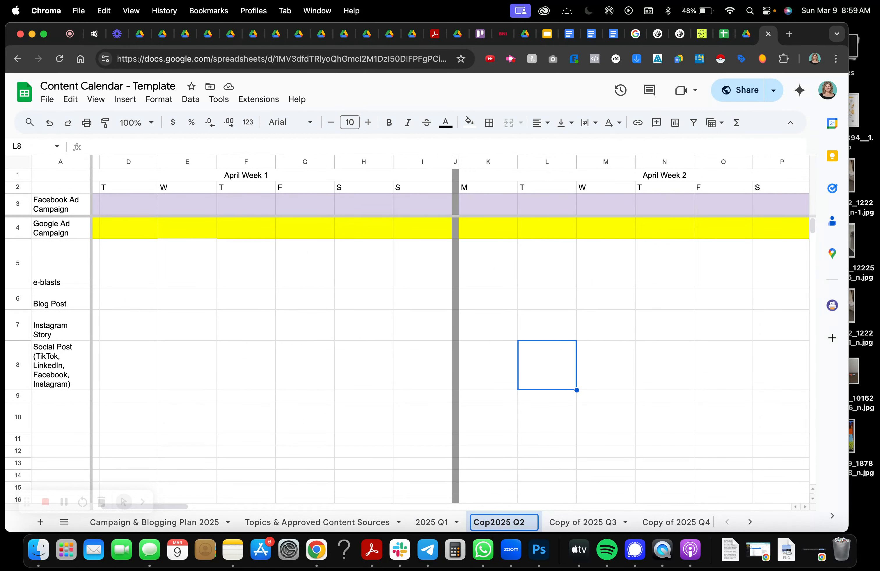
key(BackSpace)
key(BackSpace)
key(BackSpace)
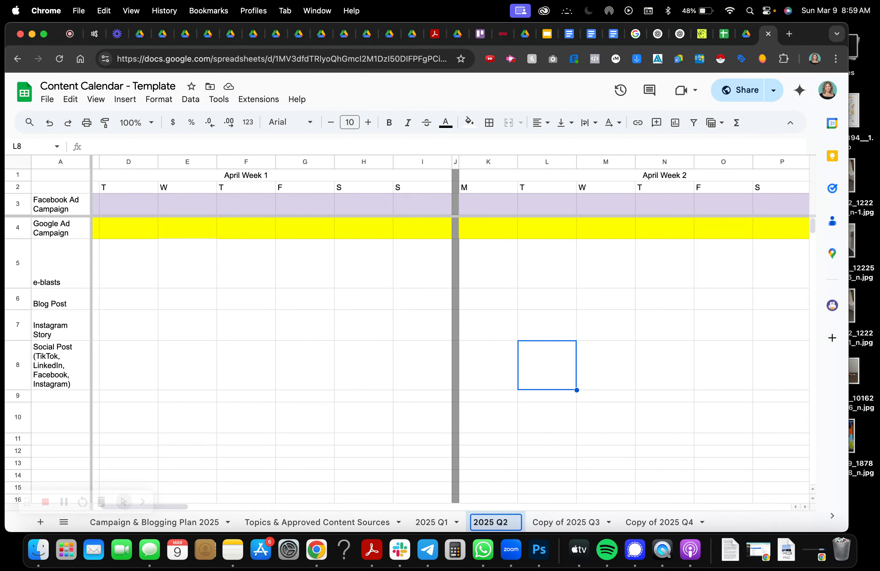
Rename the "Copy of 2025 Q3" sheet as "2025 Q3".
click(557, 523)
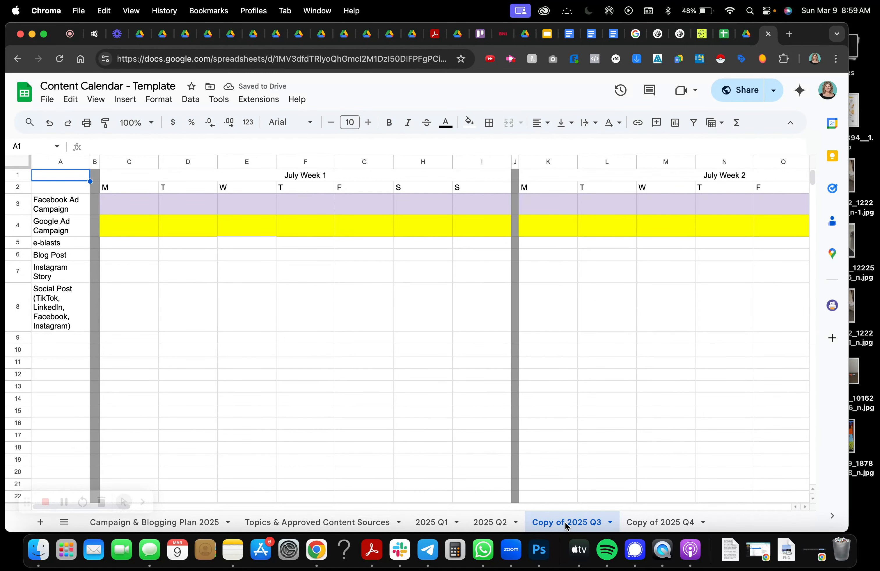
double_click(565, 523)
click(568, 522)
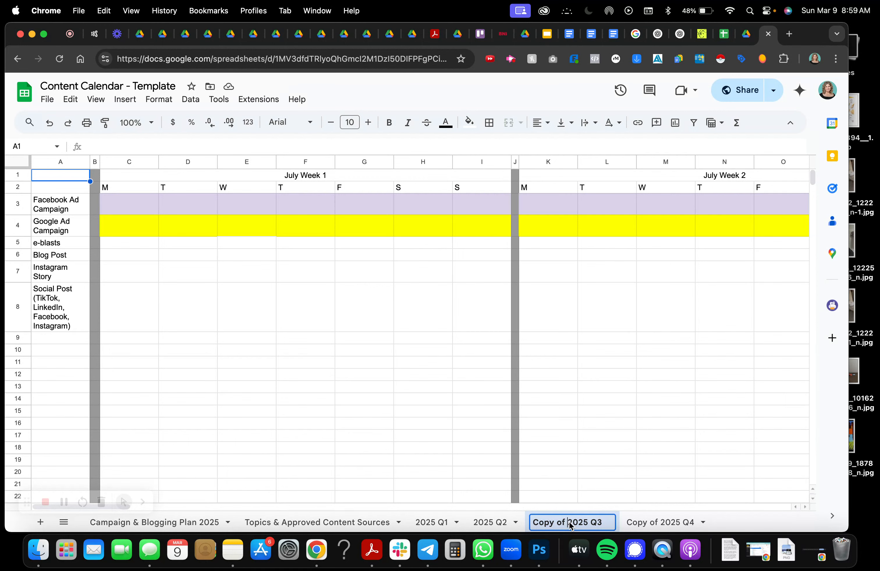
key(BackSpace)
key(BackSpace)
key(BackSpace)
key(BackSpace)
key(BackSpace)
key(BackSpace)
key(BackSpace)
key(BackSpace)
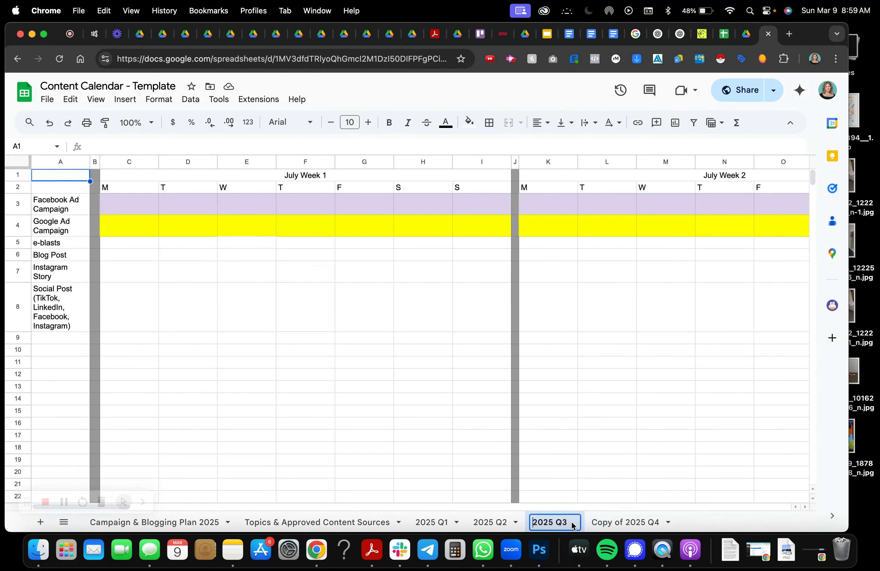
Rename the "Copy of 2025 Q4" sheet as "2025 Q4".
click(608, 522)
double_click(608, 522)
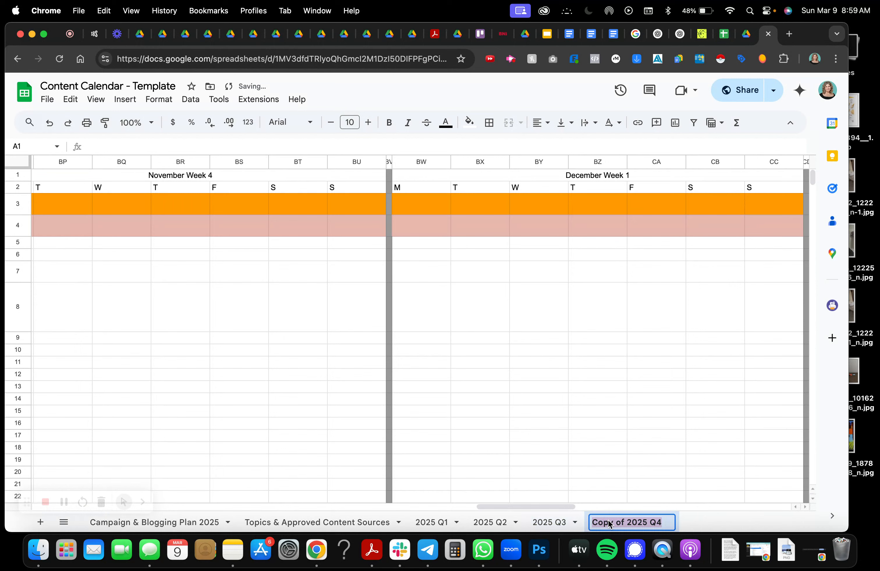
click(628, 523)
key(BackSpace)
key(BackSpace)
key(BackSpace)
key(BackSpace)
key(BackSpace)
key(BackSpace)
key(BackSpace)
key(BackSpace)
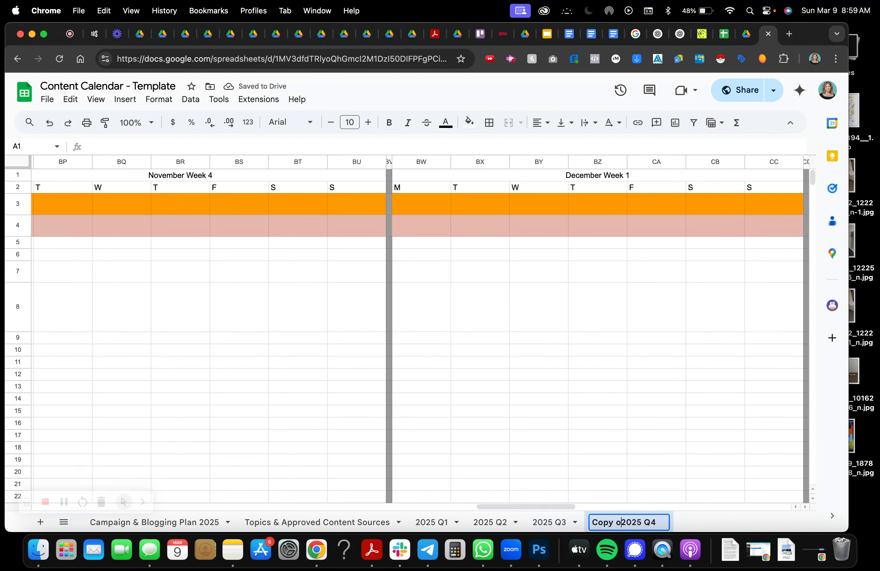
click(207, 409)
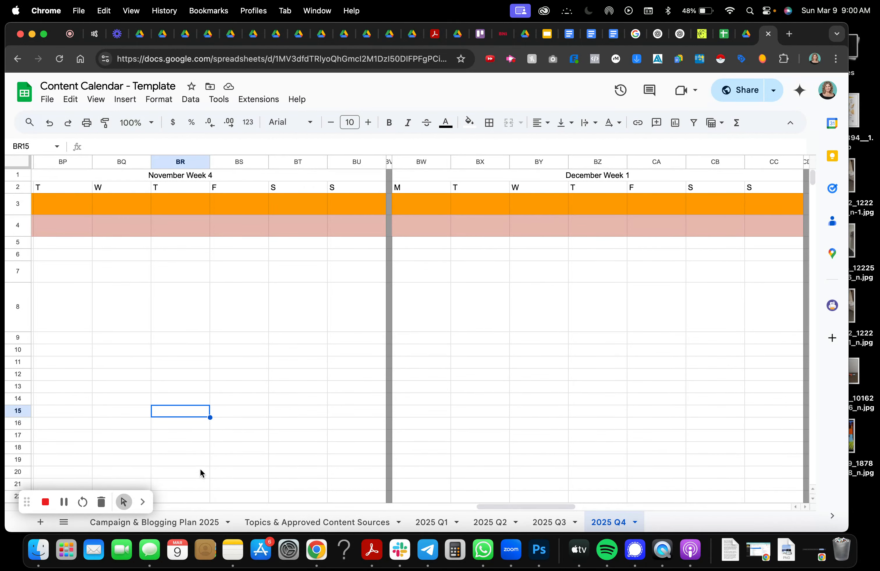
scroll(205, 455, left, 2)
scroll(206, 455, down, 1)
scroll(205, 455, left, 1)
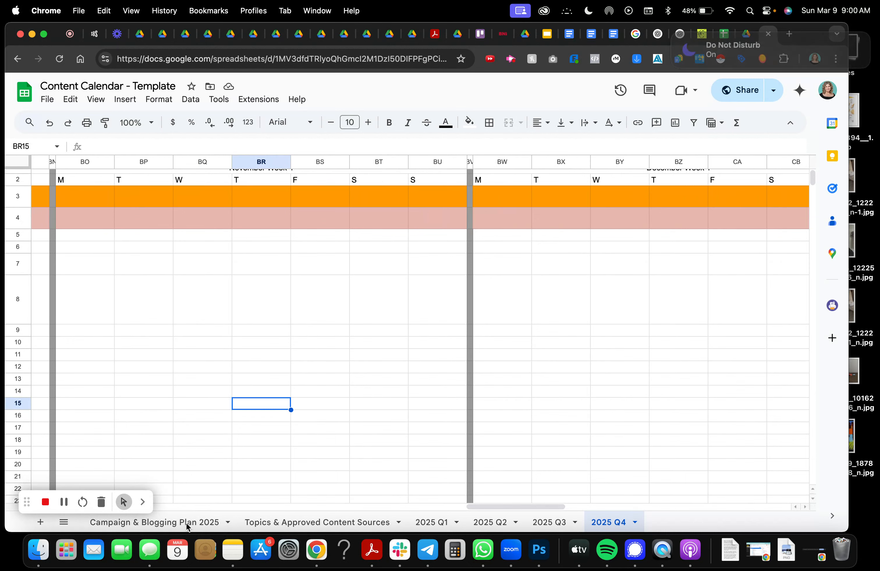
scroll(203, 402, left, 10)
scroll(203, 402, up, 1)
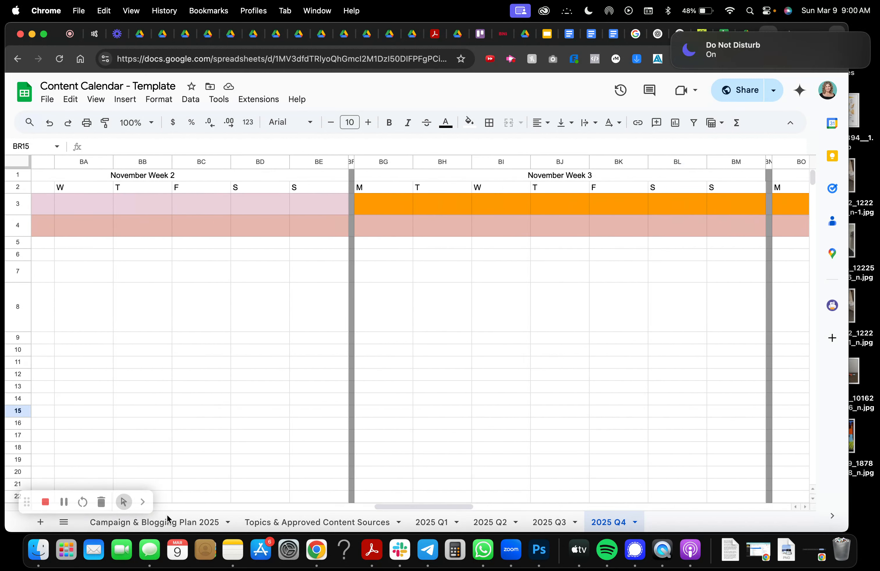
In the Campaign & Blogging Plan 2025 sheet, move the Valentine's Day entry from the February heading row to February week 2.
click(210, 522)
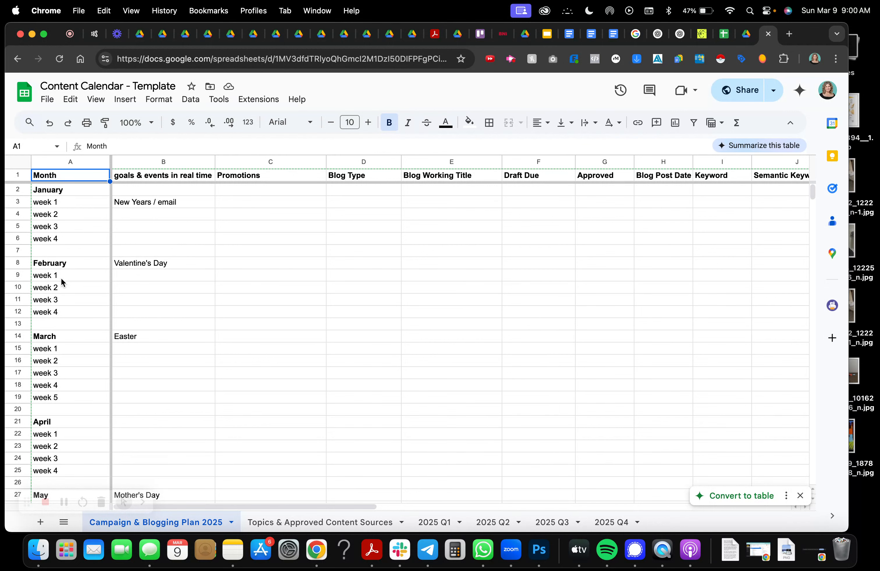
click(123, 267)
key(super+c)
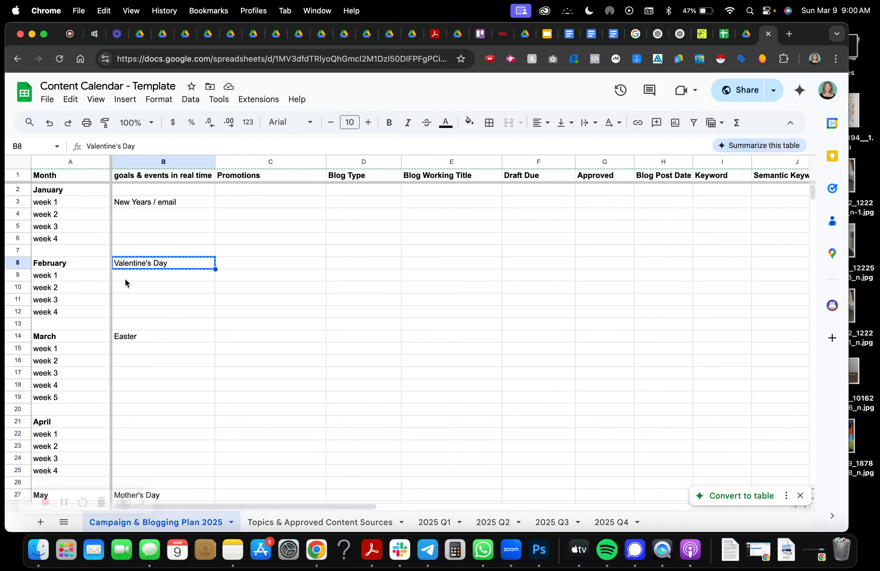
click(125, 287)
key(super+v)
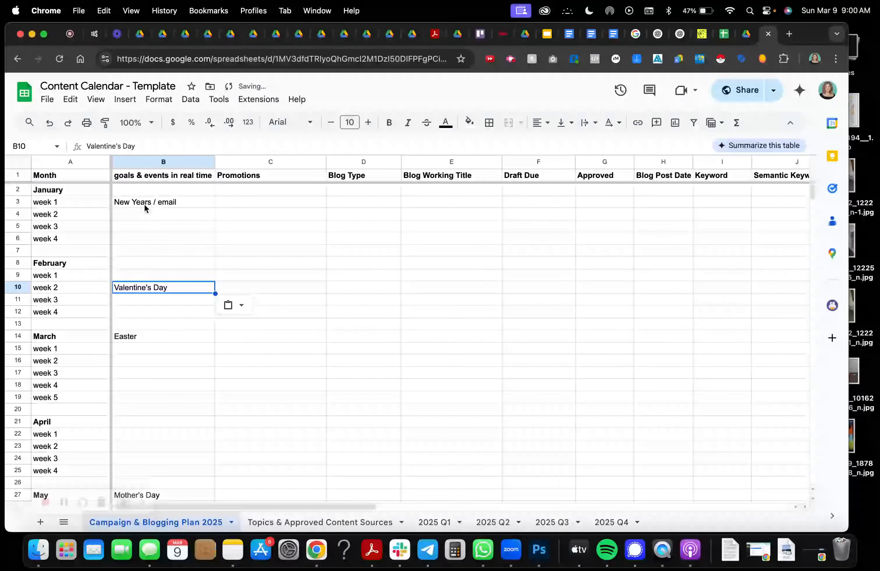
Try to move the Easter entry from the March heading row to March week 3.
click(137, 341)
key(super+c)
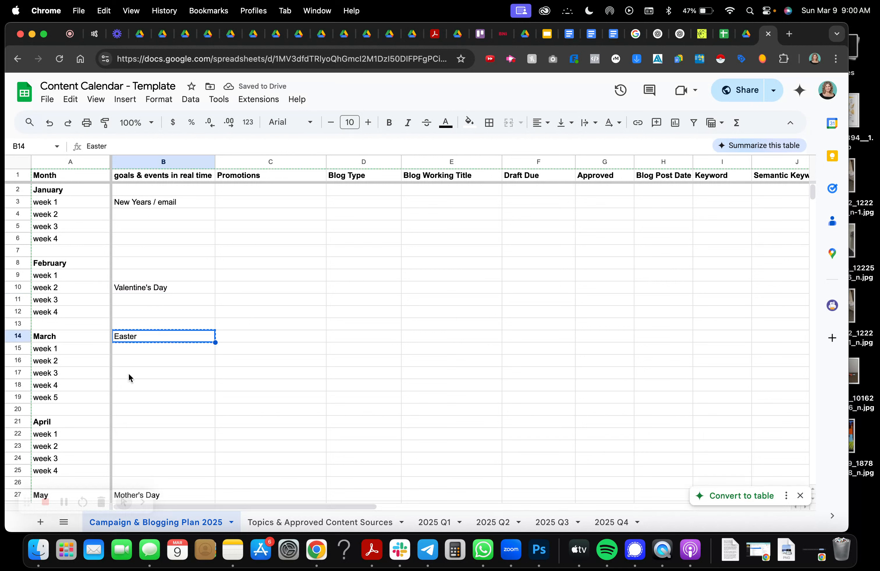
click(128, 372)
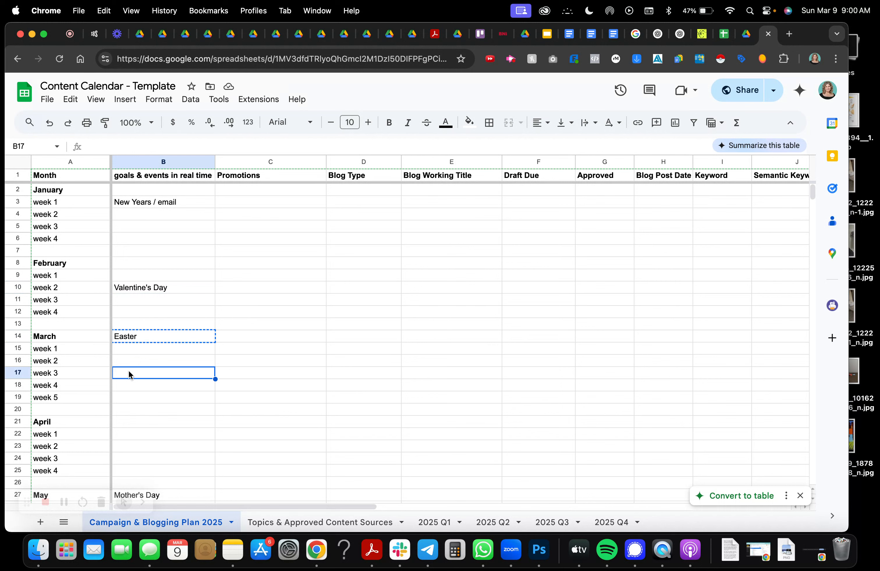
key(super+v)
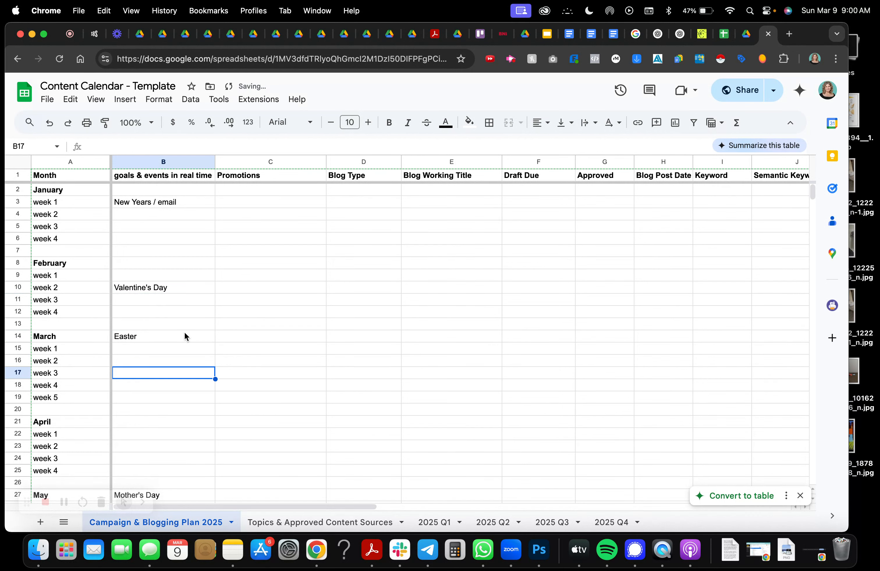
Delete the Easter entry from the March heading row in the goals and events column.
click(172, 333)
key(BackSpace)
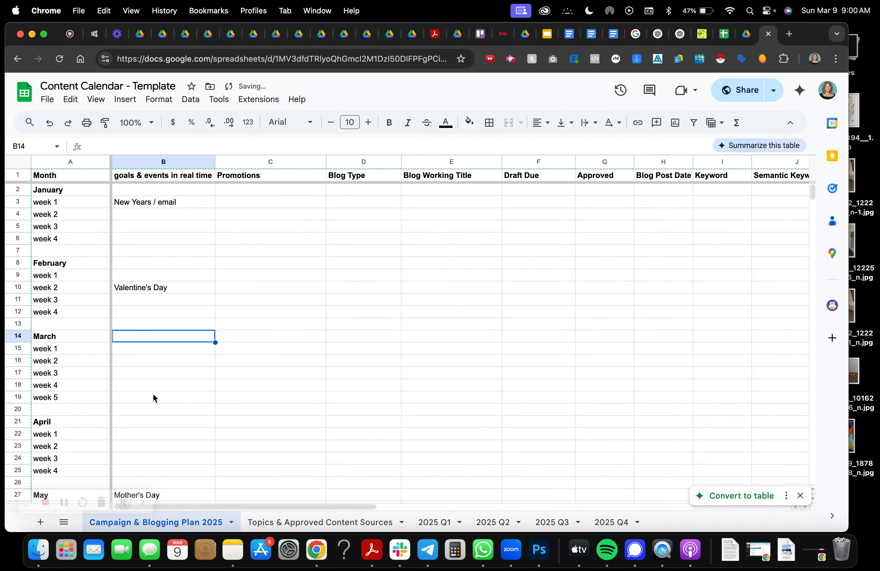
Move the Mother's Day entry from the May heading row to May week 2.
scroll(152, 394, down, 5)
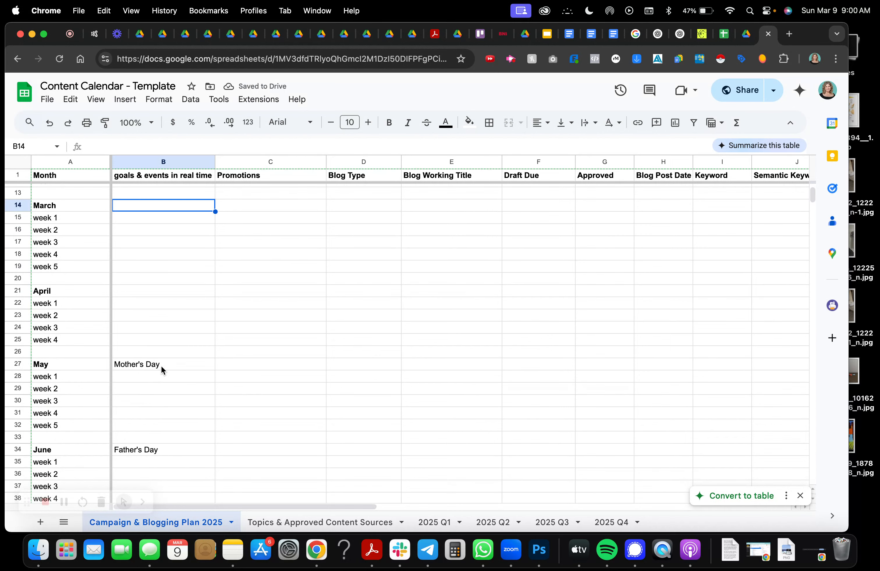
click(153, 367)
key(super+c)
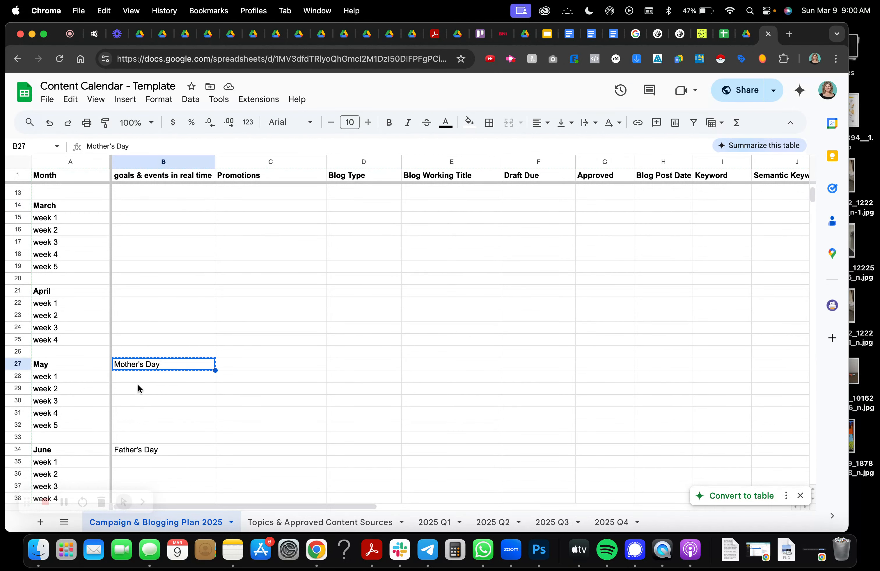
click(137, 386)
key(super+v)
Move the Father's Day entry from the June heading row to June week 1.
scroll(151, 419, down, 5)
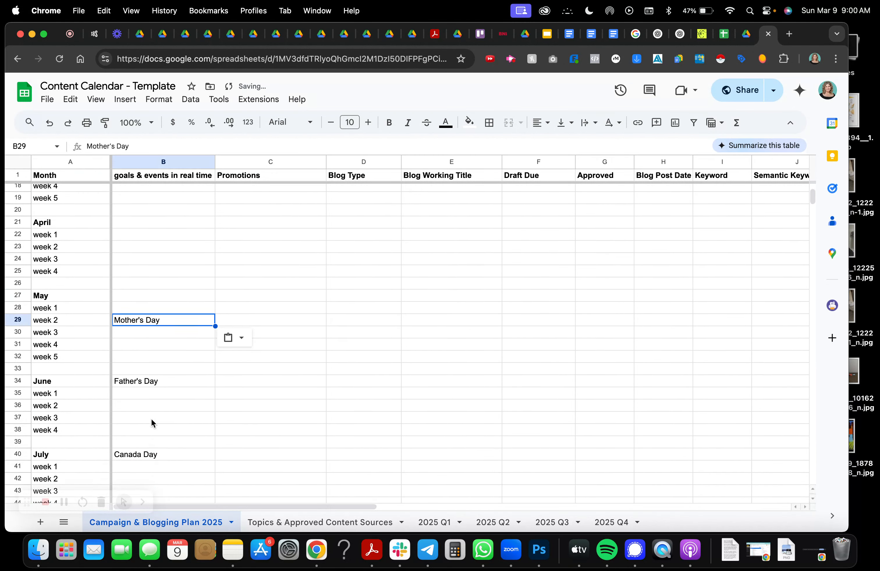
click(134, 330)
key(super+x)
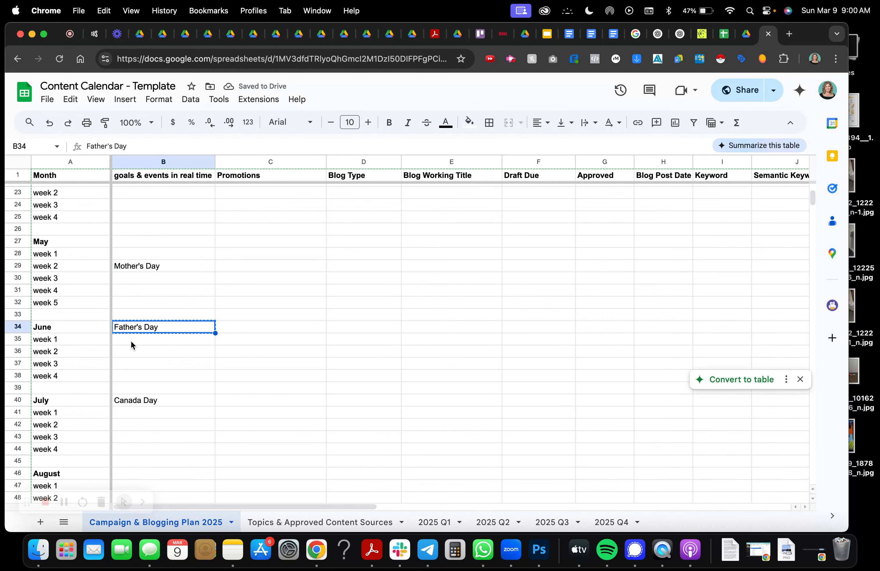
click(131, 341)
key(super+v)
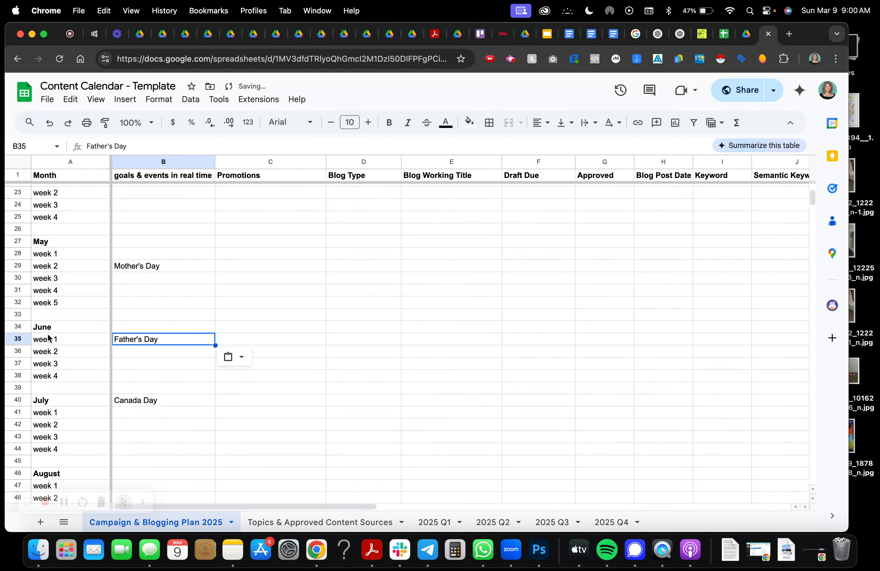
Move the Canada Day entry from the July heading row to July week 1.
click(143, 403)
key(super+x)
click(139, 417)
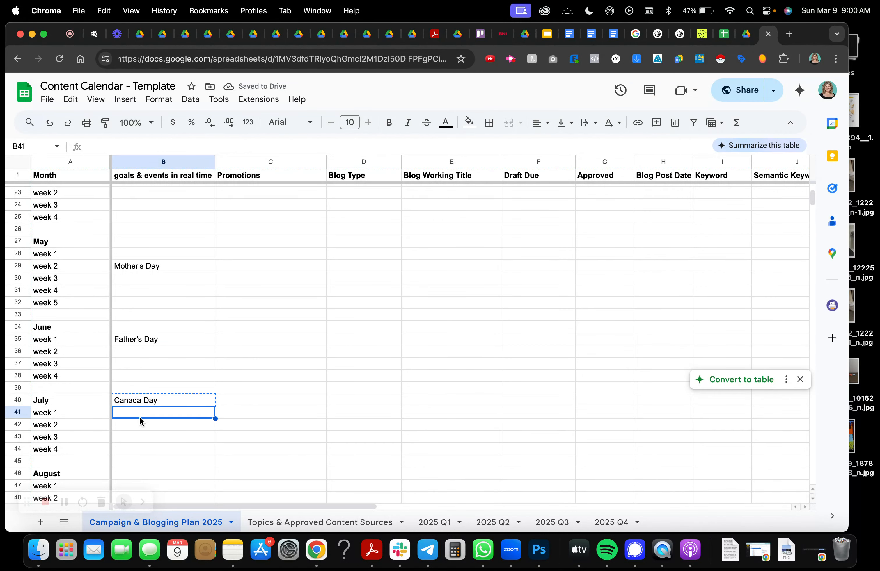
key(super+v)
Move the Back to School entry from the September heading row to September week 1.
scroll(158, 441, down, 5)
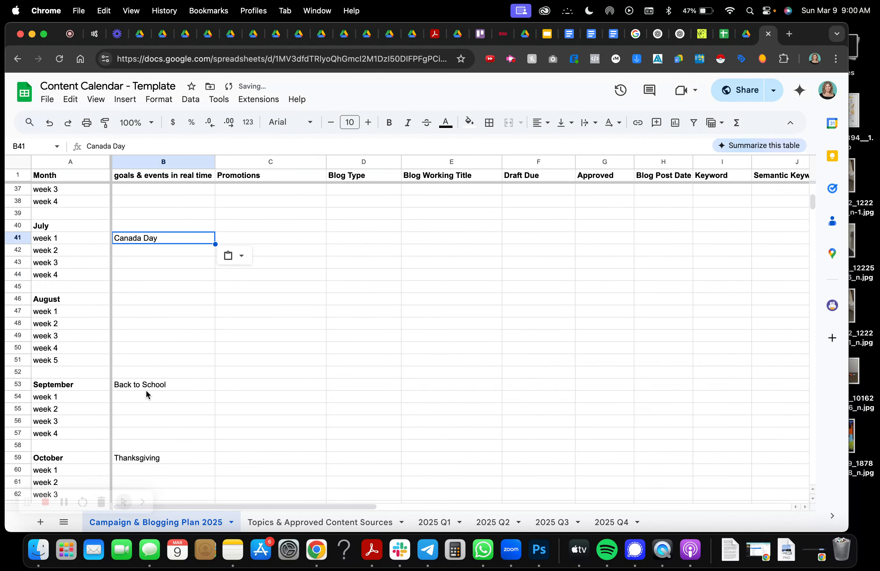
click(142, 385)
key(super+x)
click(138, 398)
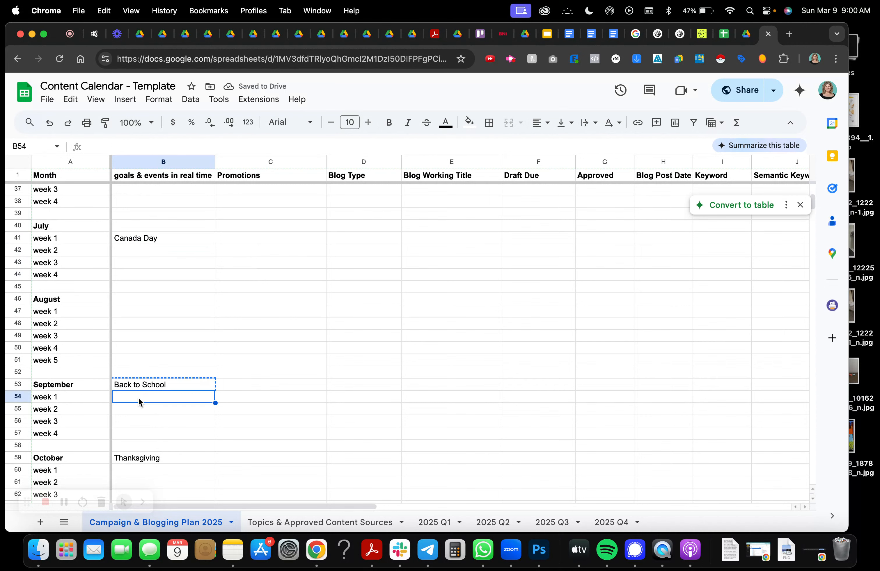
key(super+v)
Move the Thanksgiving entry from the October heading row to October week 2.
scroll(135, 358, down, 5)
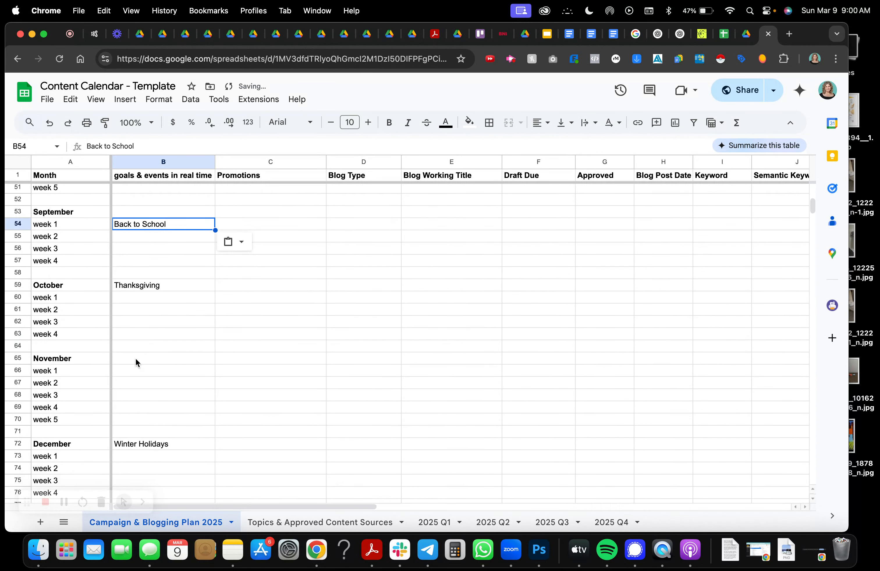
click(129, 289)
key(super+x)
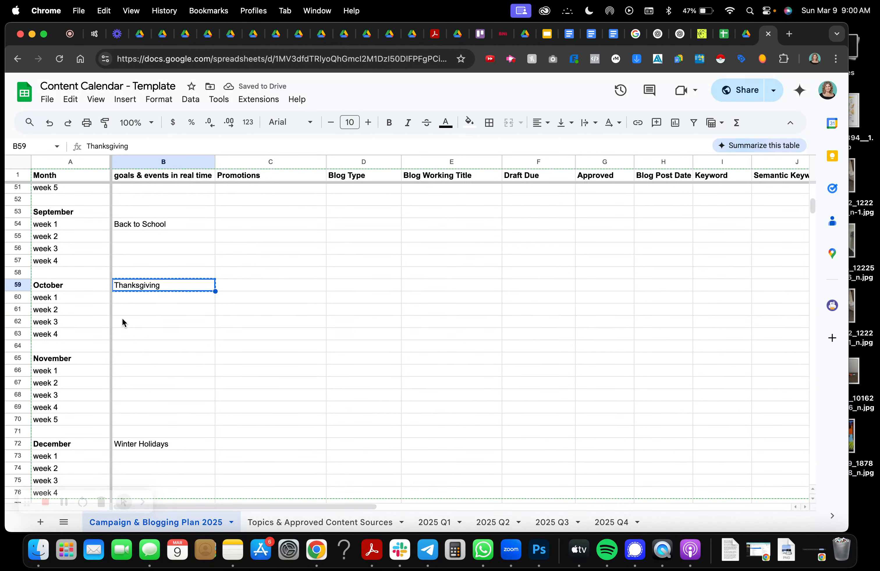
click(125, 308)
key(super+v)
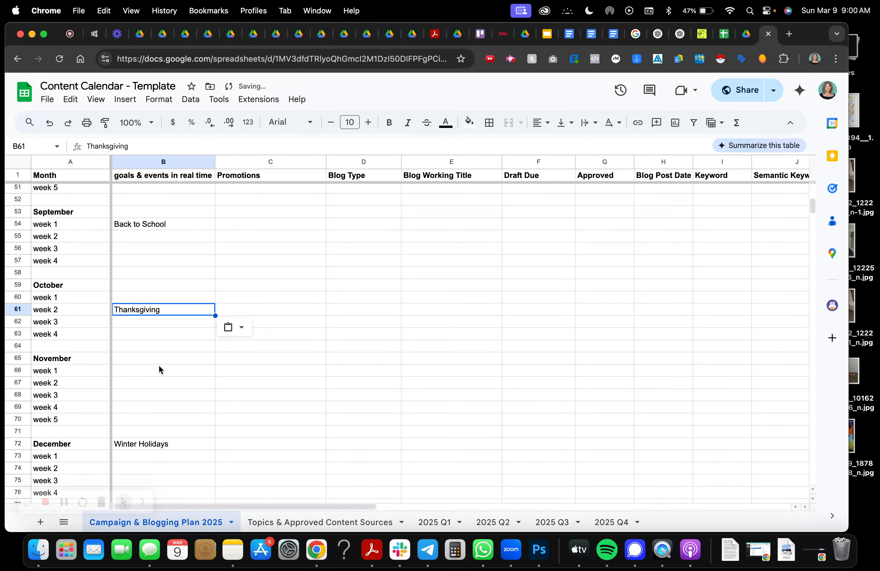
Move the Winter Holidays entry from the December heading row to December week 3.
scroll(160, 373, down, 2)
scroll(159, 374, down, 3)
click(137, 315)
key(super+x)
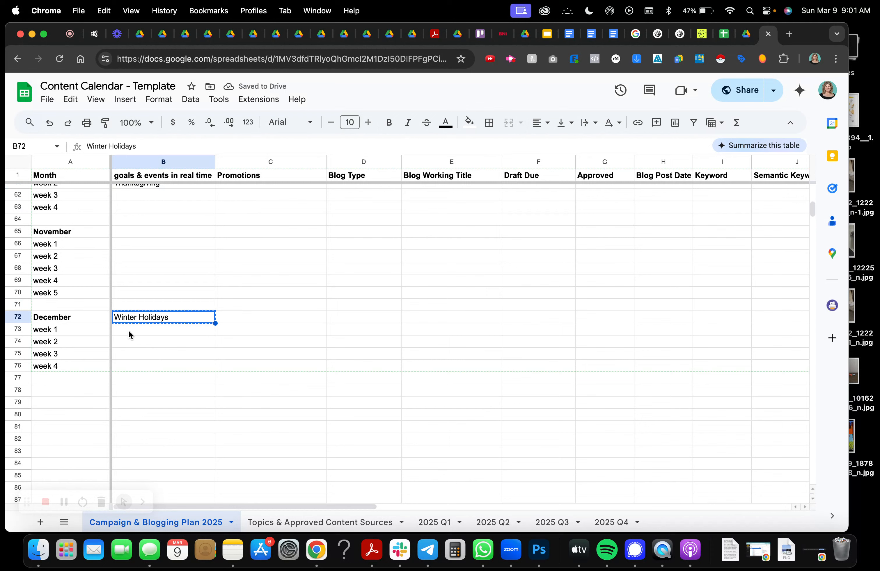
click(131, 348)
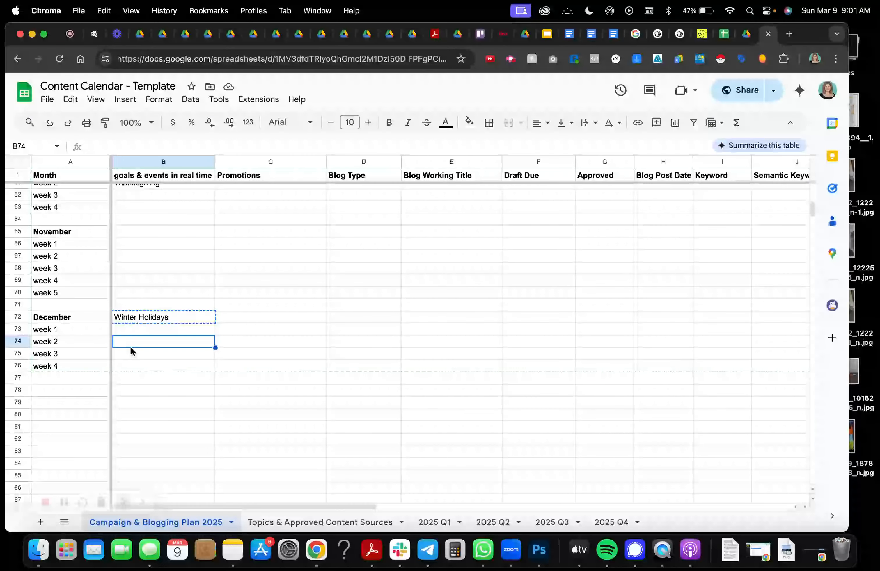
click(131, 353)
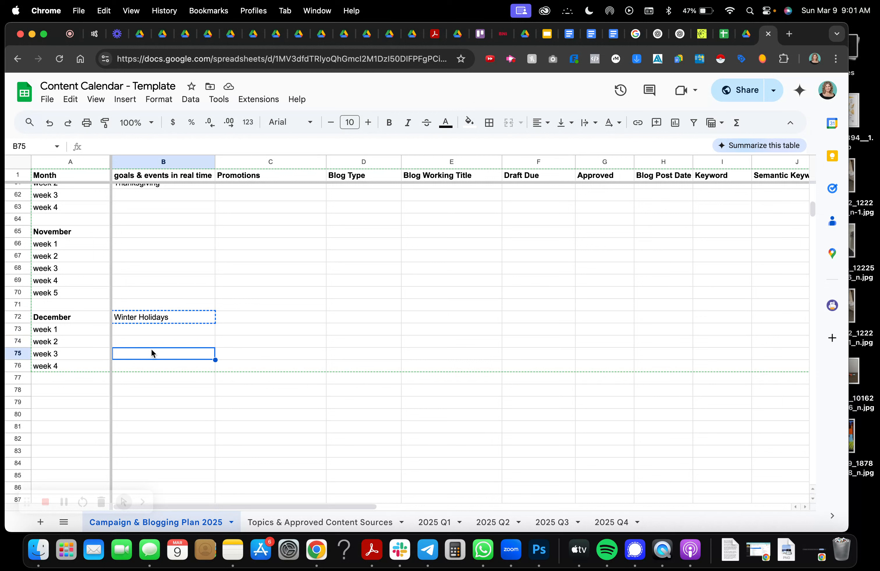
key(super+v)
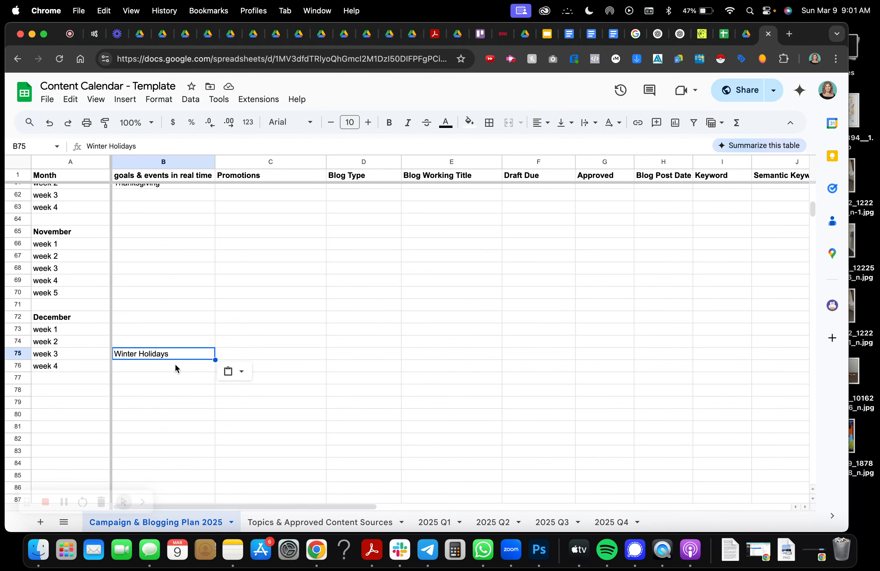
Review the goals and events assigned to each month in the Campaign & Blogging Plan 2025 sheet.
scroll(264, 288, up, 5)
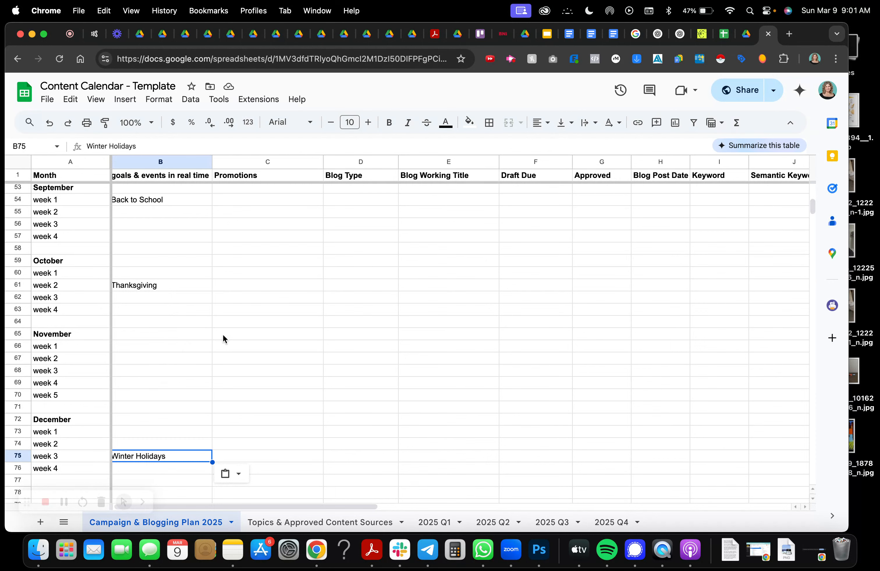
scroll(188, 334, up, 15)
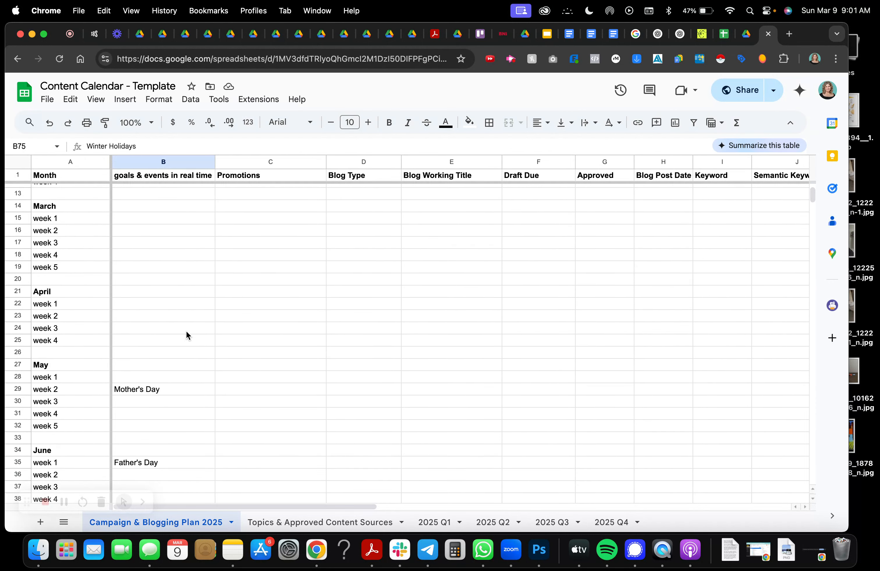
scroll(186, 336, up, 2)
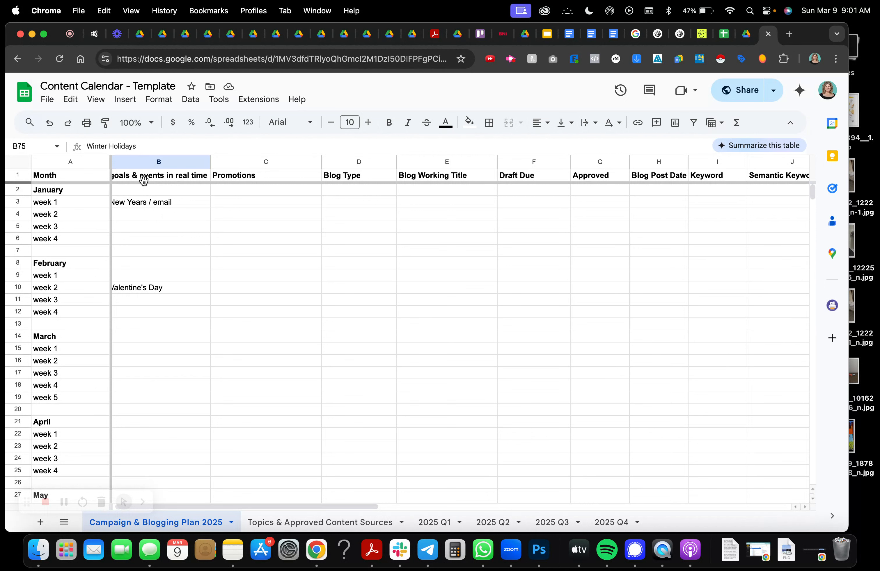
scroll(155, 191, left, 1)
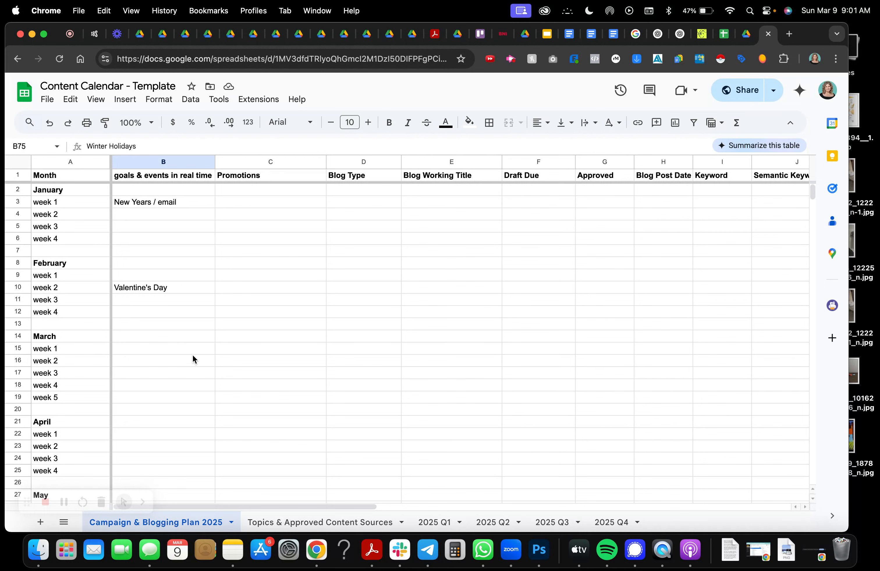
scroll(192, 355, down, 5)
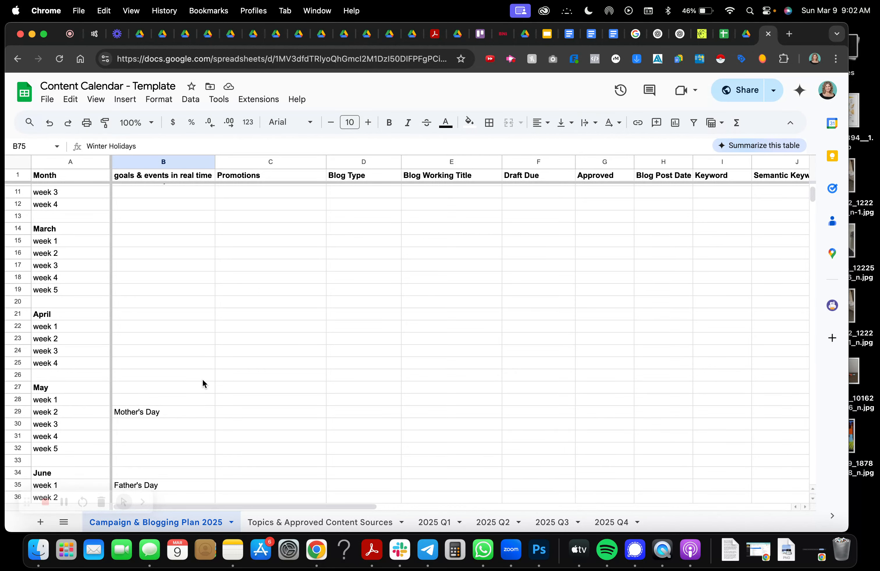
scroll(202, 382, down, 5)
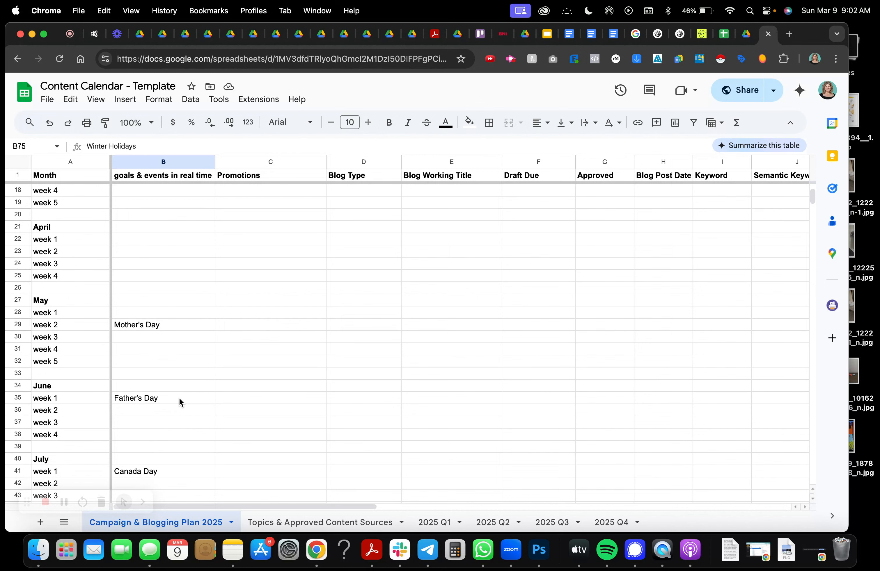
scroll(176, 411, down, 8)
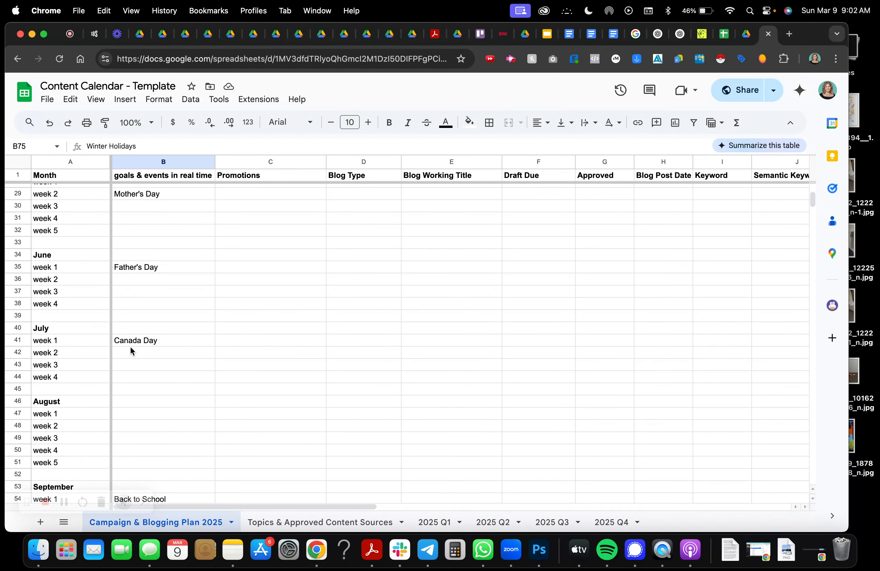
scroll(160, 340, down, 4)
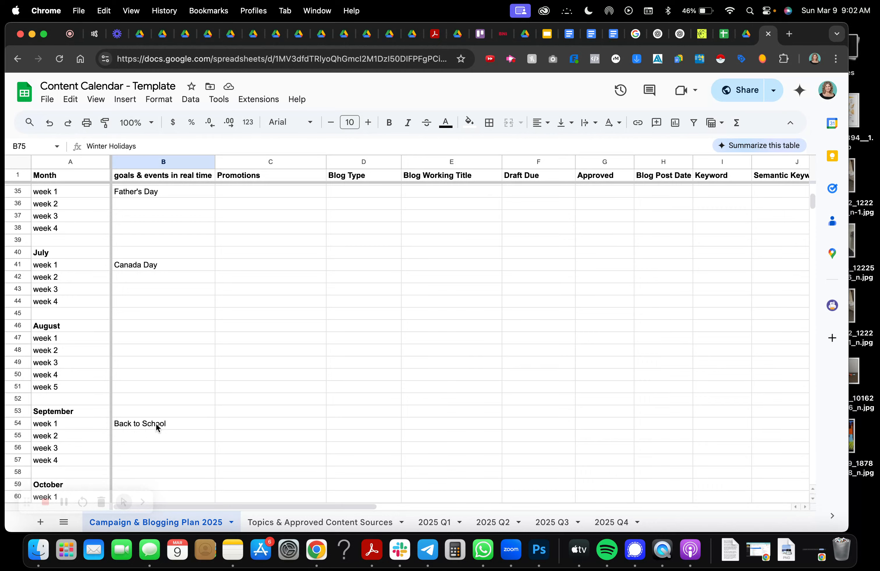
scroll(177, 362, up, 20)
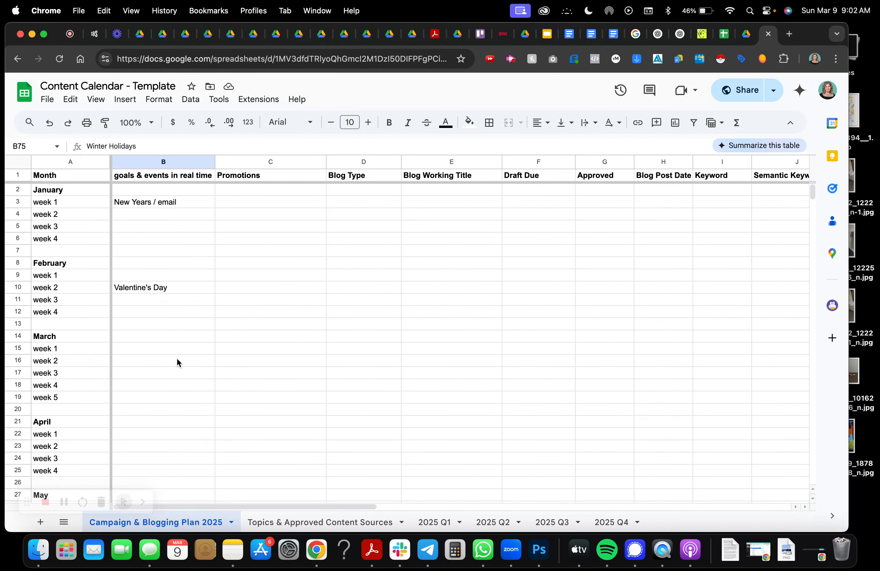
Append "Feb 14 -" to the Valentine's Day entry in February week 2.
click(243, 284)
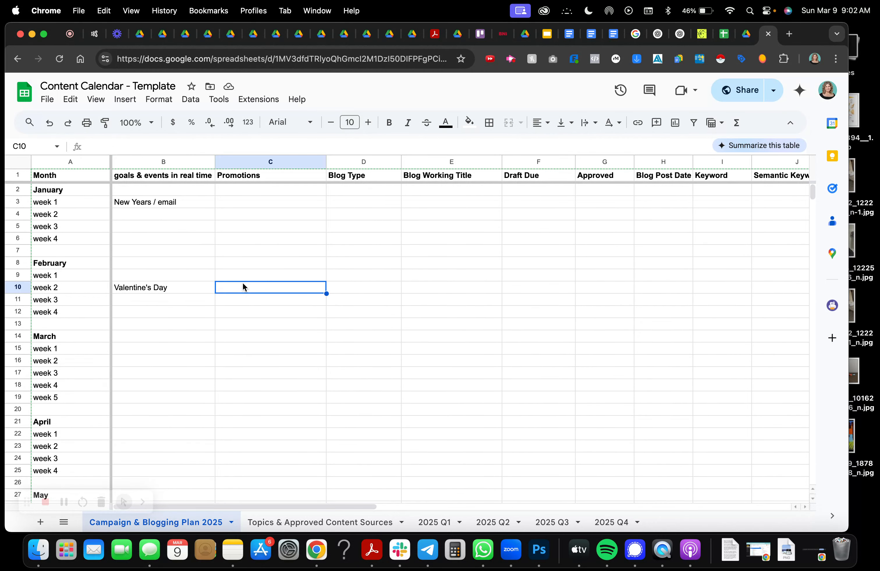
click(186, 312)
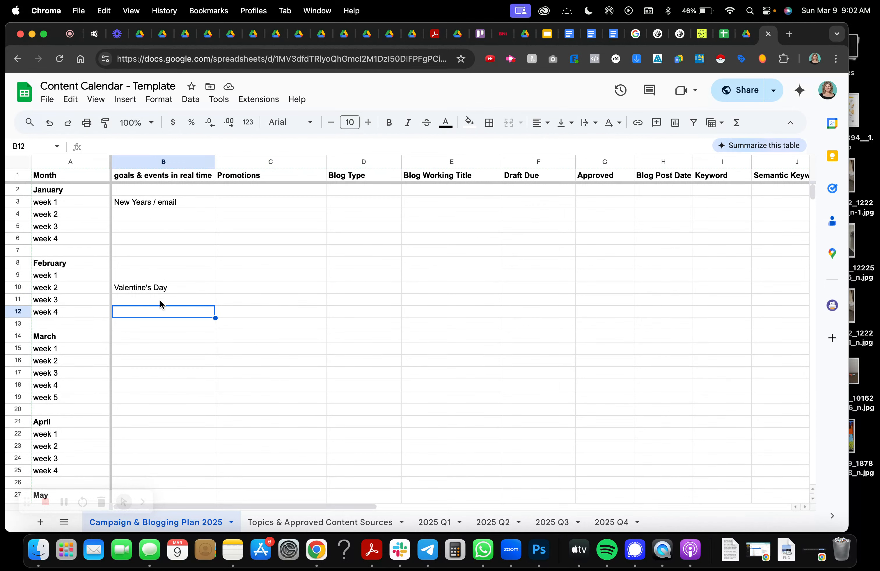
double_click(176, 290)
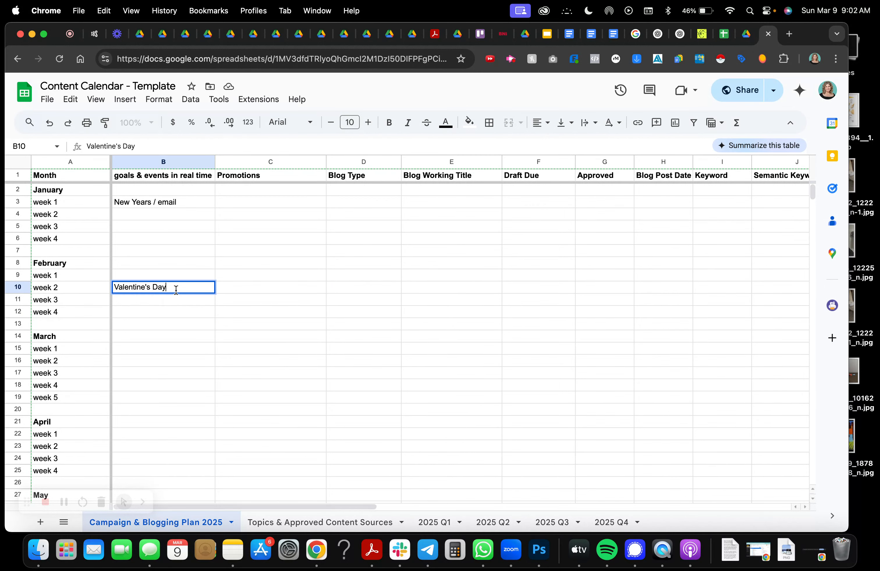
text(FEb)
key(BackSpace)
key(BackSpace)
text(eb 14)
text(-)
click(151, 308)
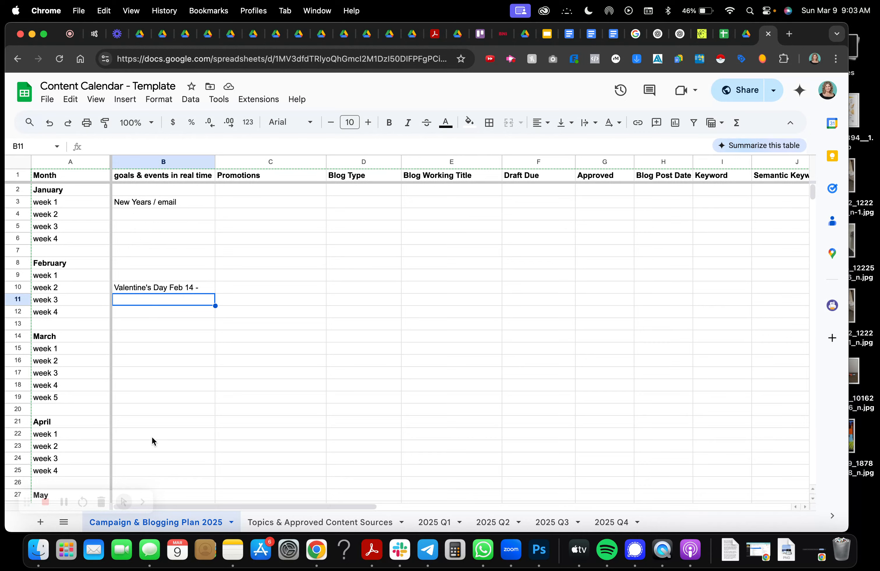
Open a blank browser tab for web lookups and return to the content calendar.
scroll(150, 433, down, 5)
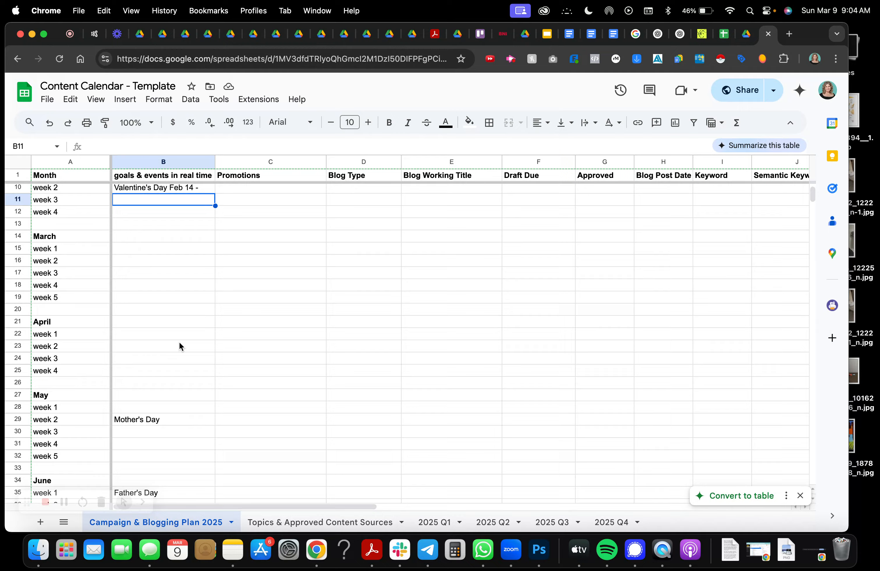
scroll(180, 343, up, 4)
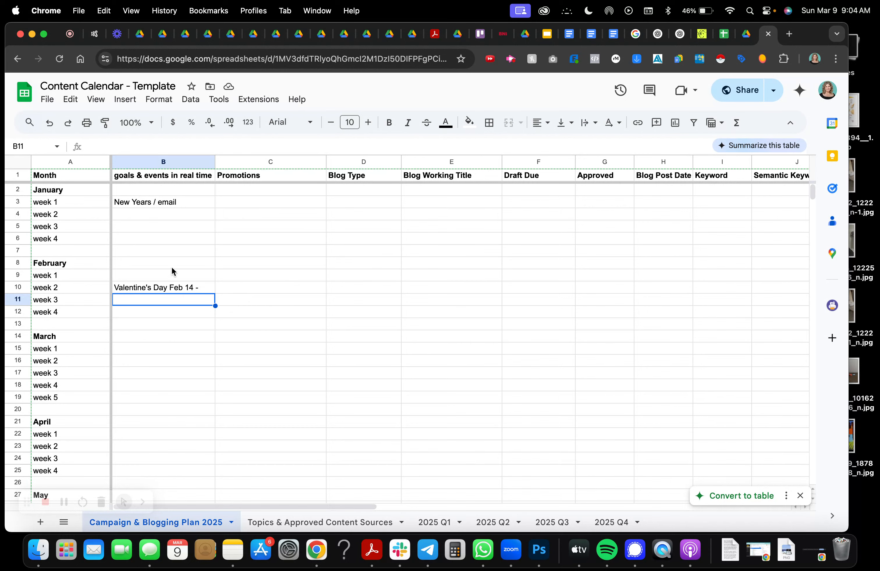
click(168, 361)
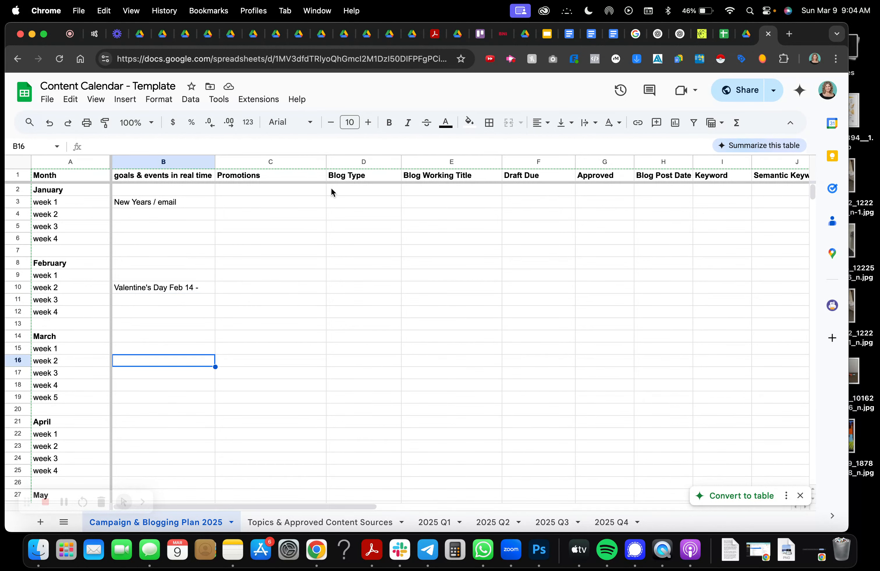
click(789, 34)
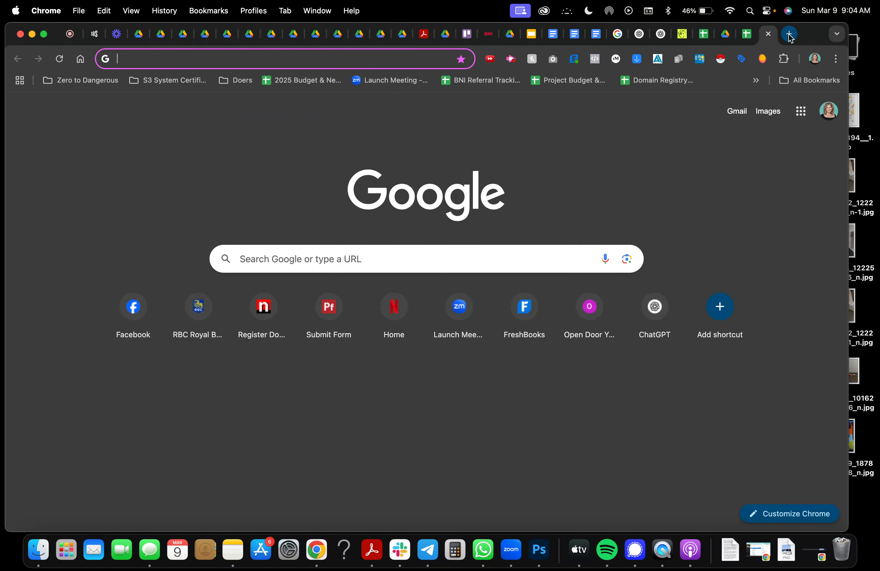
click(746, 33)
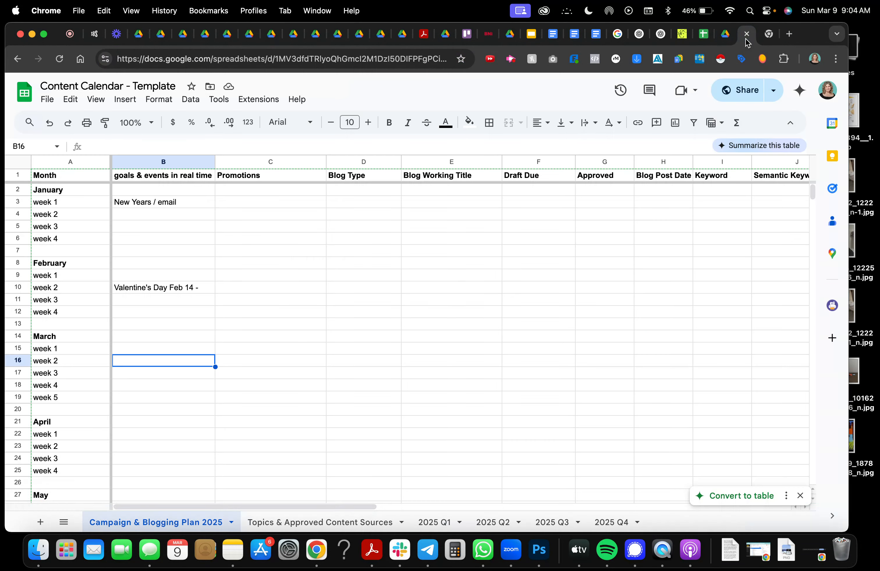
Enter "Int'l Women's Day March 9 |" as the event for March week 1.
scroll(131, 337, down, 3)
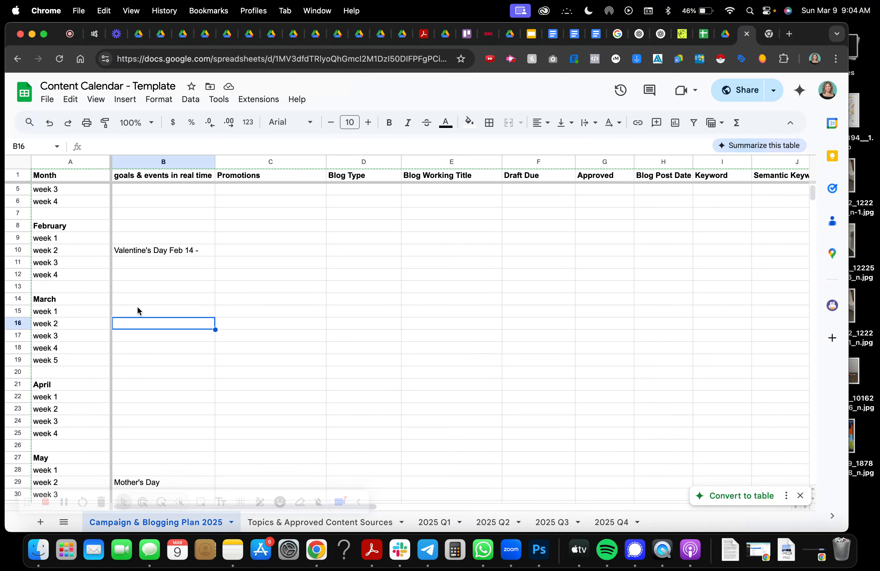
click(130, 309)
text(In)
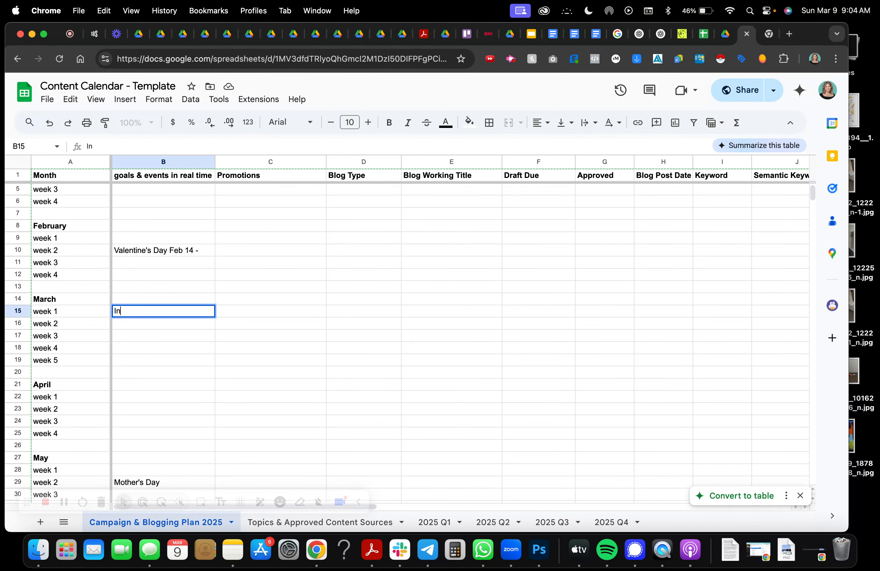
text(t'l Women's Deay)
key(BackSpace)
key(BackSpace)
key(BackSpace)
text(ay )
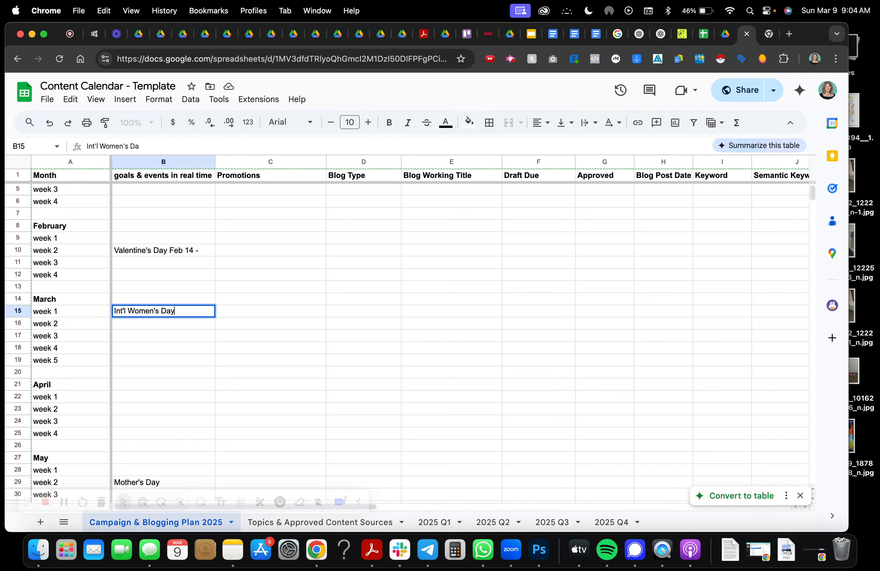
text(March 9 |)
click(133, 401)
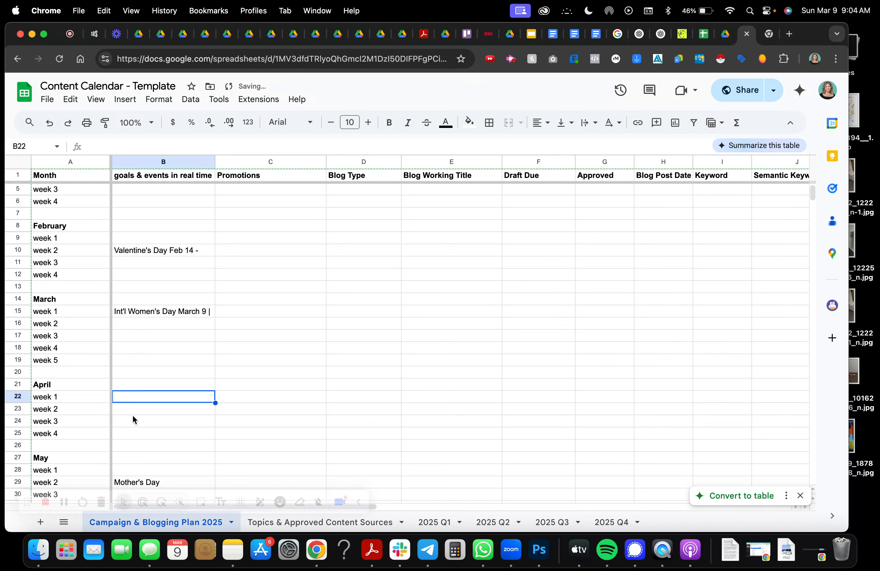
Enter "Earth Day" as the event for April week 3 and search the web for "earth day" in the blank browser tab.
click(132, 417)
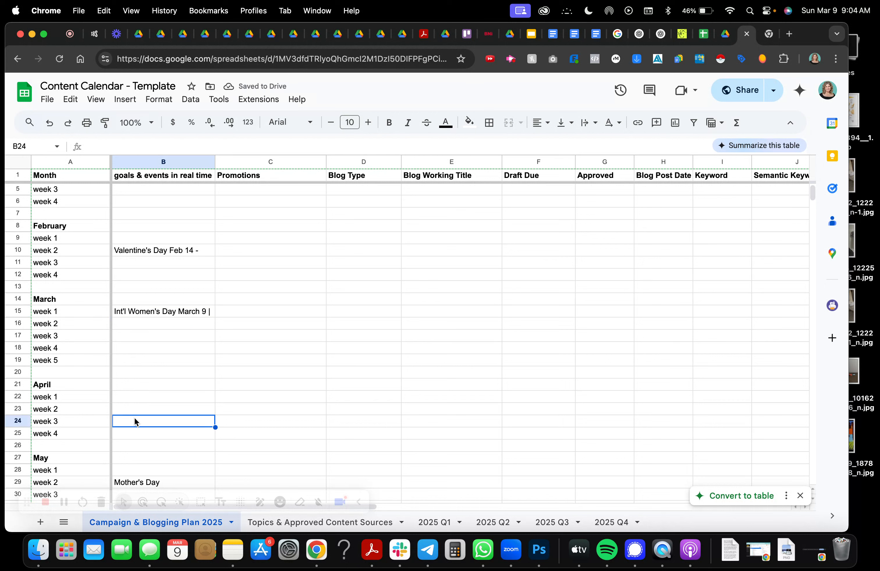
text(Earth Day)
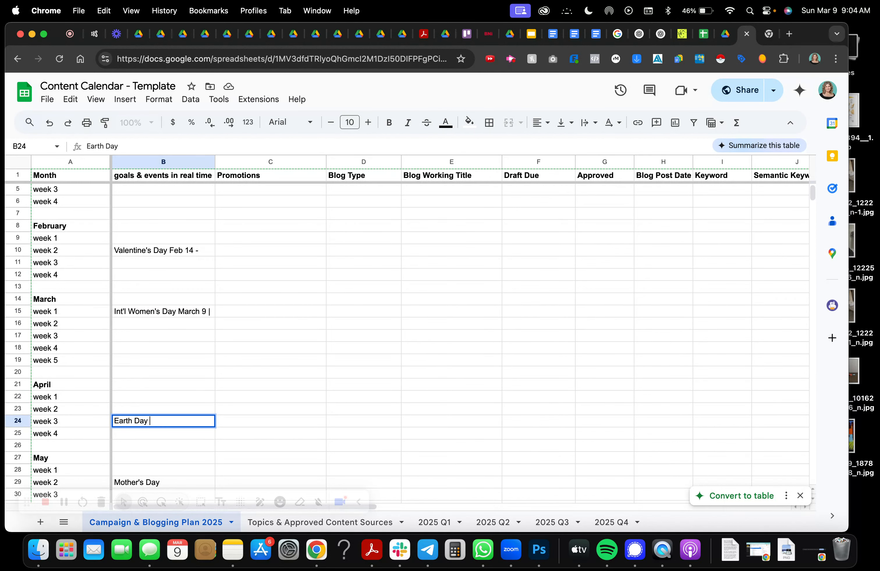
click(767, 35)
text(eart)
text(h c)
key(BackSpace)
text(day)
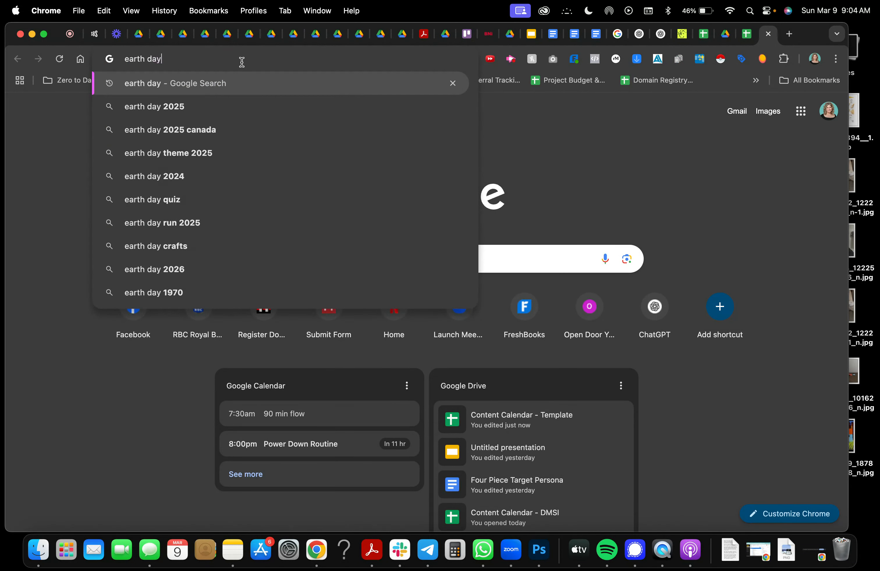
key(Return)
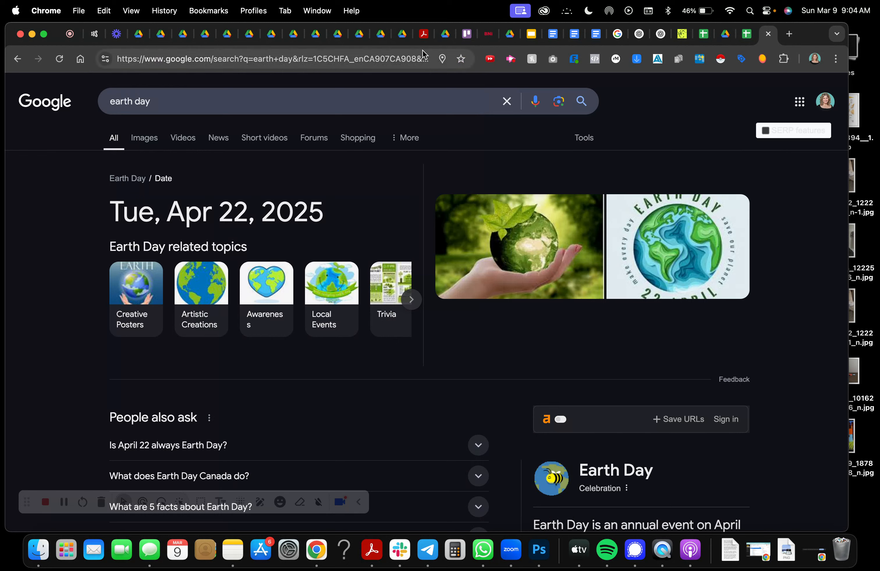
Return to the content calendar and append "Apr 22" to the Earth Day entry in April week 3.
click(747, 34)
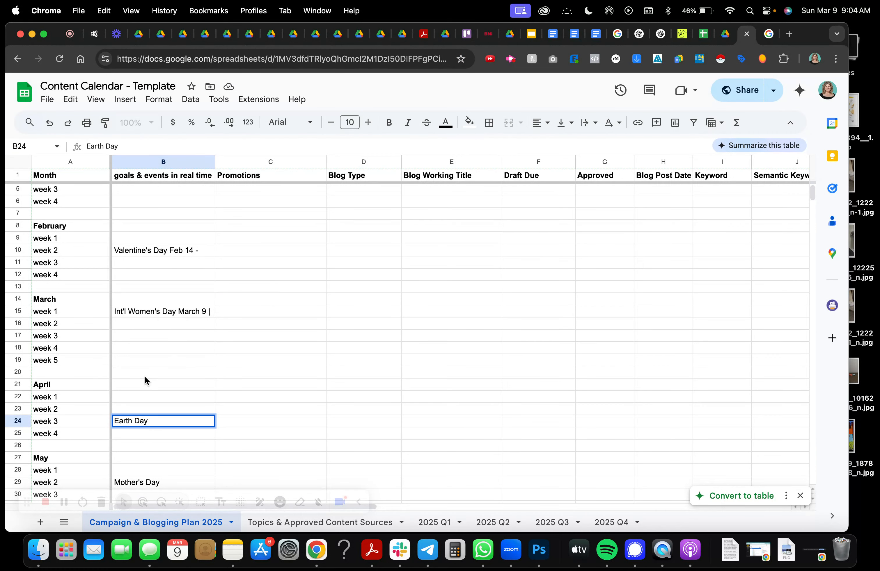
double_click(163, 421)
text(Apr 22)
Edit the Int'l Women's Day entry in March week 1 to end with a hyphen.
click(207, 313)
key(Return)
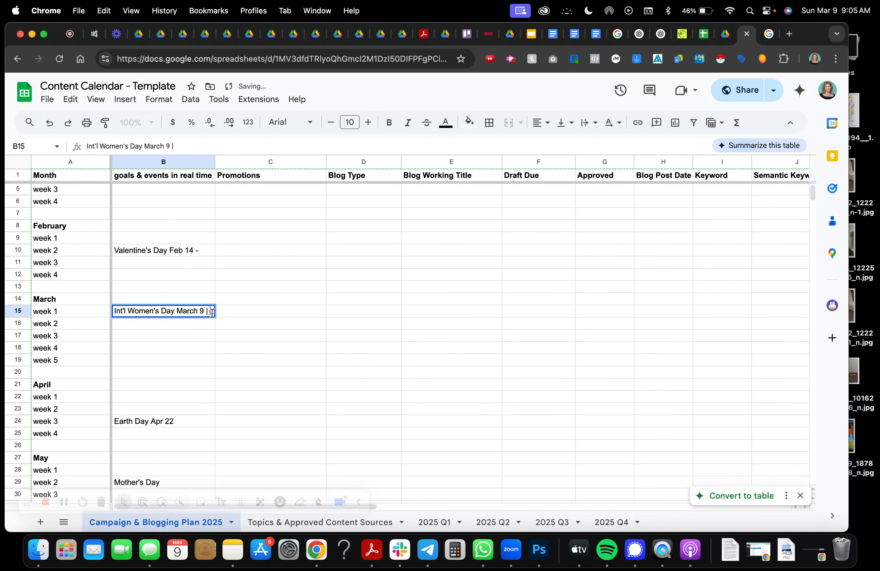
text(-)
click(186, 434)
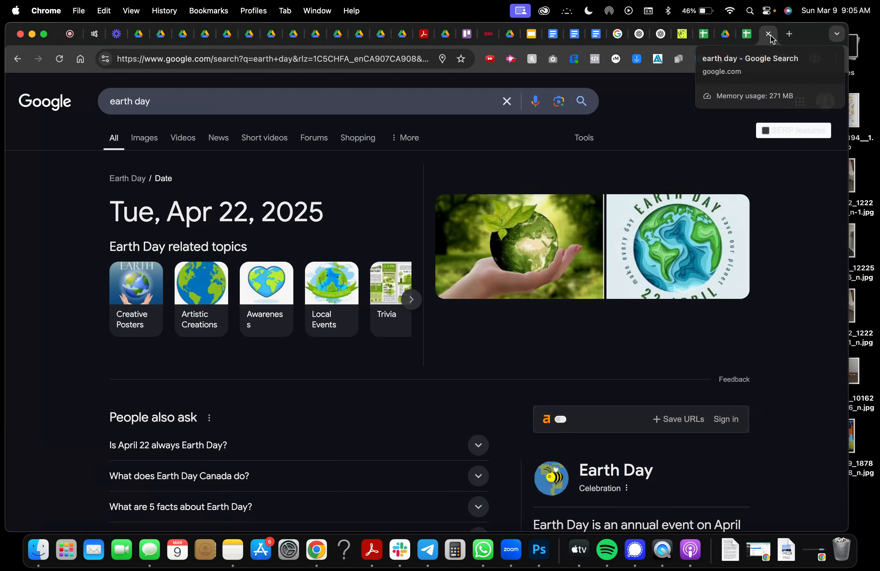
Search the web for "international days" and open the United Nations "List of International Days and Weeks".
click(768, 34)
drag(324, 105, 106, 102)
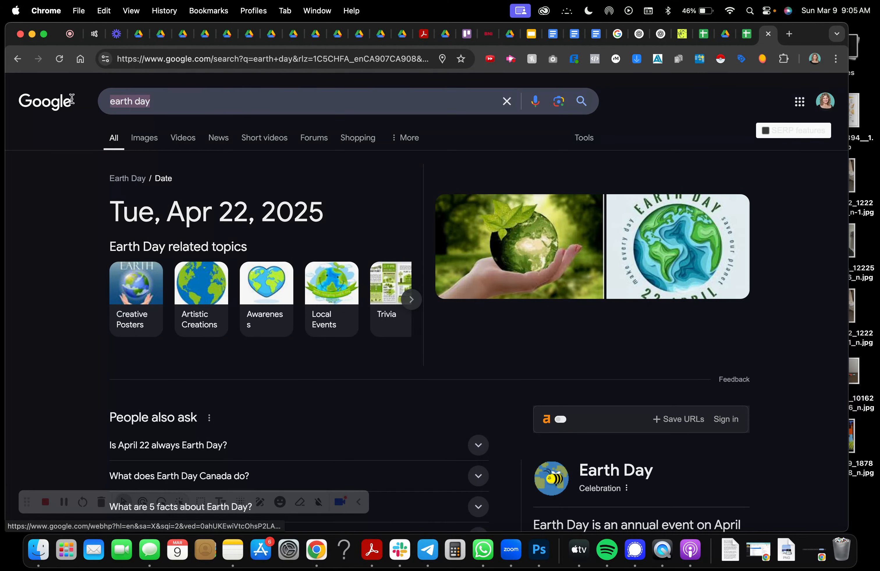
text(internation)
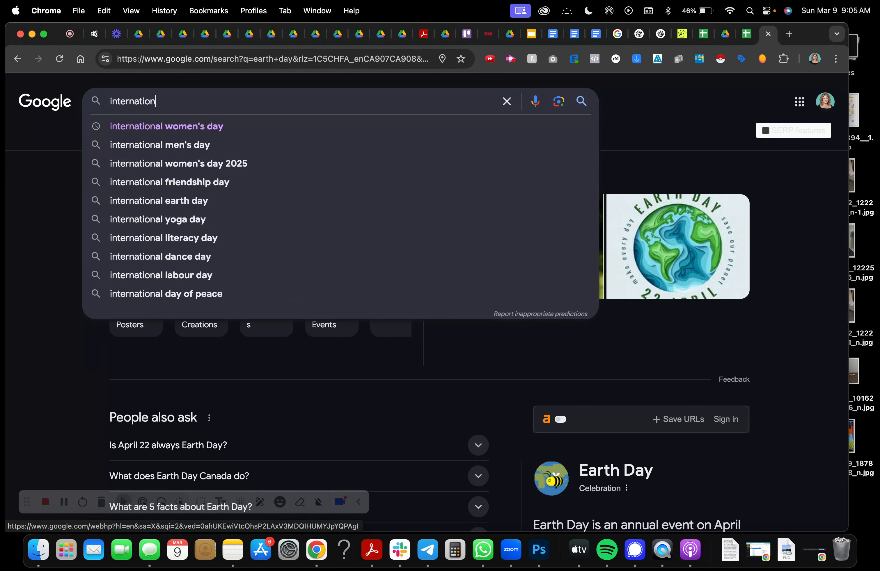
text(al)
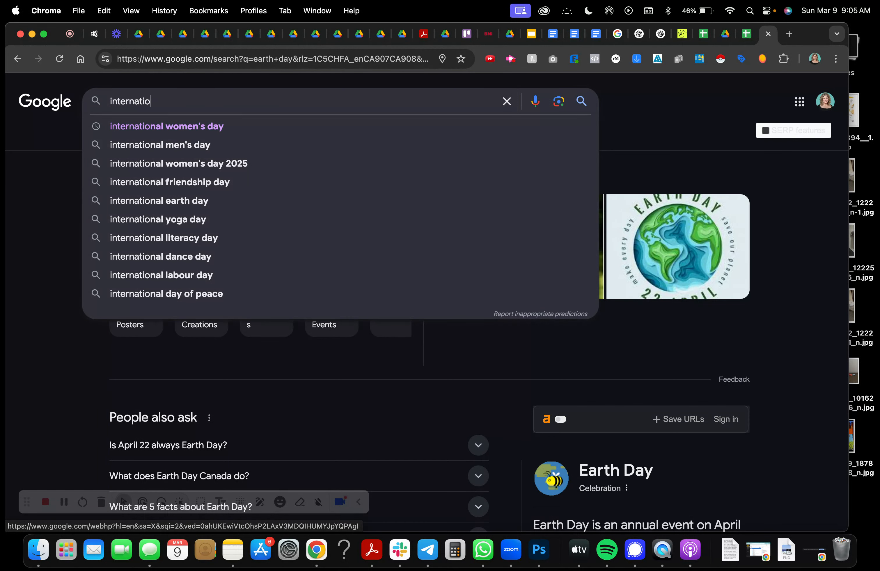
text( days)
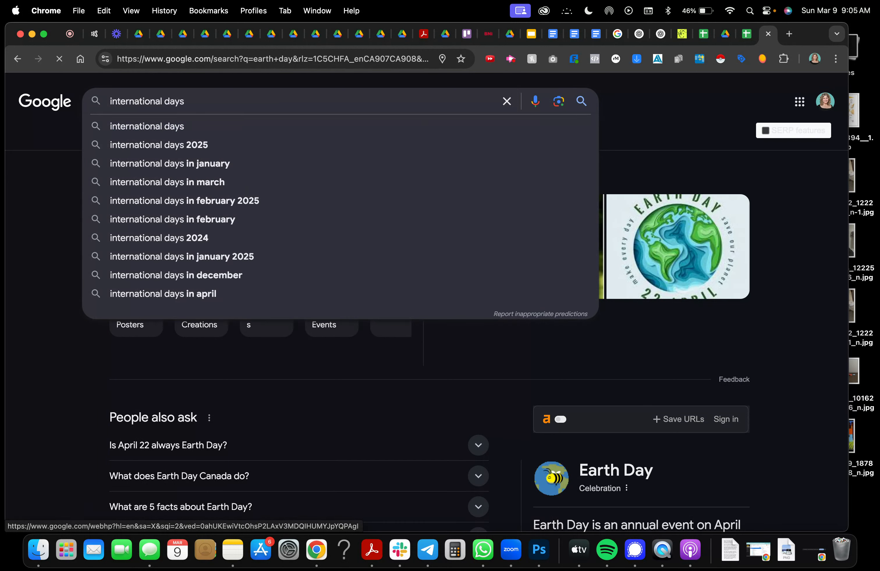
key(Return)
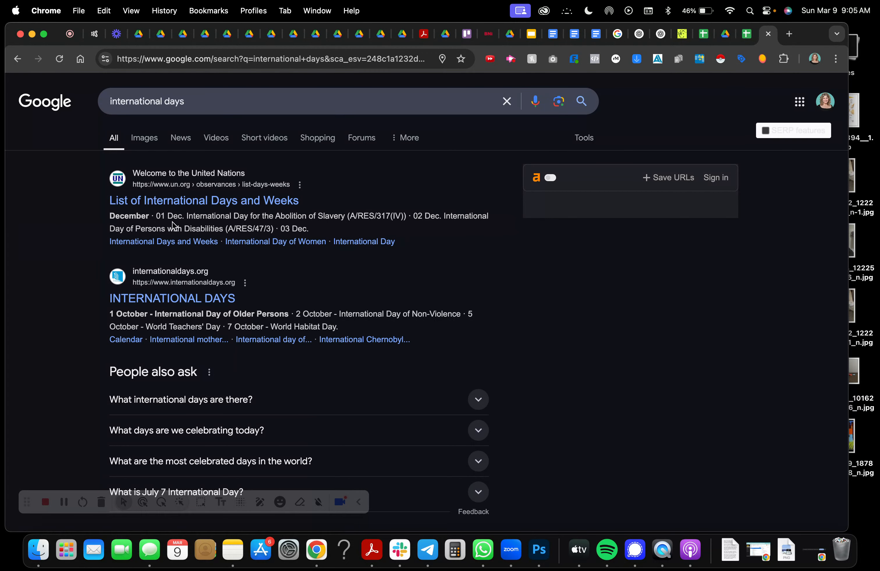
click(201, 202)
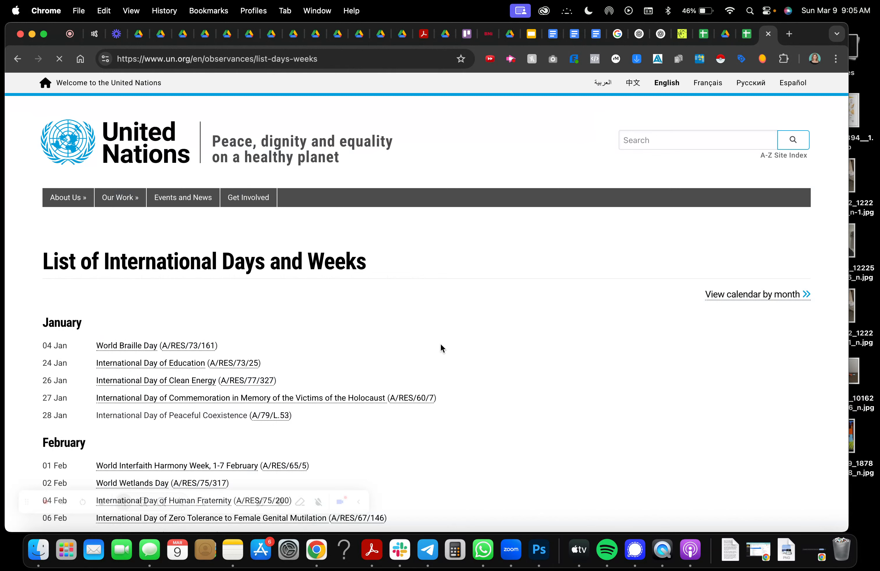
Check the March observances in the UN list and enter "Int'l Day of Happiness" for March week 4 in the content calendar.
scroll(435, 373, down, 5)
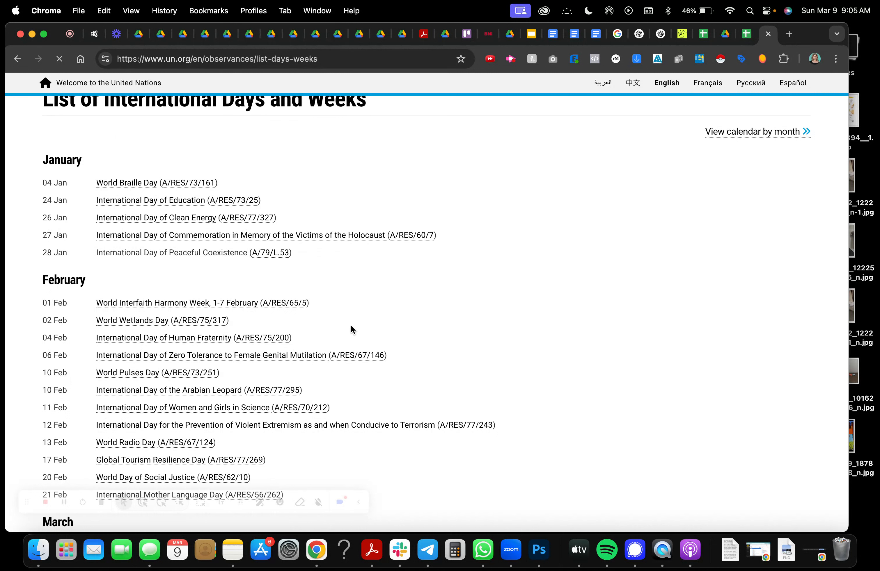
scroll(377, 332, down, 3)
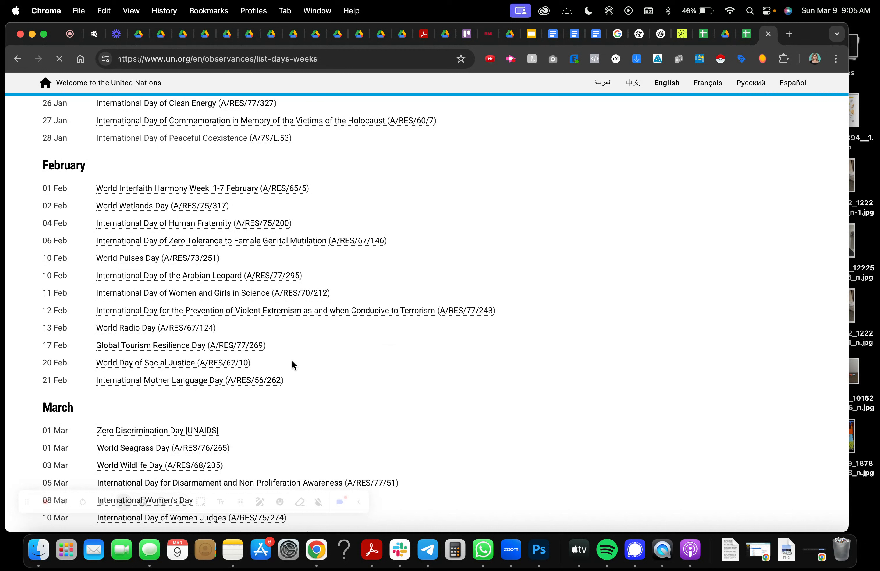
scroll(293, 363, down, 4)
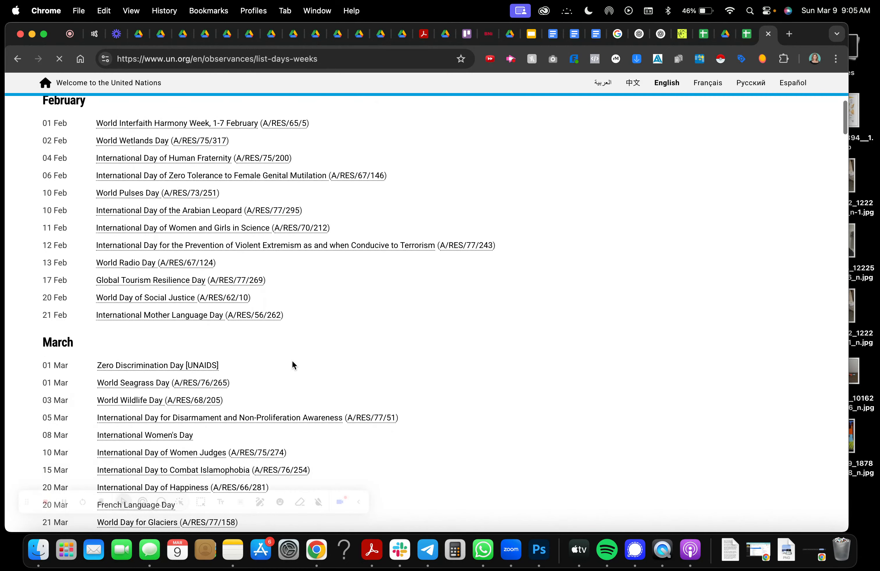
scroll(293, 365, down, 2)
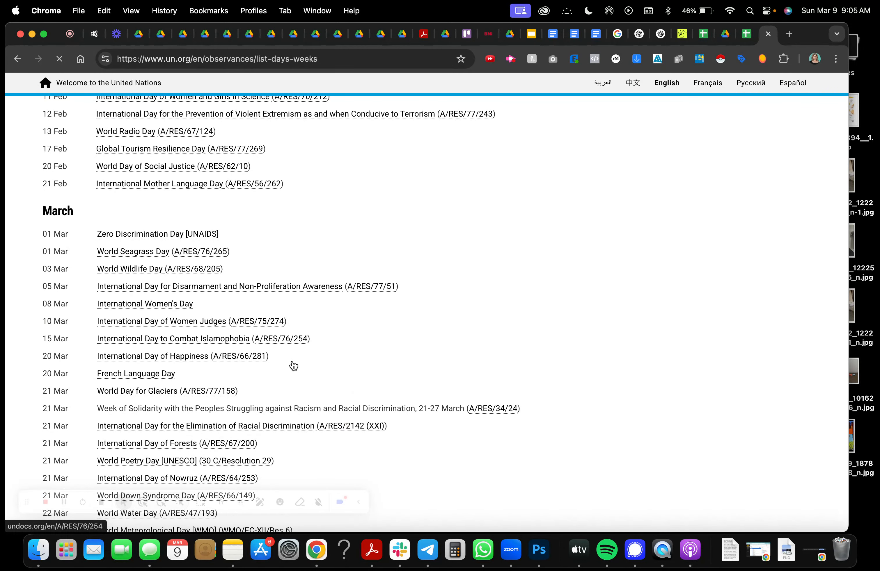
scroll(293, 367, down, 2)
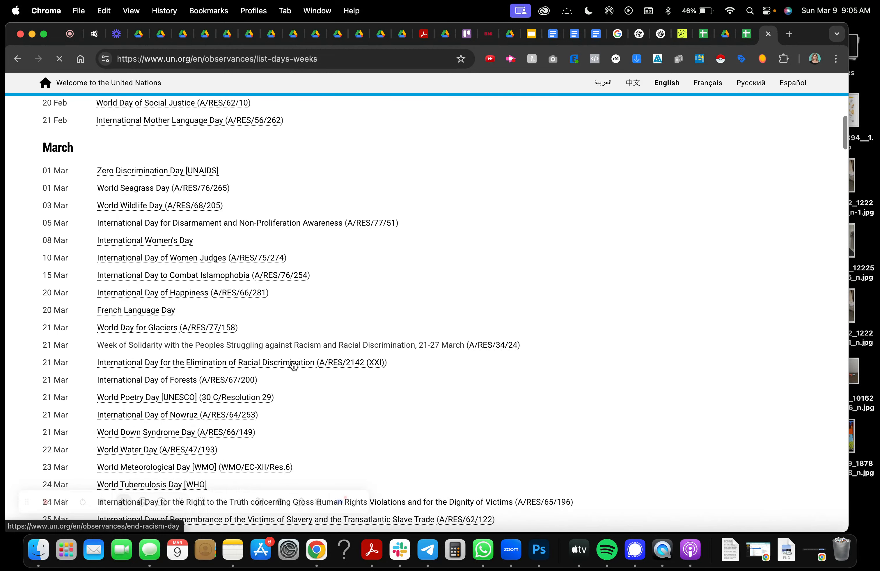
scroll(294, 366, down, 1)
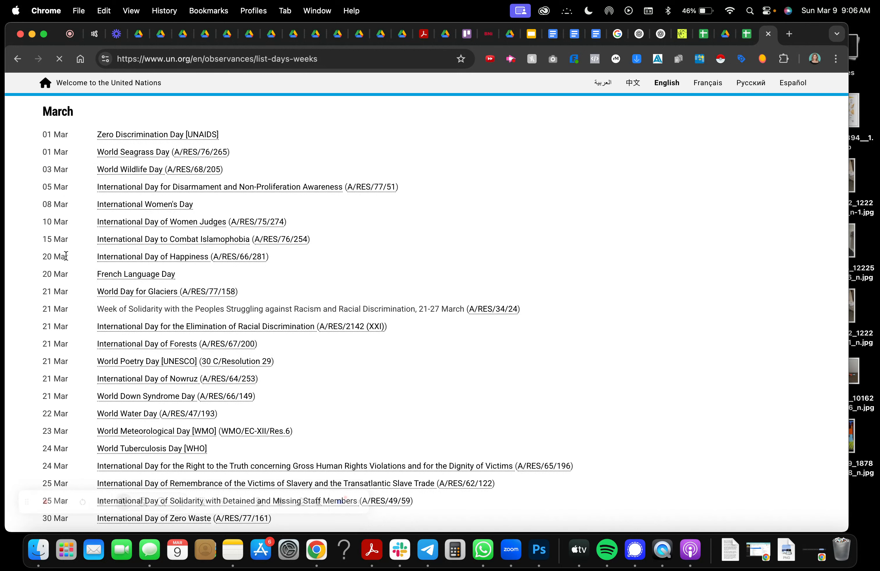
click(745, 35)
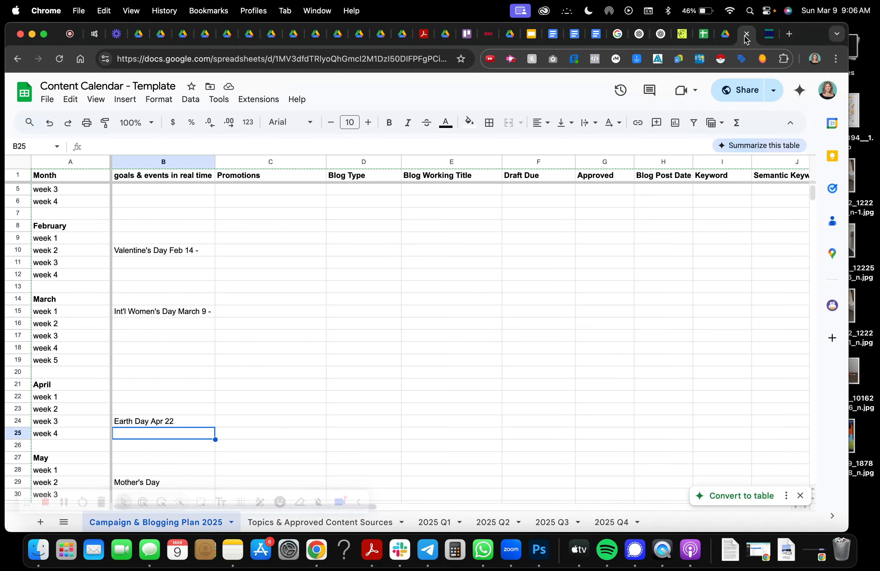
click(138, 360)
click(146, 351)
text(Int'l)
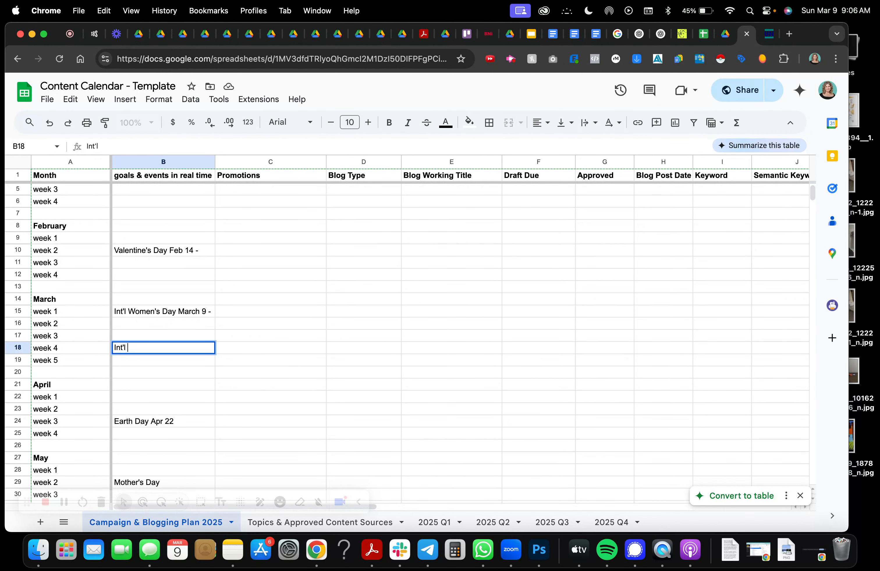
text(Day of Happiness)
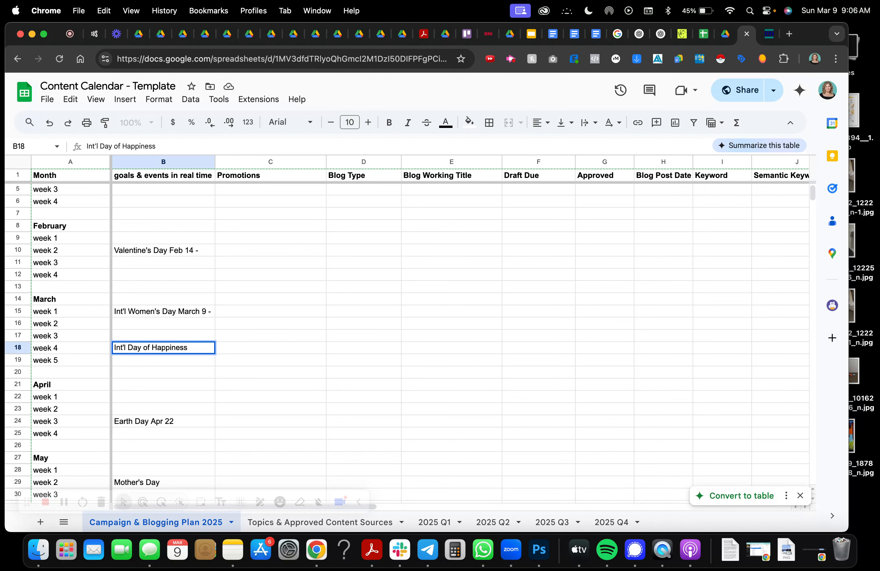
Return to the UN list and read through the page on the International Day for the Elimination of Racial Discrimination.
click(768, 34)
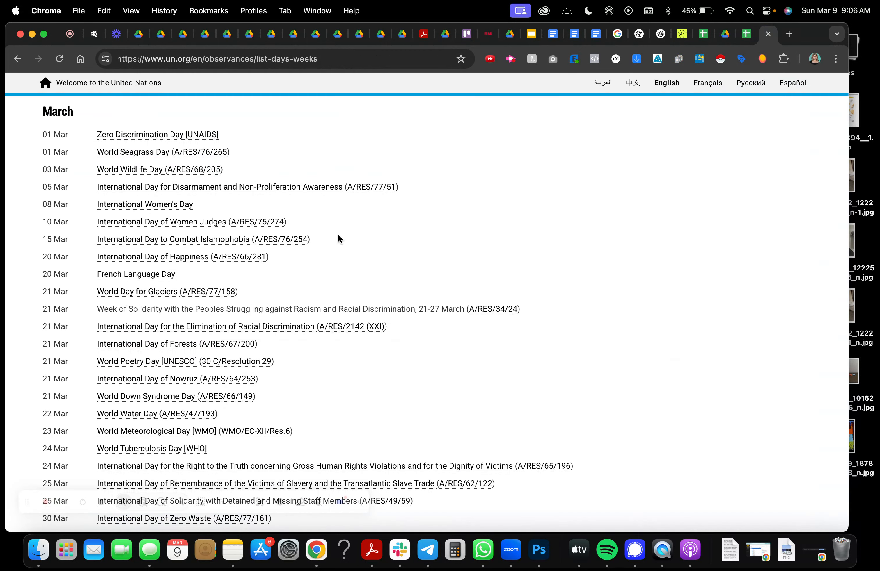
click(167, 331)
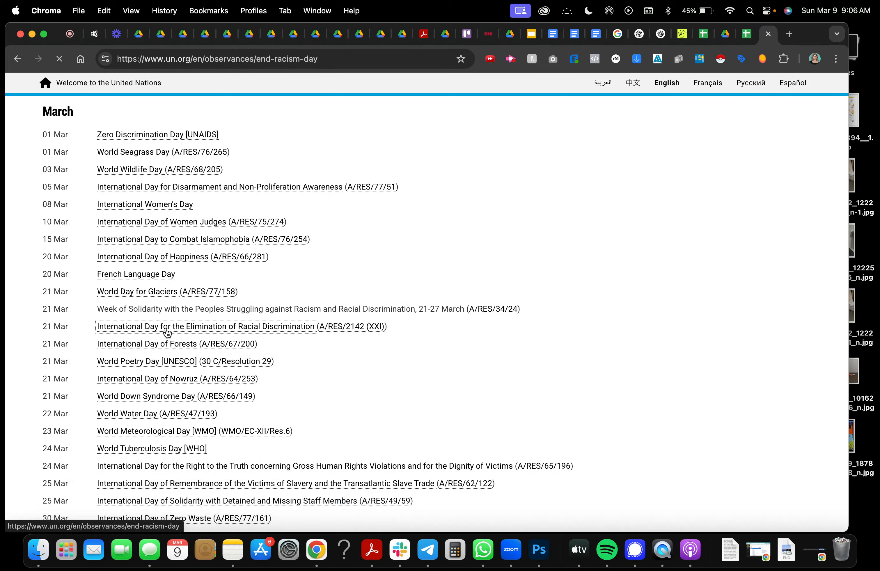
scroll(352, 367, down, 5)
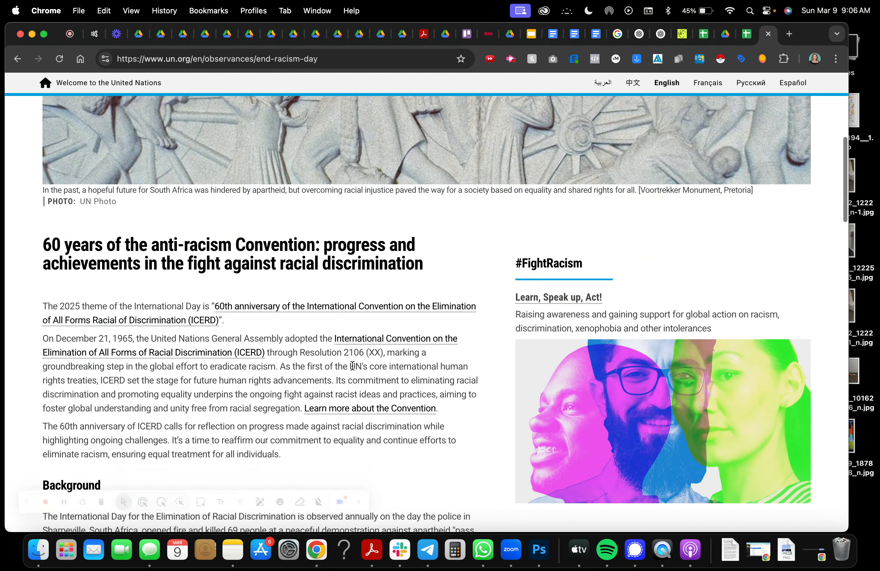
scroll(353, 366, down, 4)
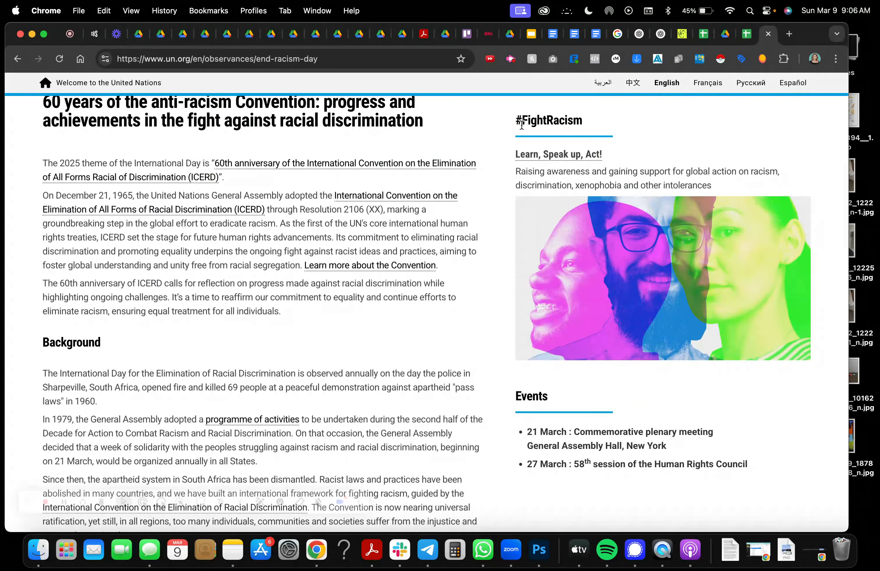
scroll(402, 229, up, 2)
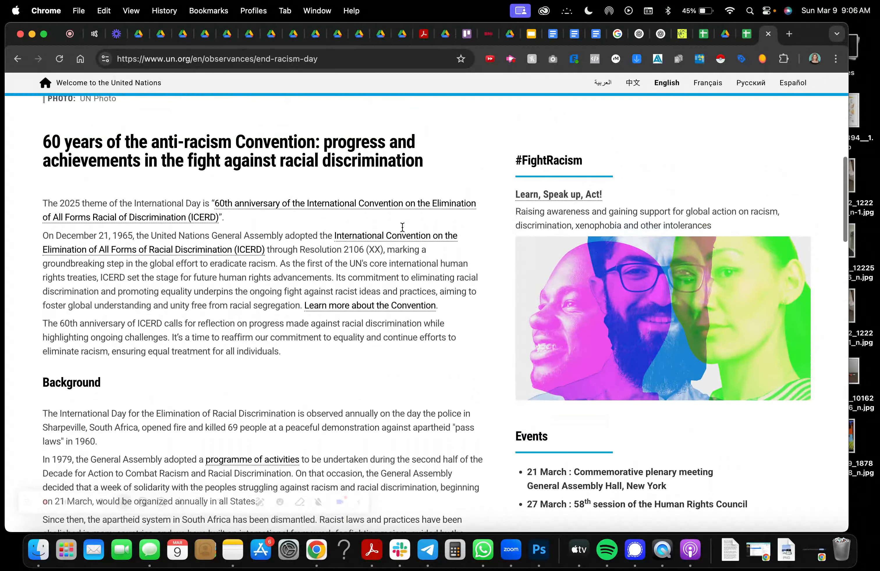
scroll(403, 227, up, 12)
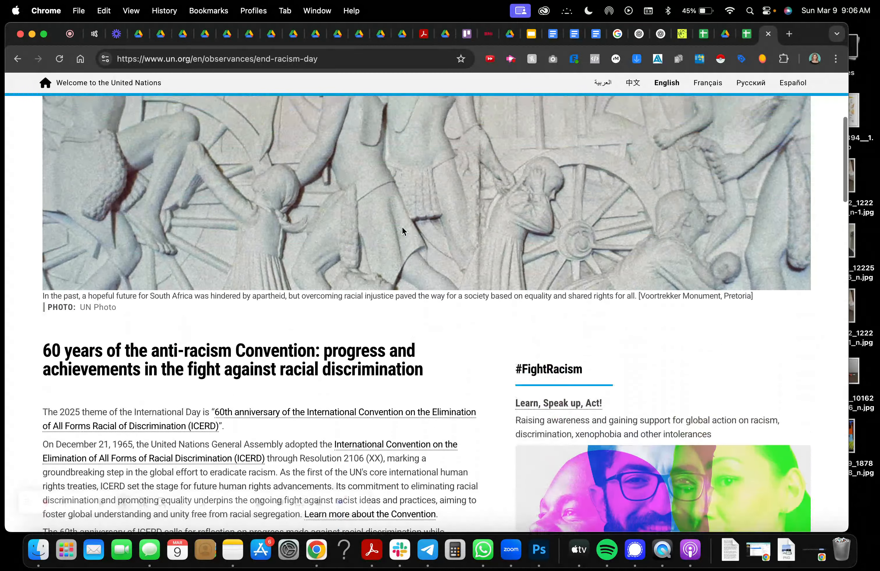
scroll(402, 227, down, 10)
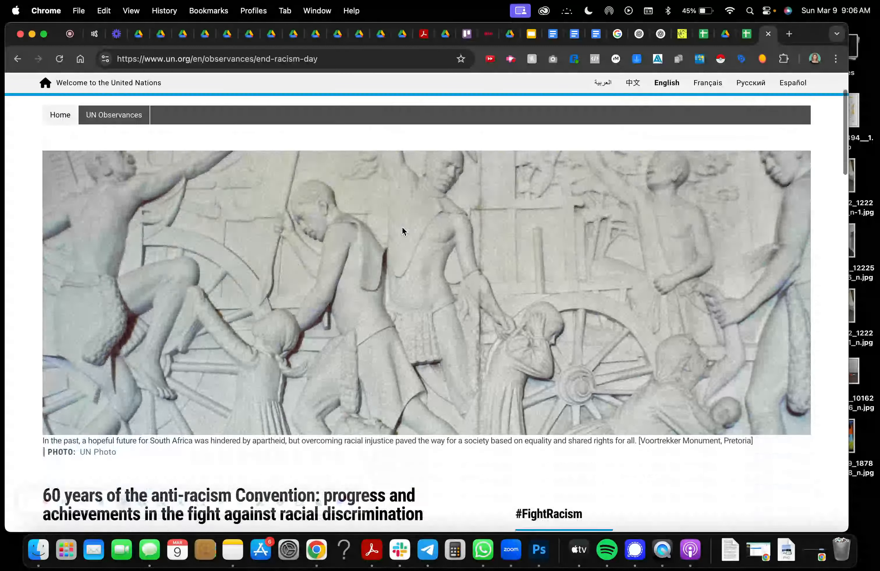
scroll(391, 338, down, 10)
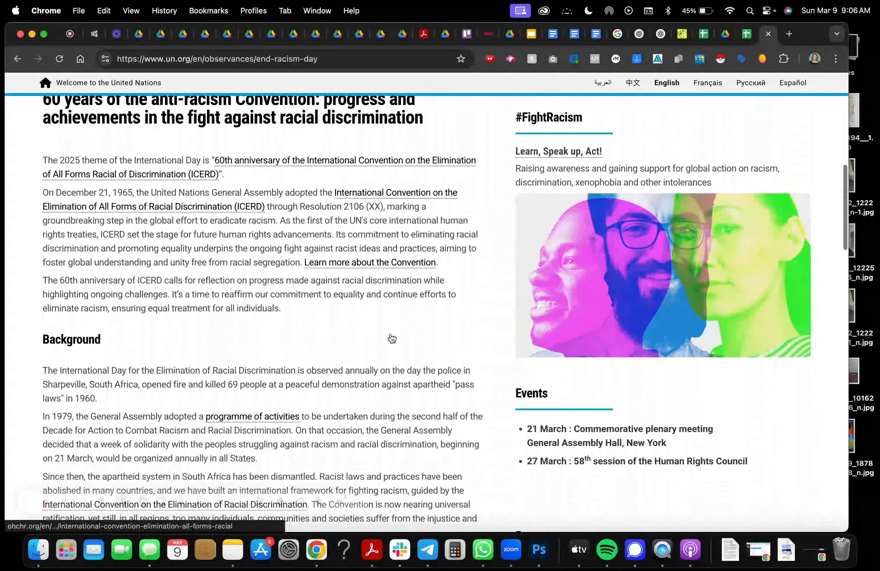
scroll(392, 338, down, 10)
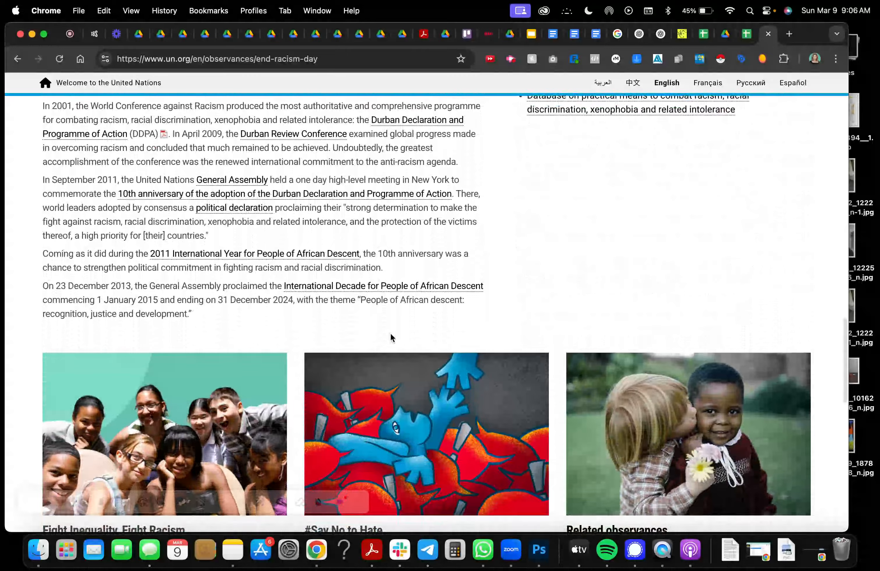
scroll(391, 337, up, 7)
scroll(391, 337, up, 10)
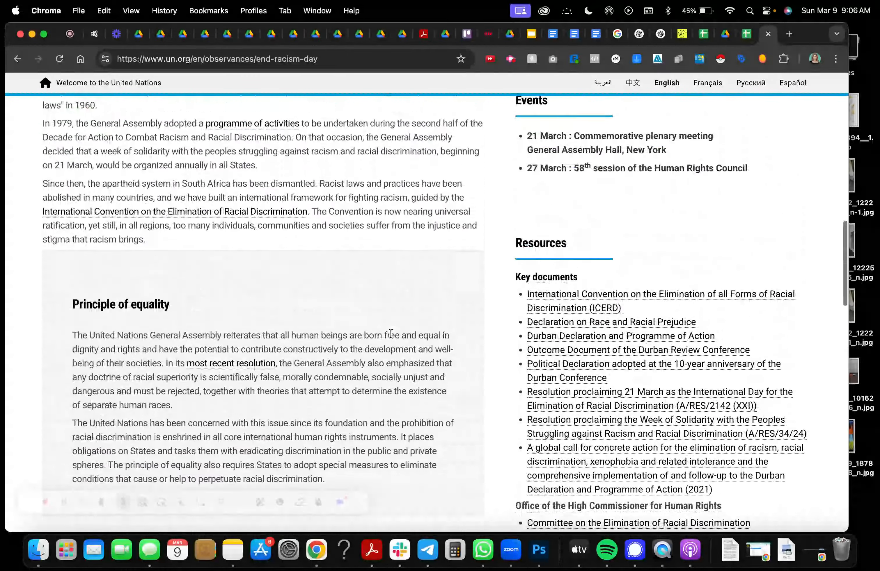
scroll(391, 336, up, 6)
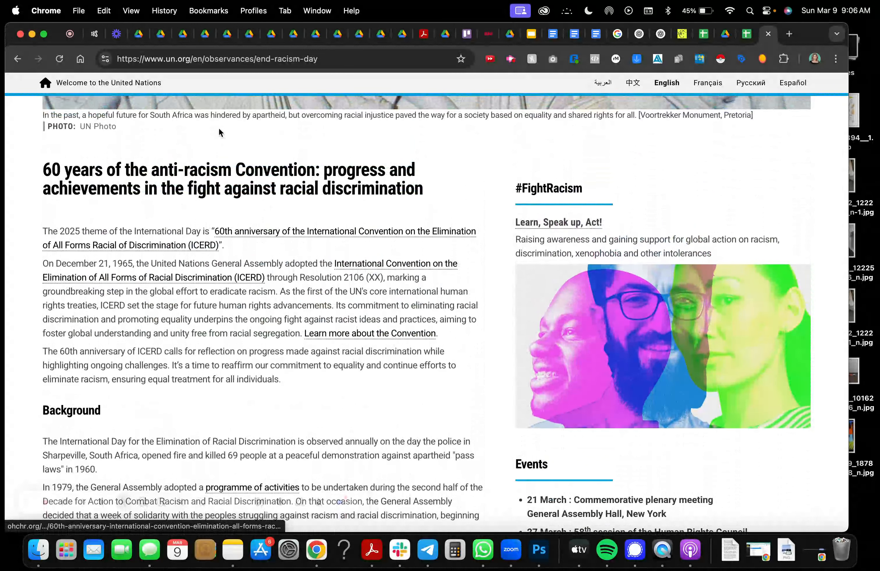
Go back to the UN list and read through the International Day of Happiness page.
click(17, 60)
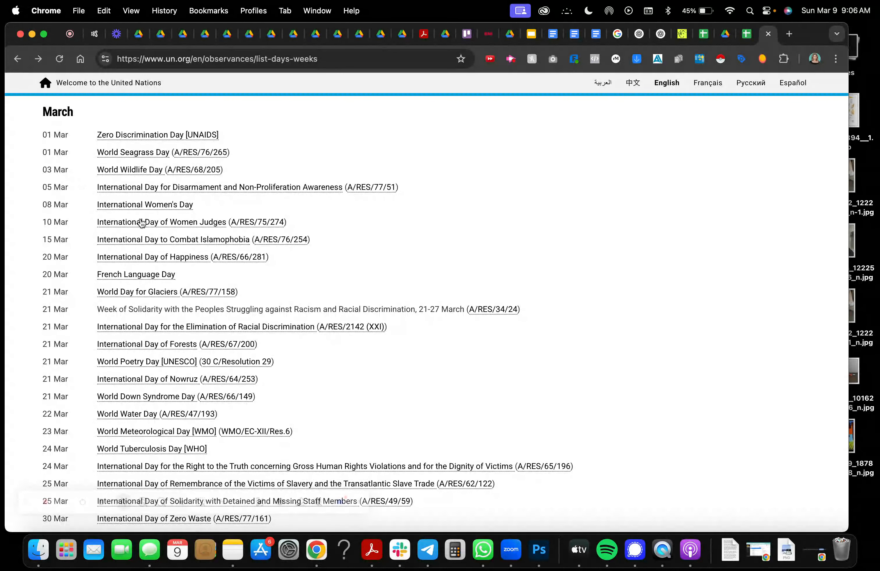
click(189, 260)
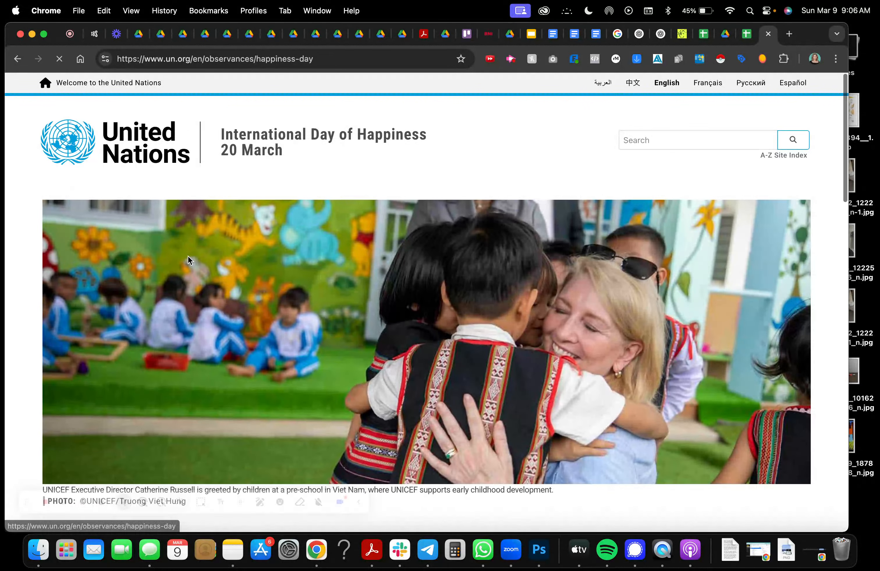
scroll(248, 364, down, 8)
scroll(248, 364, down, 4)
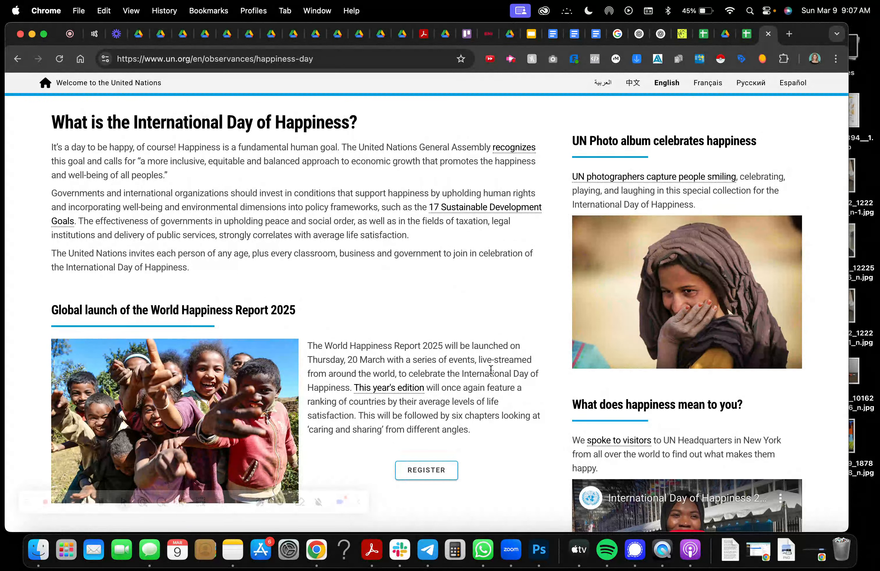
scroll(490, 369, down, 9)
scroll(516, 375, up, 1)
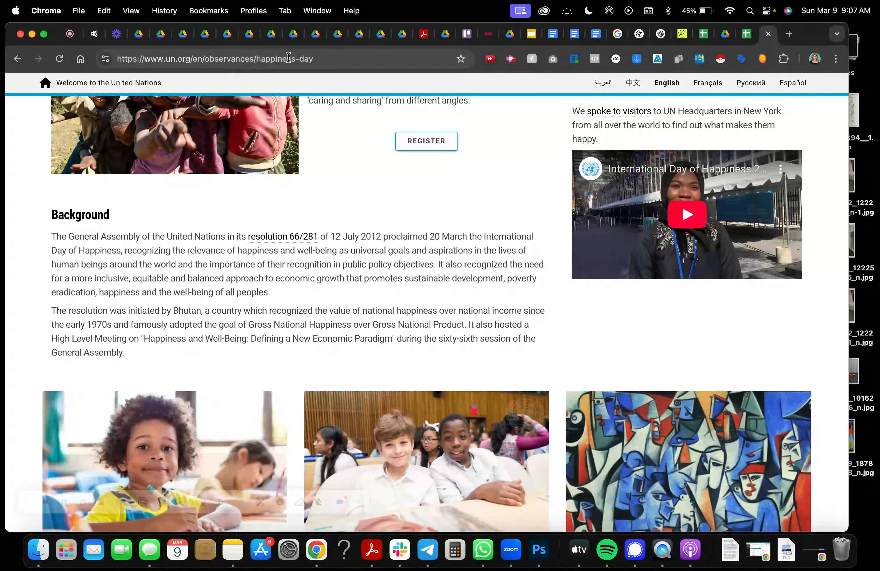
Search the web for "national days of the year" and open the National Day Calendar website.
click(316, 59)
text(nathion)
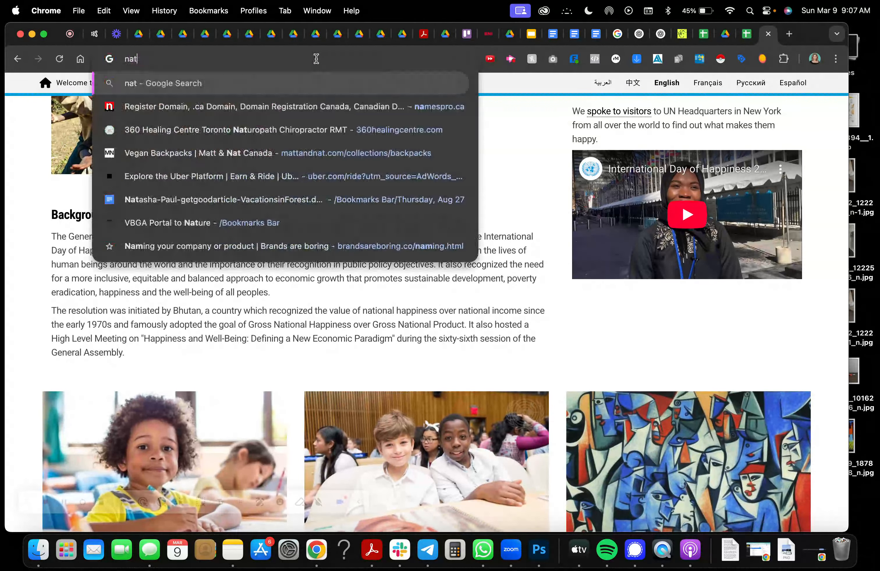
key(BackSpace)
key(BackSpace)
key(BackSpace)
key(BackSpace)
text(ion)
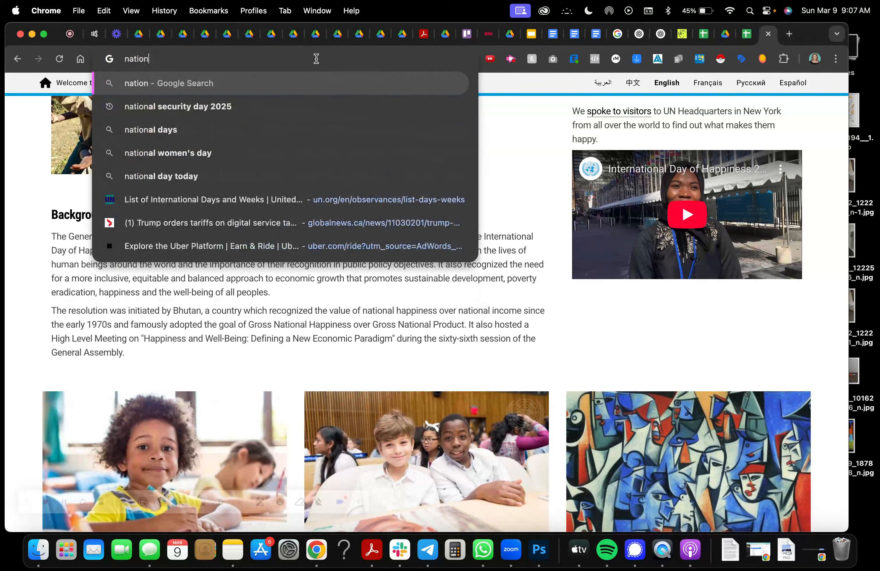
text(al days of)
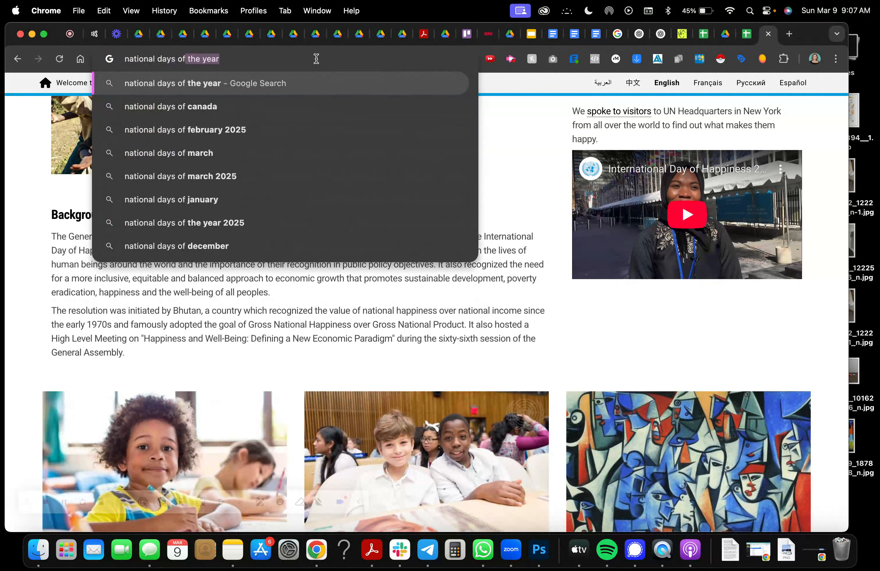
key(Return)
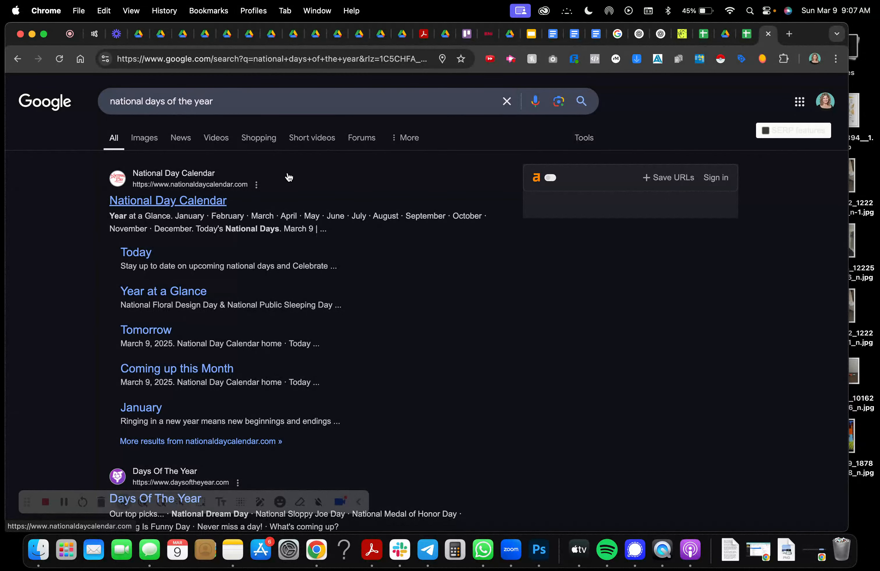
click(167, 202)
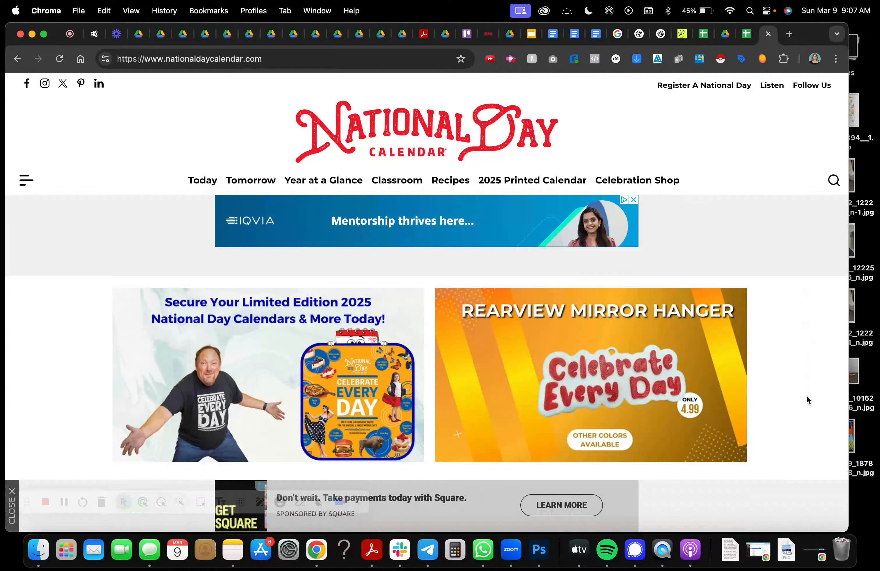
Look through today's national days on the National Day Calendar home page.
scroll(806, 396, down, 5)
scroll(807, 396, down, 12)
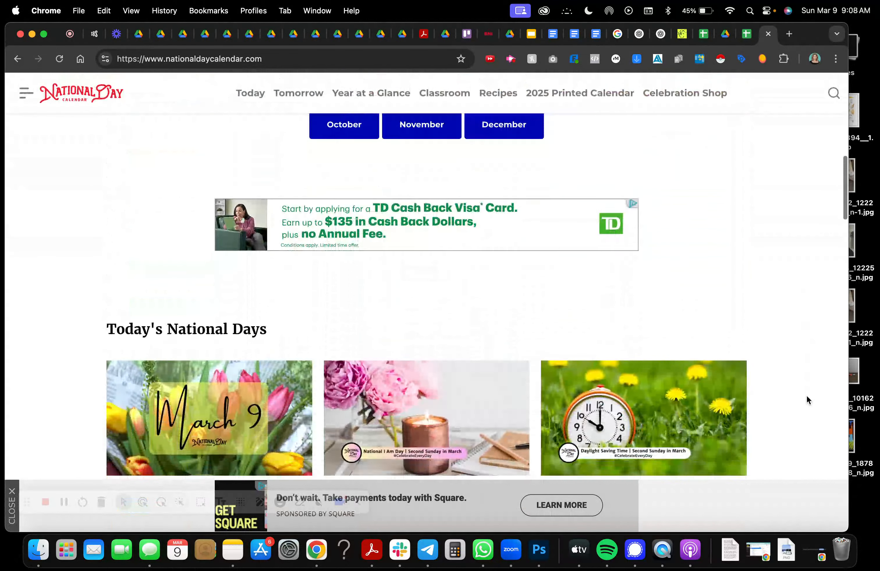
scroll(806, 395, down, 2)
scroll(807, 396, up, 1)
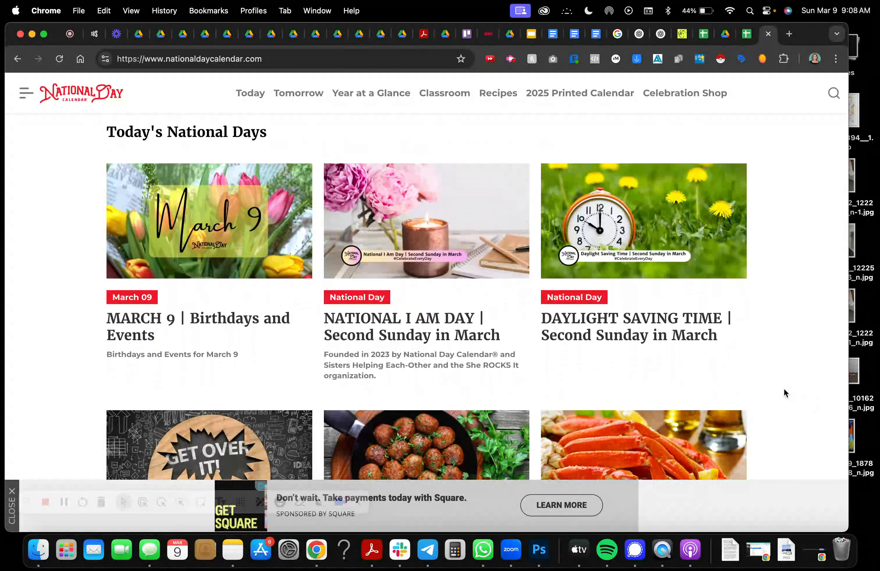
scroll(784, 388, down, 3)
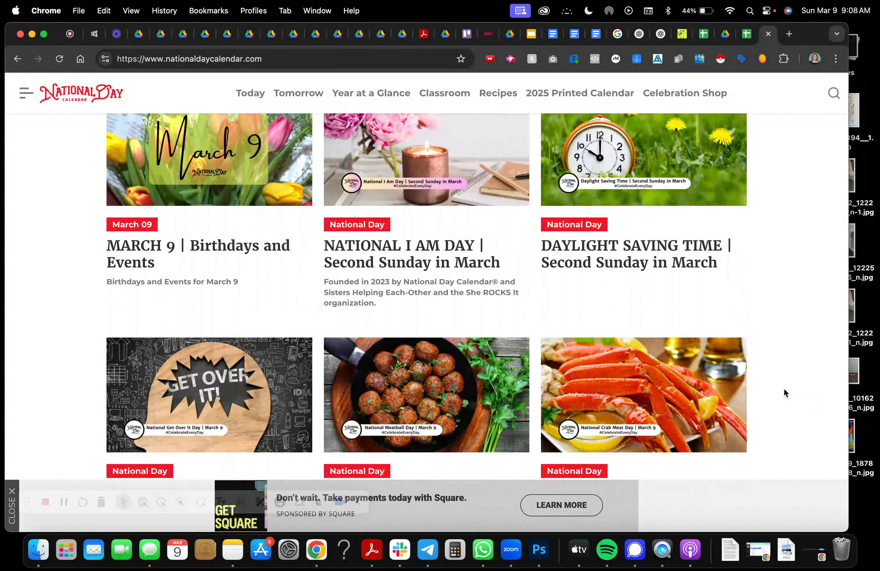
scroll(784, 388, down, 1)
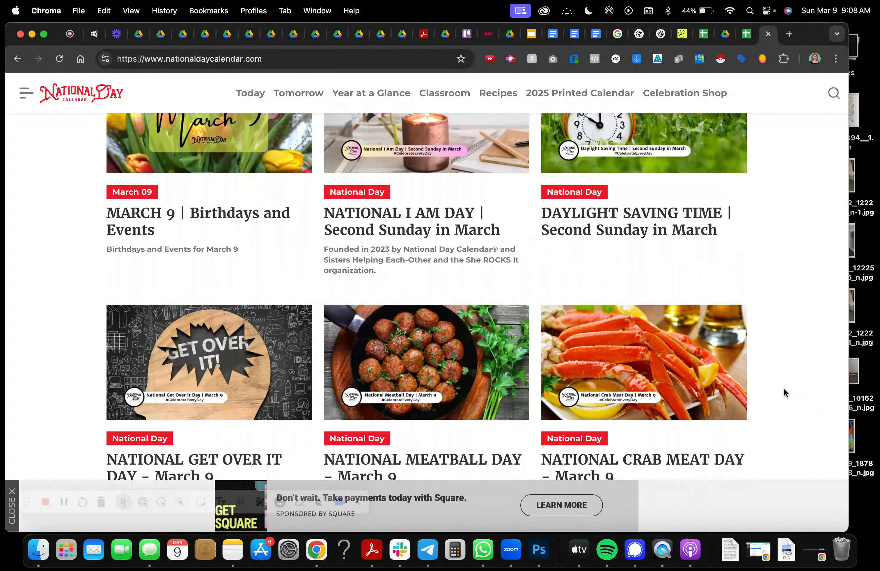
scroll(783, 388, down, 5)
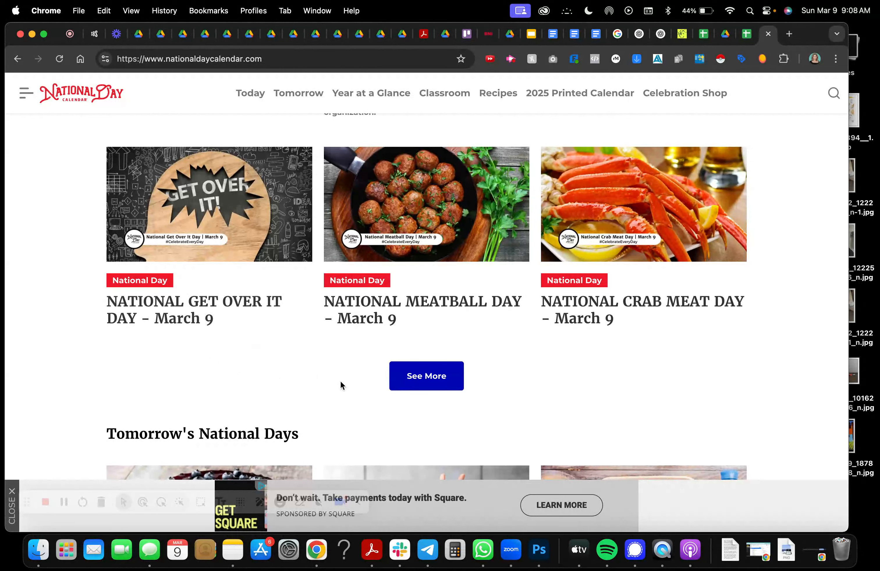
Open the full list of today's national days and read through its entries.
click(432, 376)
scroll(742, 409, down, 3)
scroll(761, 414, down, 10)
scroll(761, 414, down, 3)
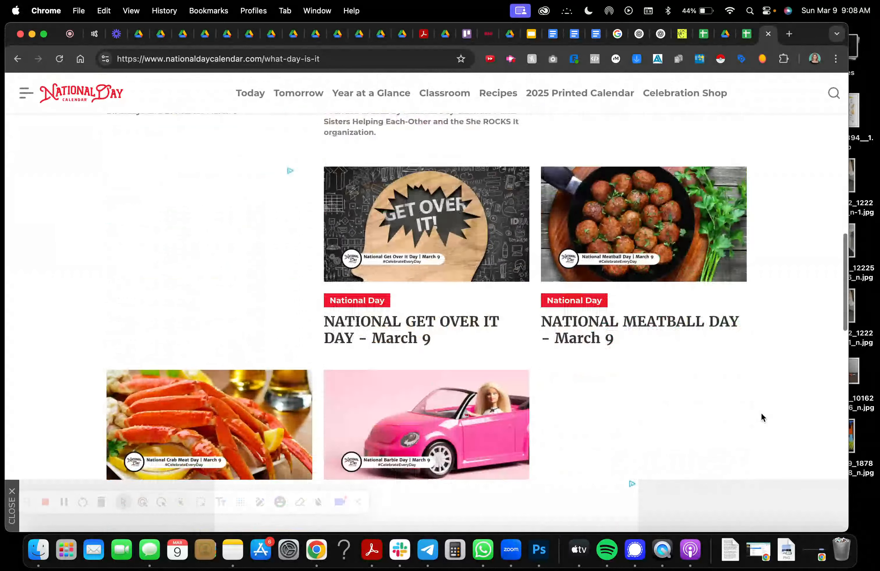
scroll(761, 413, down, 7)
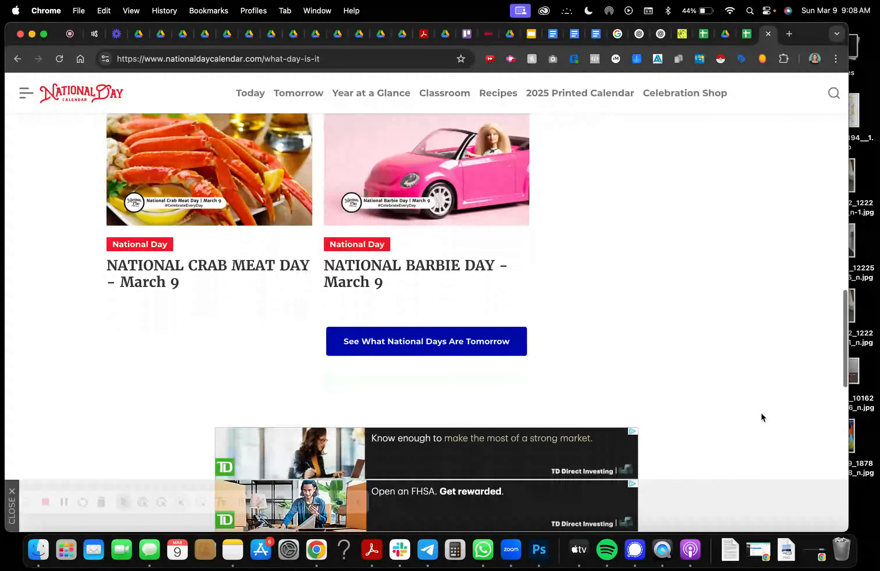
scroll(761, 413, down, 10)
scroll(763, 417, up, 10)
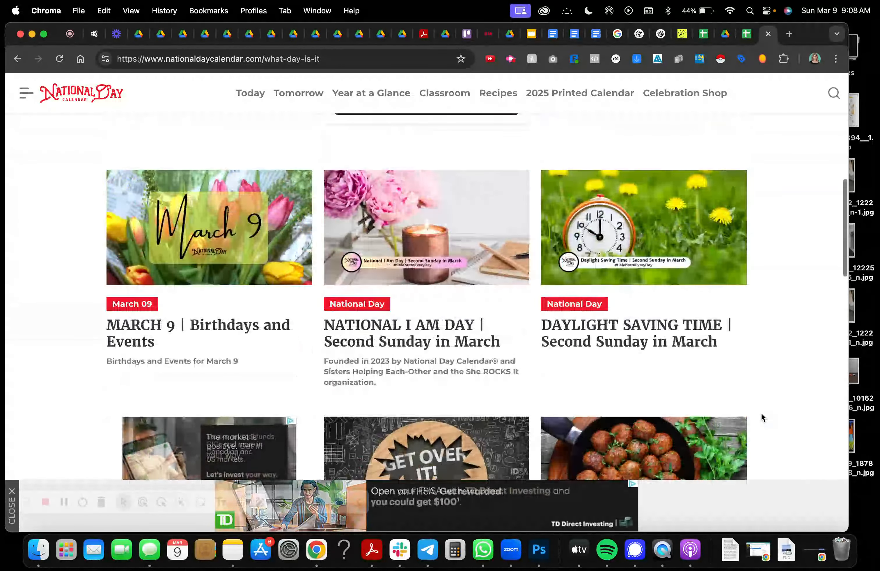
scroll(762, 417, up, 3)
scroll(761, 415, up, 5)
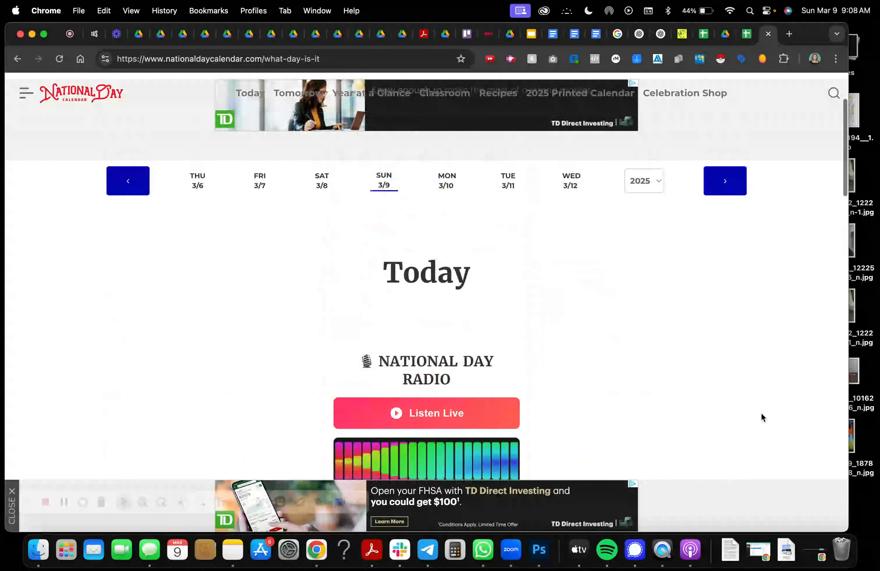
scroll(655, 311, up, 1)
scroll(655, 312, up, 3)
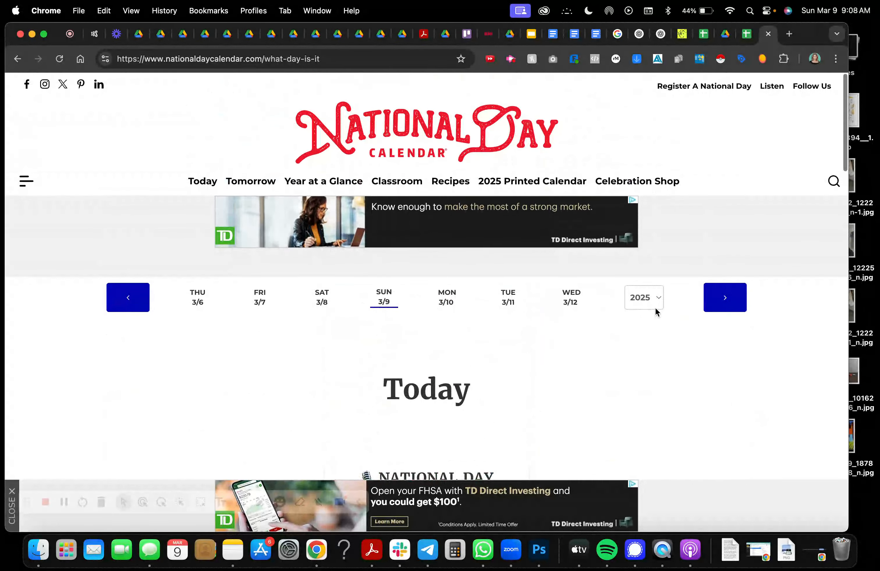
Open the Year at a Glance overview and go to its April page.
scroll(655, 311, down, 1)
click(329, 172)
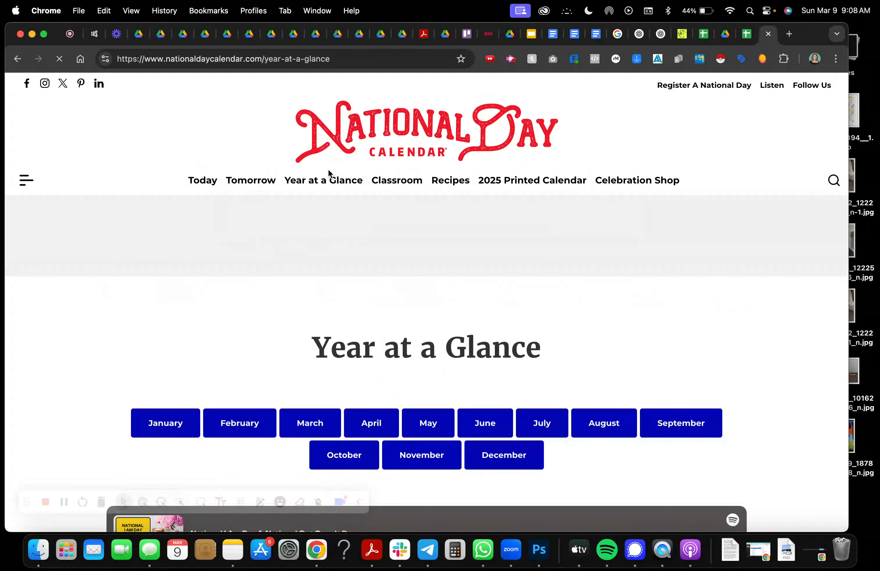
scroll(710, 374, down, 5)
scroll(714, 376, down, 3)
scroll(714, 376, up, 5)
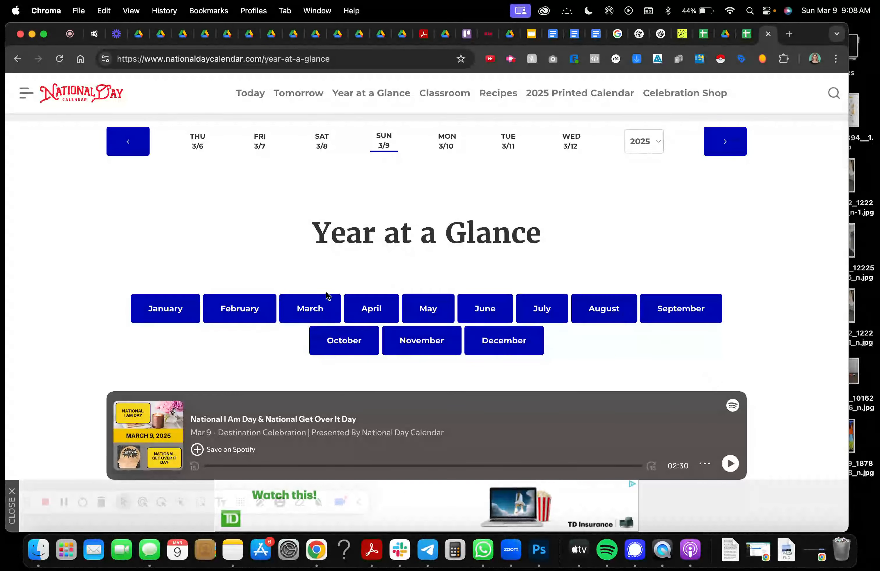
click(371, 308)
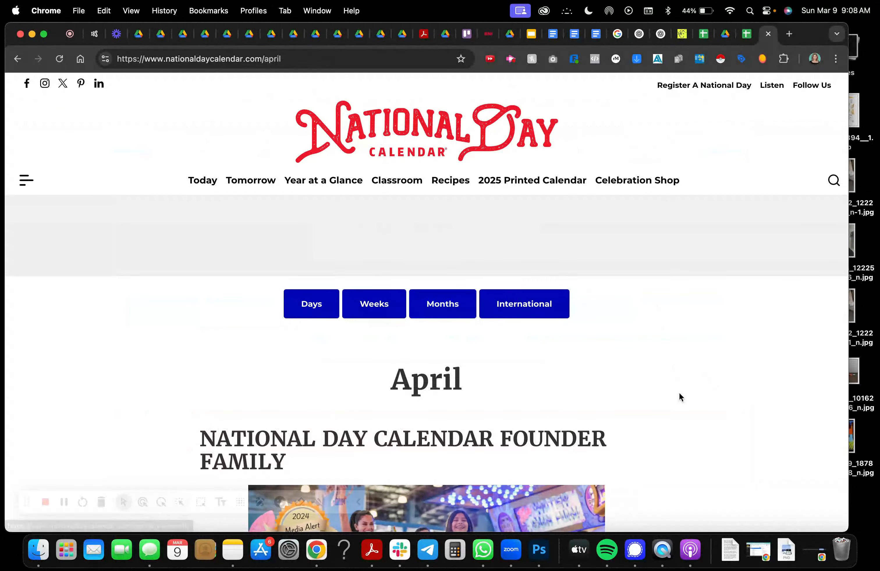
Read through the April page, including its seasonal notes, birthdays and month facts.
scroll(679, 395, down, 8)
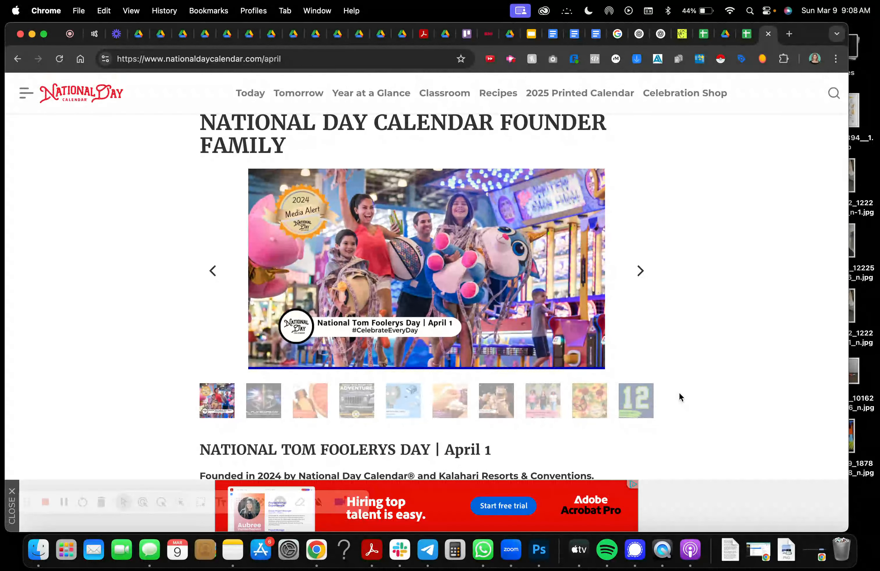
scroll(679, 395, down, 1)
scroll(679, 396, down, 10)
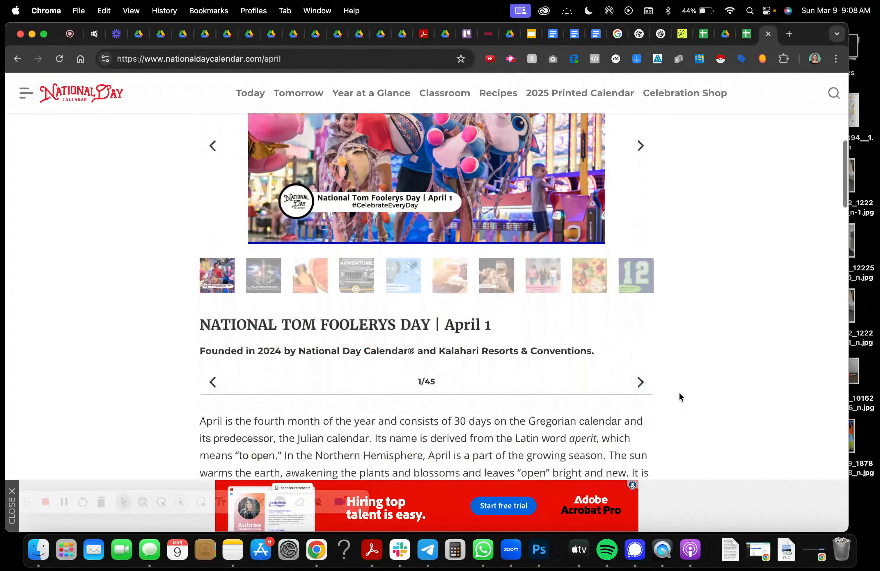
scroll(680, 395, down, 15)
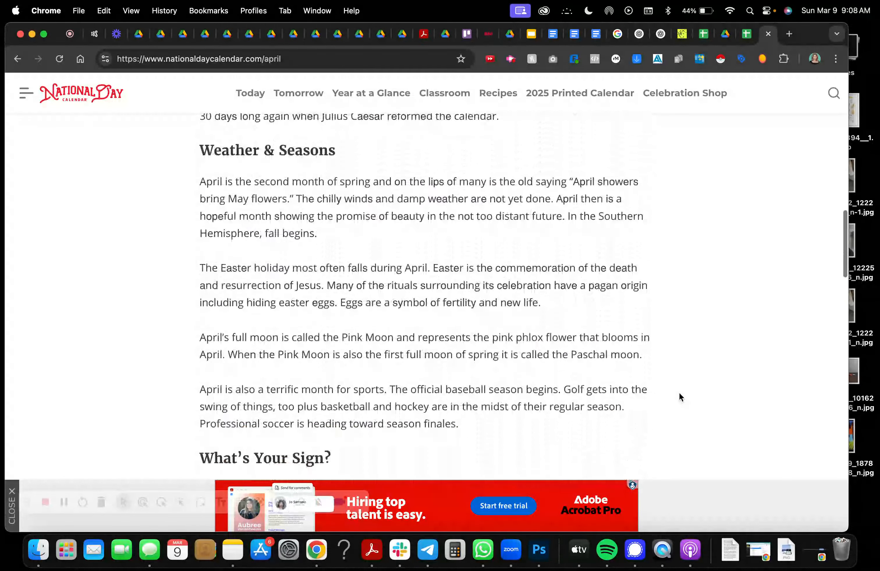
scroll(680, 395, down, 15)
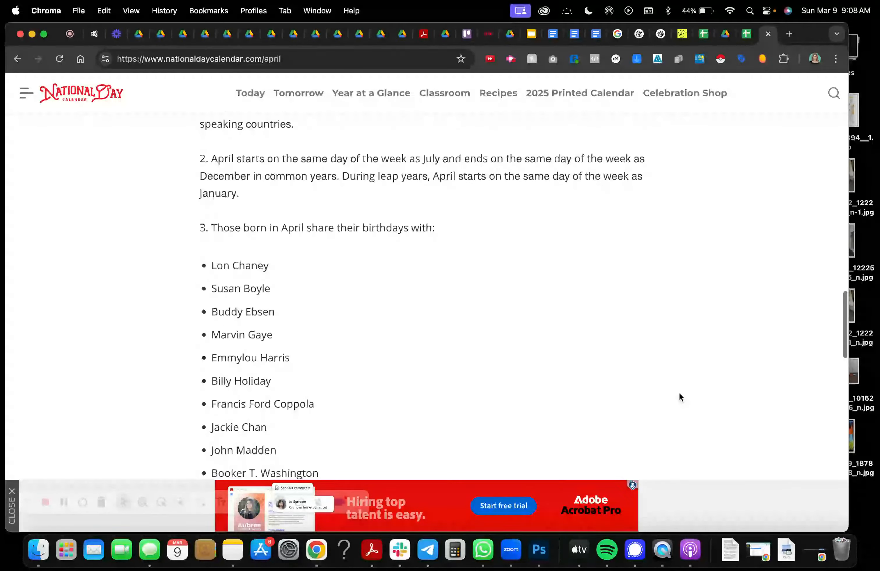
scroll(680, 396, down, 5)
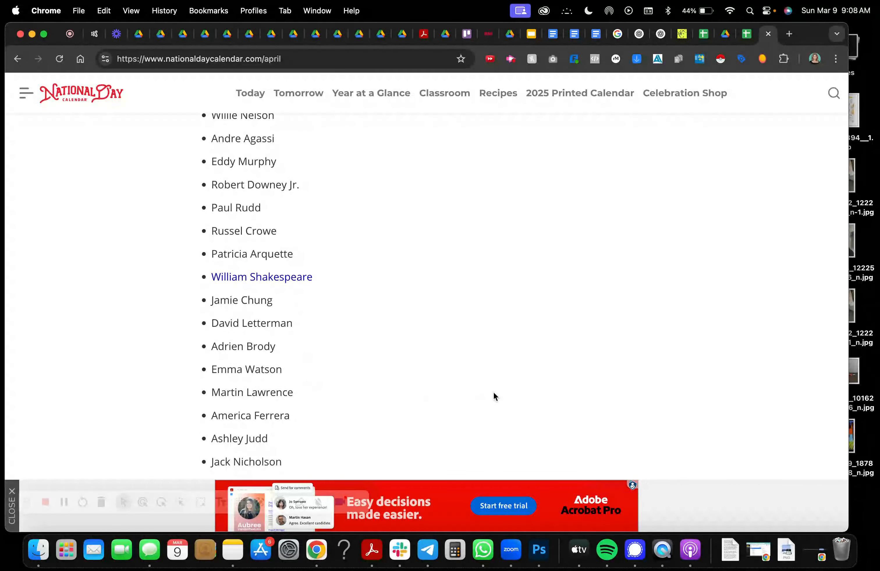
scroll(645, 403, down, 8)
scroll(645, 400, down, 6)
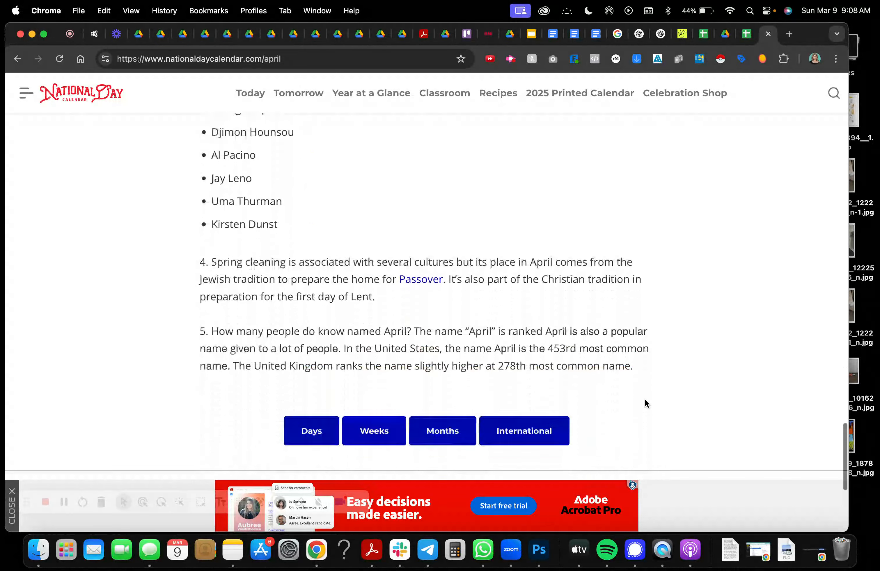
Open the list of April days and examine the national days for April 1 to 3.
click(320, 283)
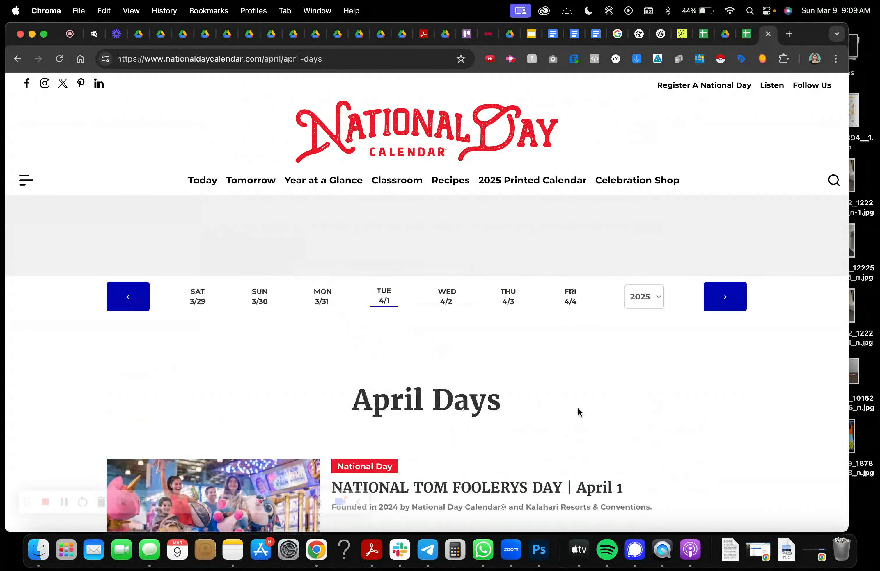
scroll(540, 403, down, 6)
scroll(684, 443, down, 2)
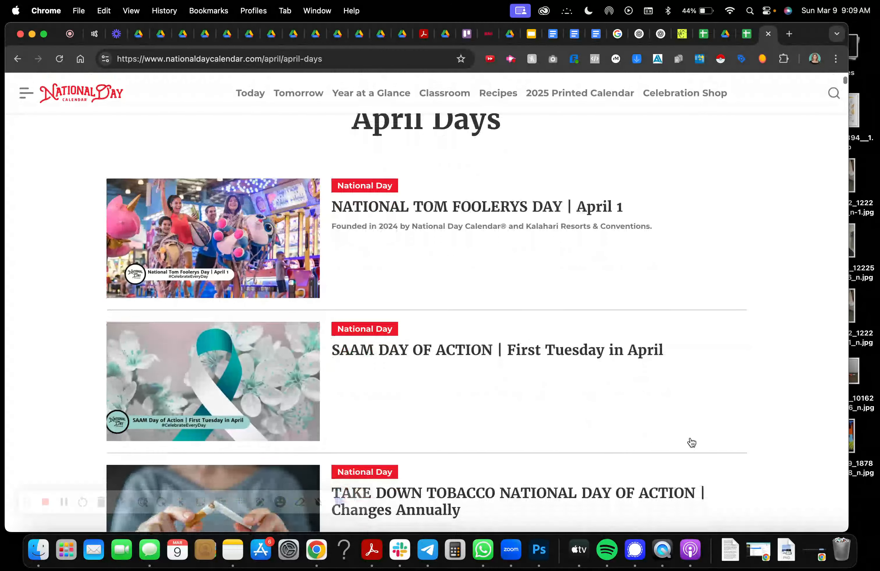
scroll(653, 403, down, 7)
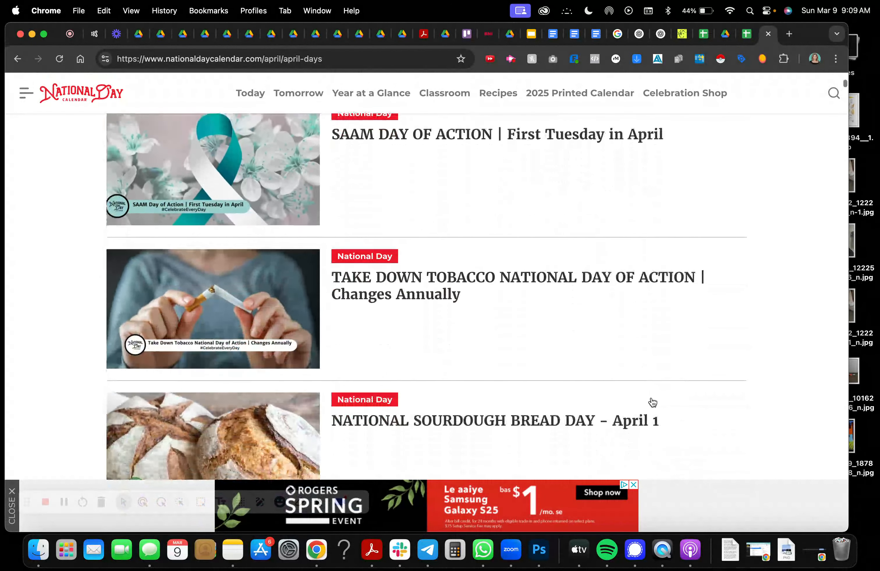
scroll(653, 402, down, 1)
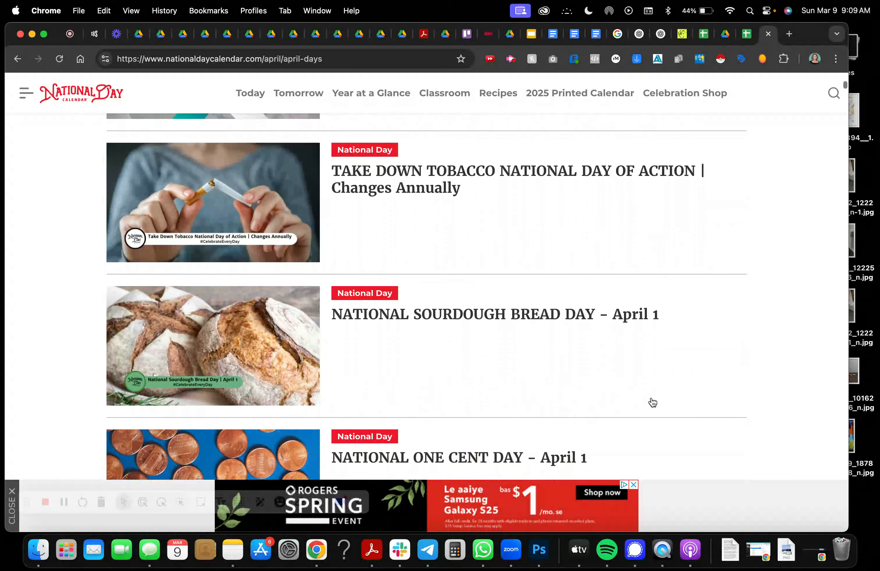
scroll(653, 403, down, 10)
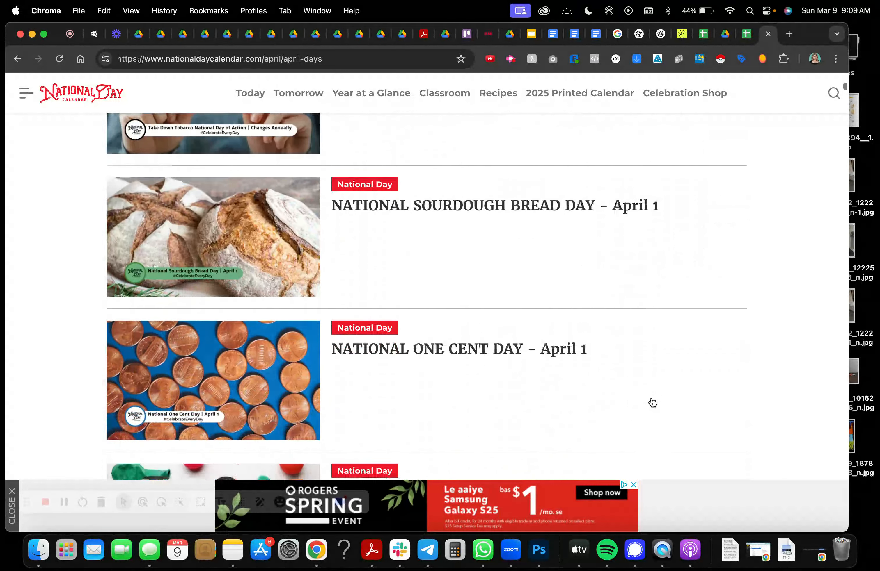
scroll(653, 403, down, 4)
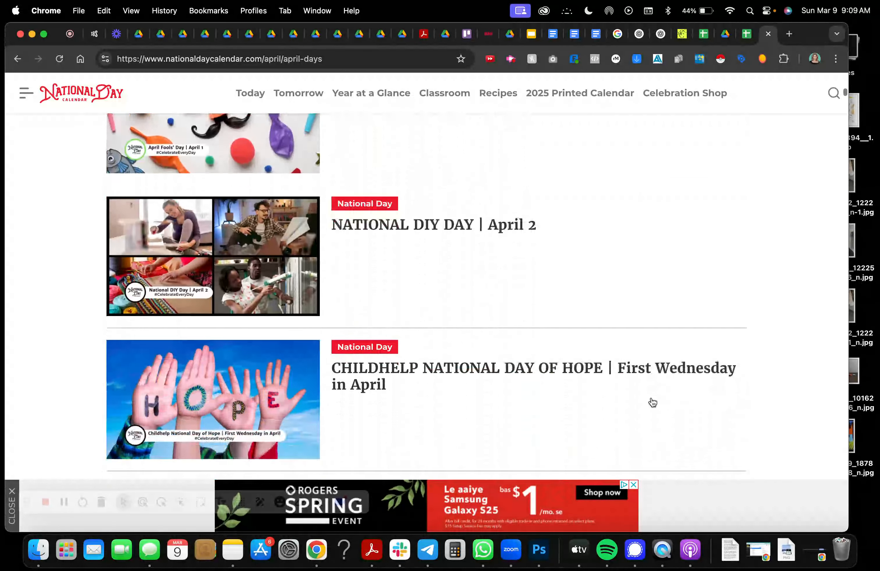
scroll(653, 403, up, 1)
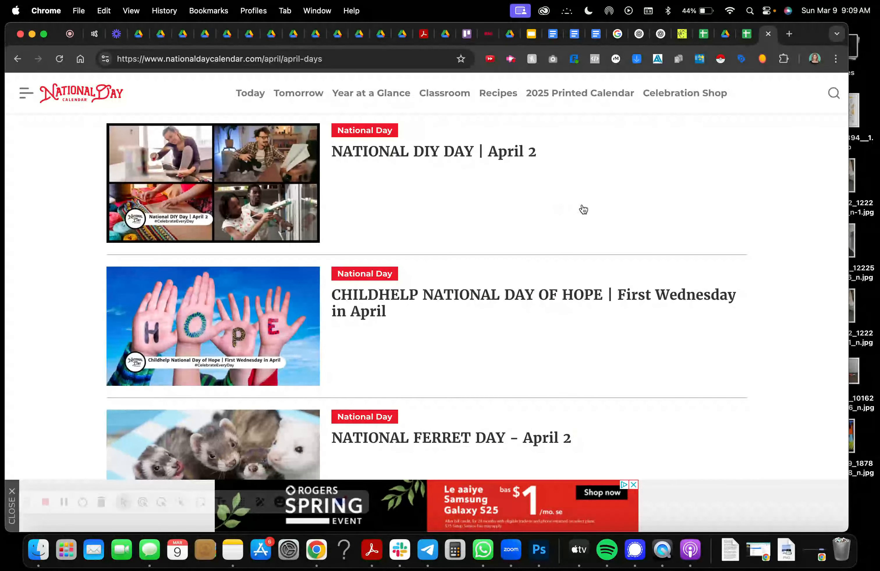
scroll(728, 366, down, 6)
scroll(729, 365, down, 8)
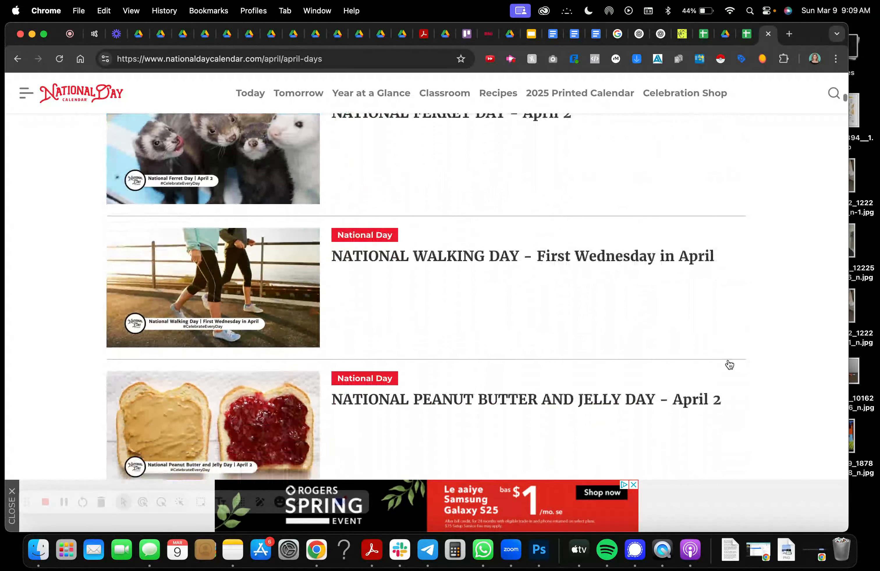
scroll(729, 366, down, 8)
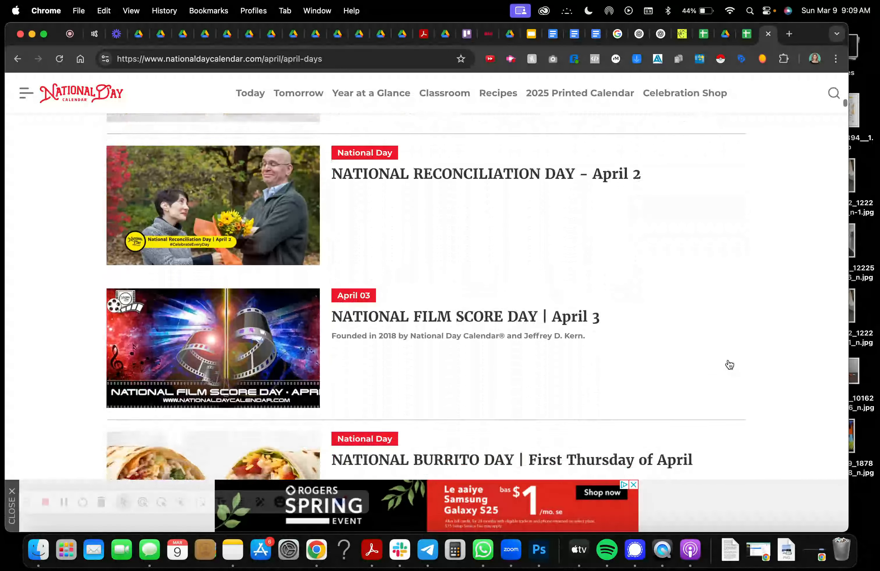
scroll(729, 365, down, 3)
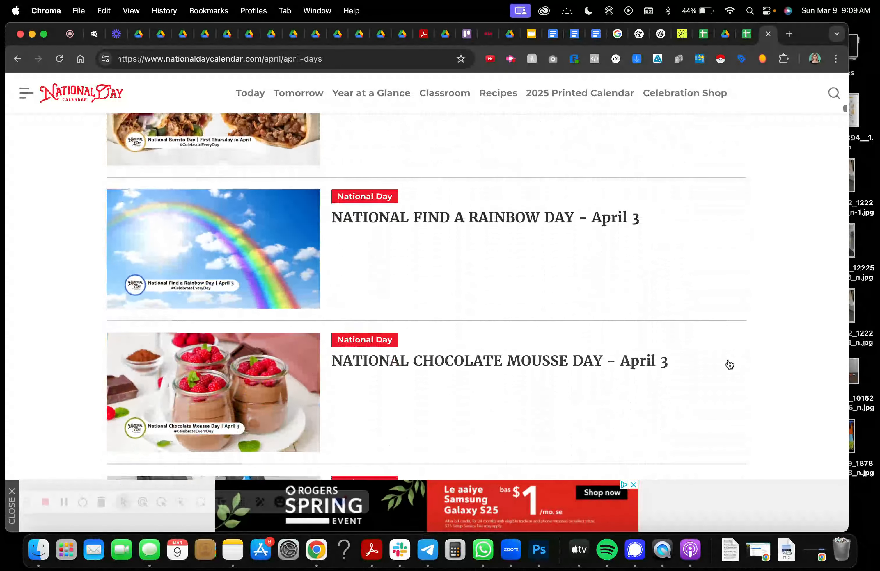
Return to the content calendar spreadsheet and review the January to April events alongside the Promotions column.
click(744, 41)
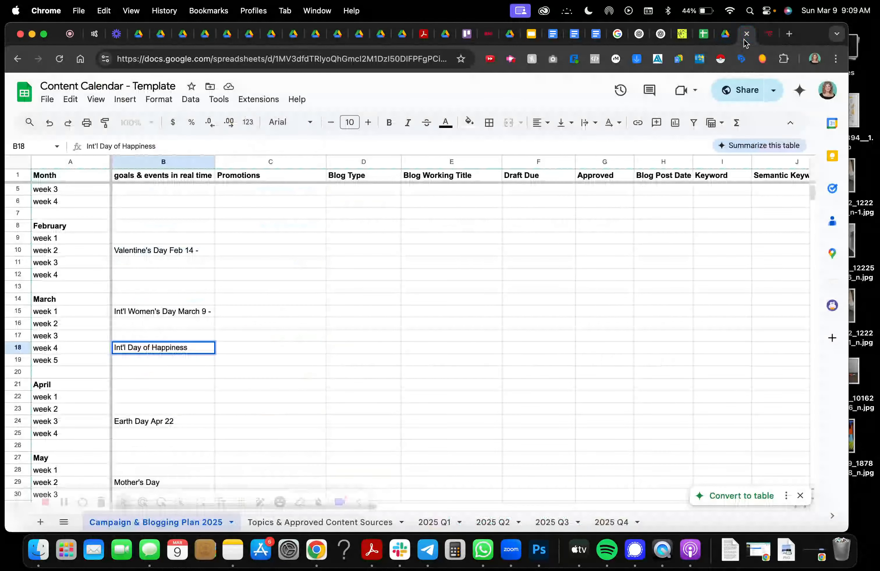
click(170, 238)
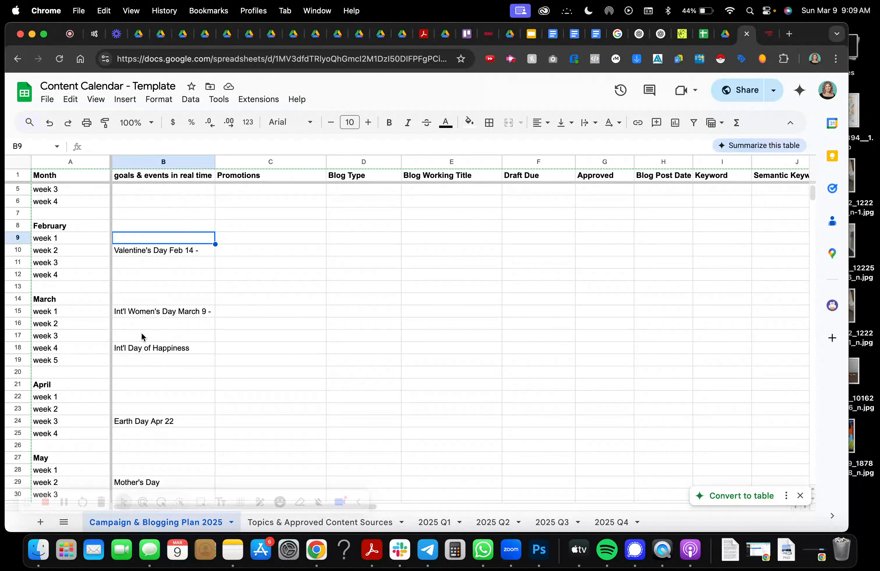
scroll(271, 312, up, 1)
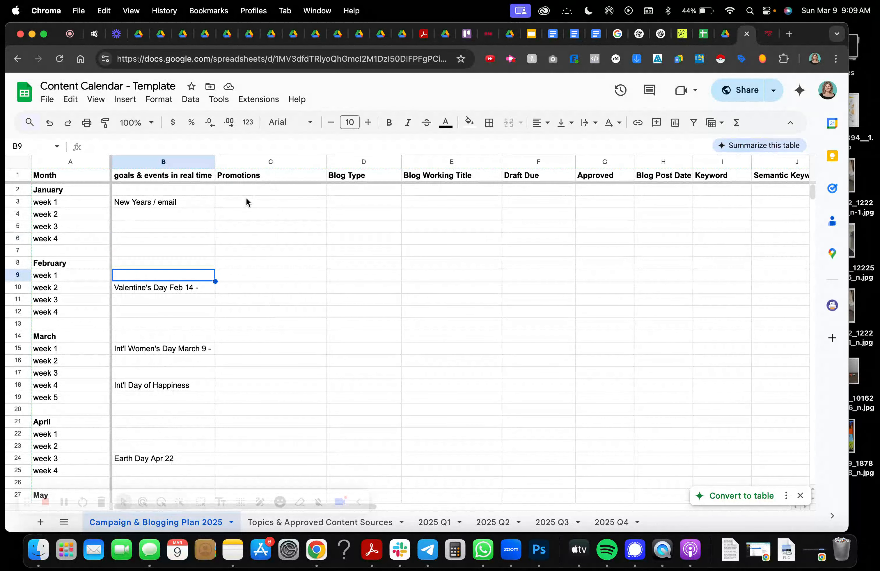
click(264, 194)
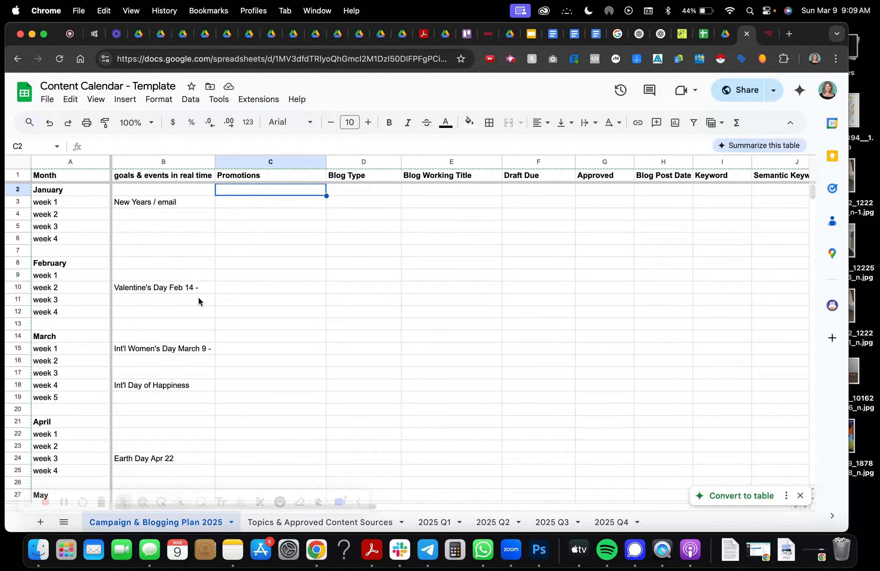
click(180, 293)
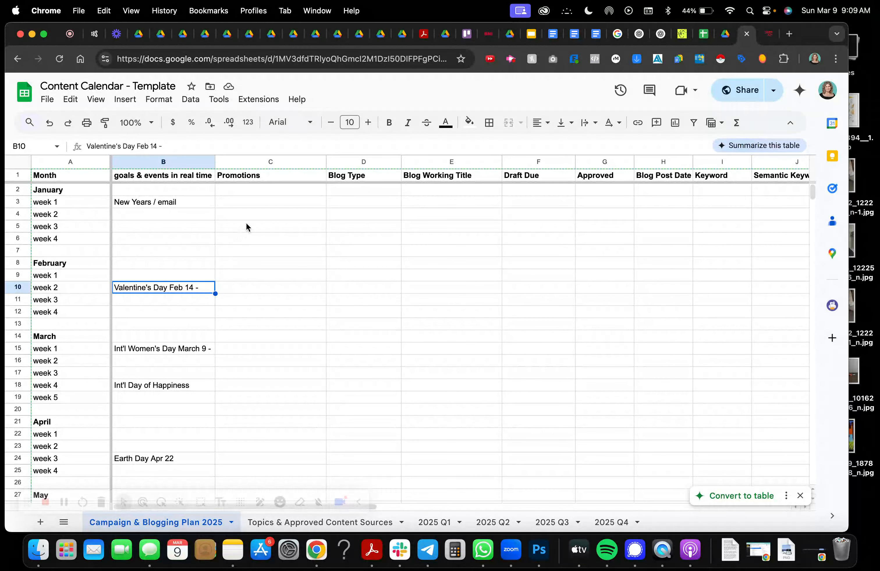
click(266, 229)
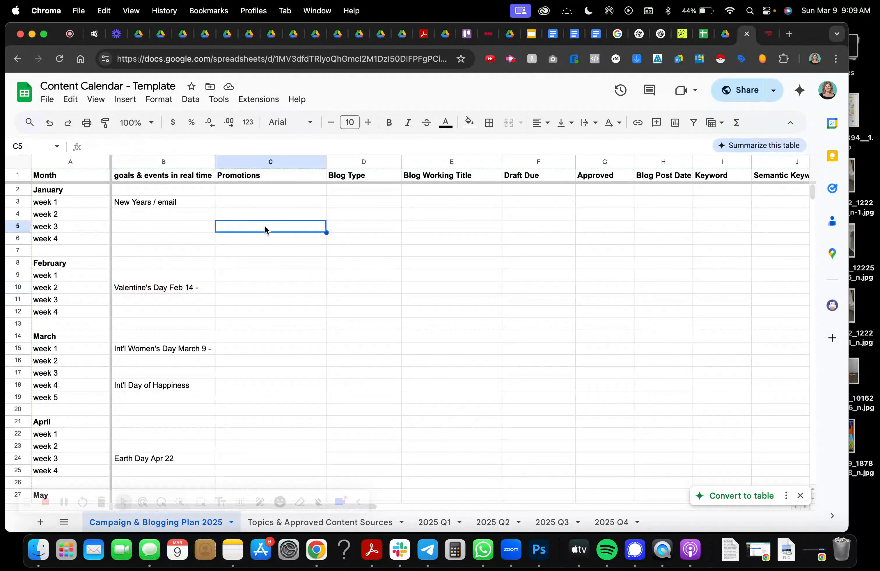
Enter "Valentines day promo" in the Promotions column for January week 3.
text(Valentin)
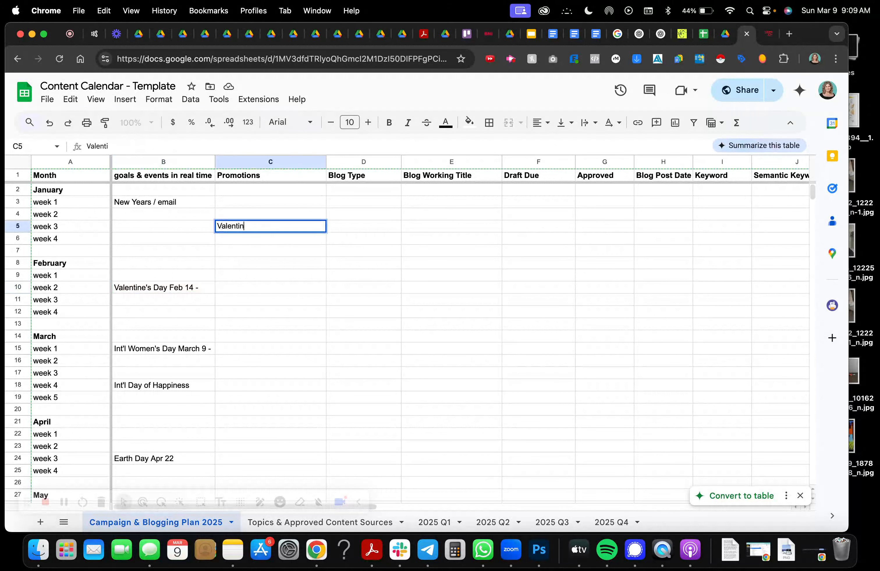
text(es day promo)
key(Return)
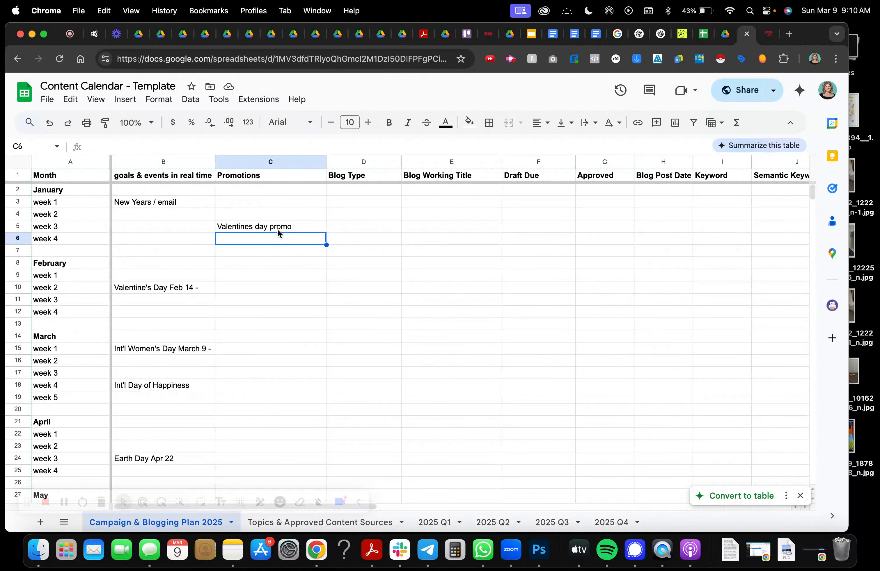
click(296, 227)
double_click(297, 225)
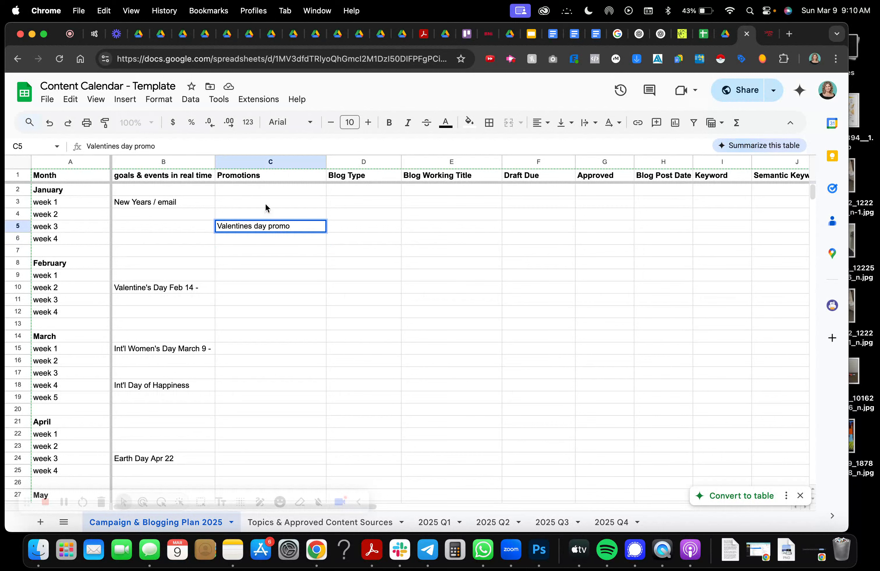
click(279, 243)
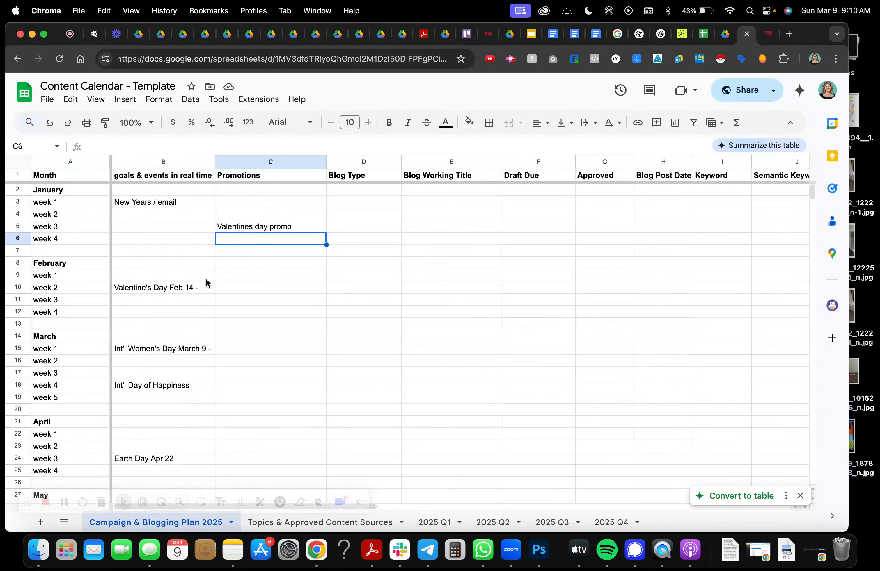
Copy the Int'l Women's Day March 9 event into March week 1's Promotions cell and remove the trailing dash from the copy.
scroll(208, 384, down, 1)
double_click(181, 342)
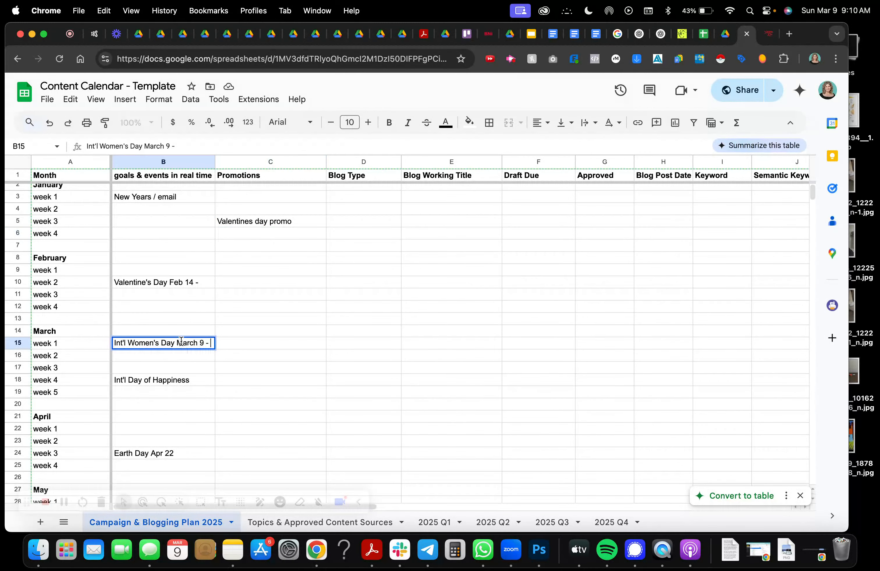
click(257, 348)
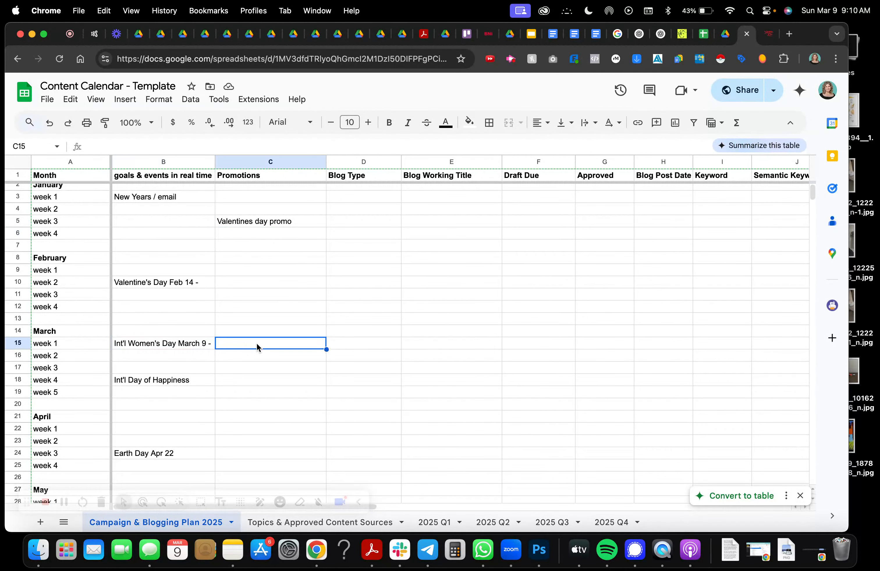
key(super+v)
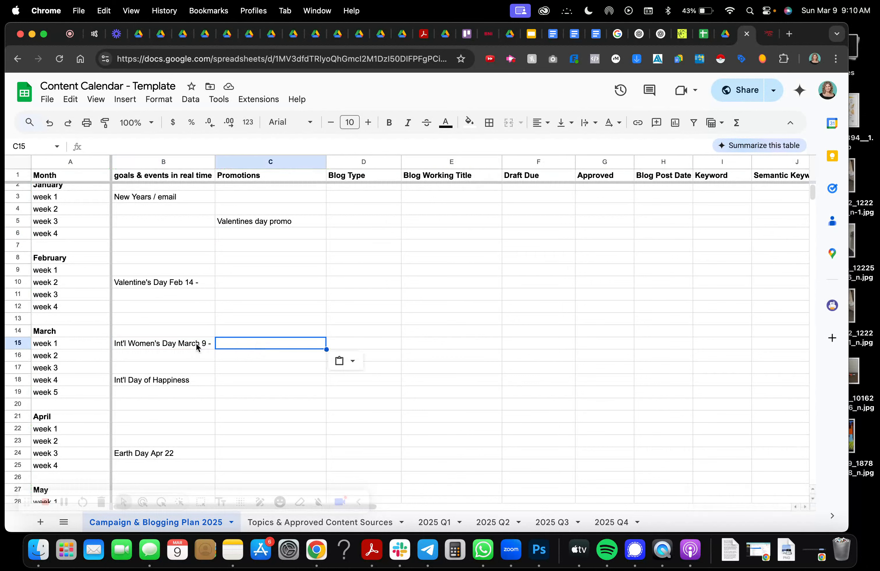
click(161, 349)
key(super+c)
click(221, 346)
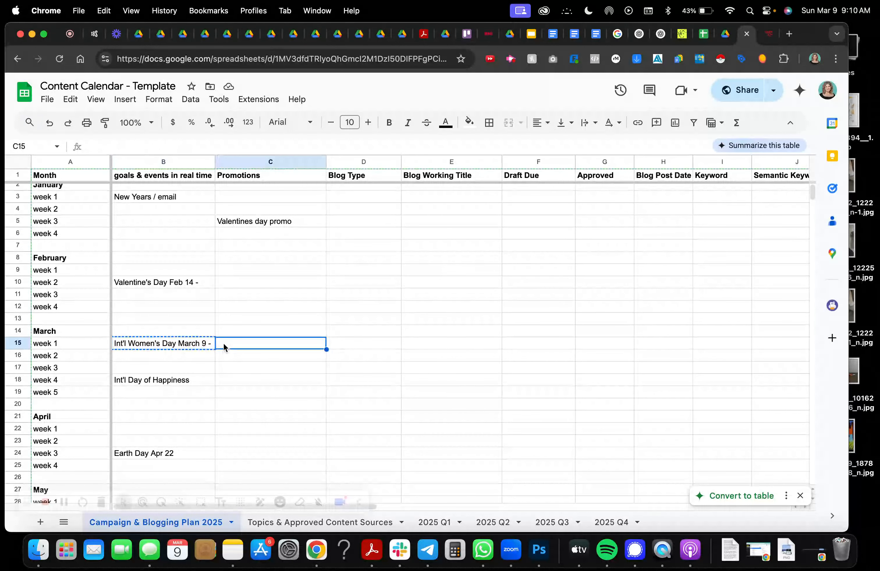
key(super+v)
double_click(320, 345)
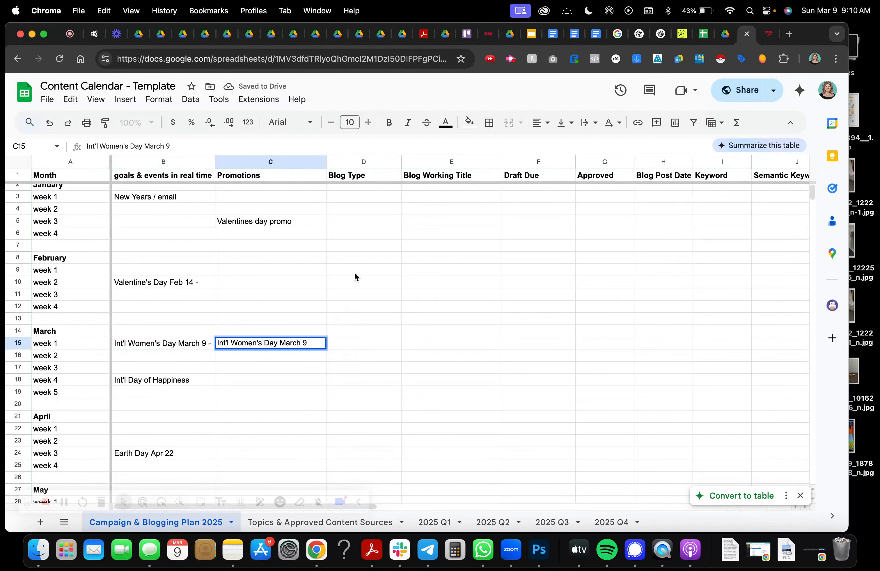
Set the Blog Type for March week 1 to "Blog listicle".
click(355, 347)
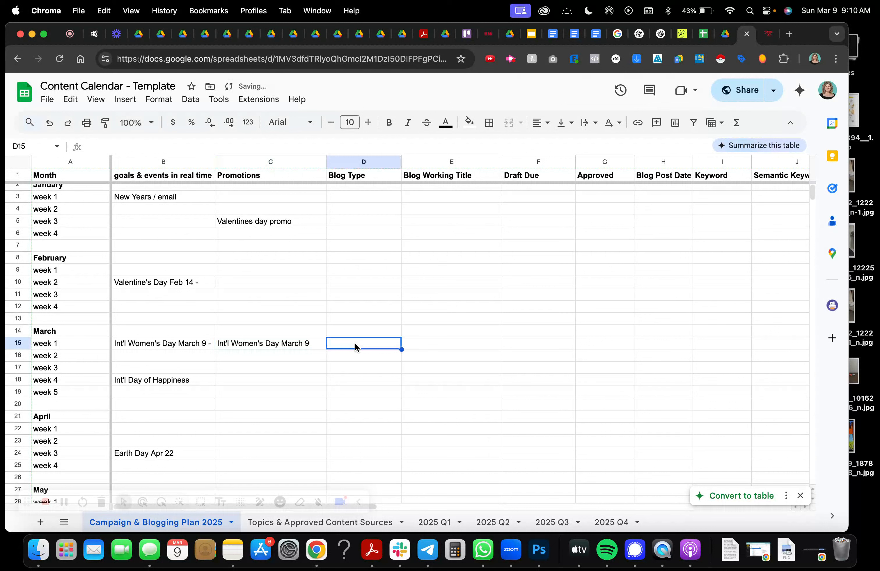
text(Blog listicle)
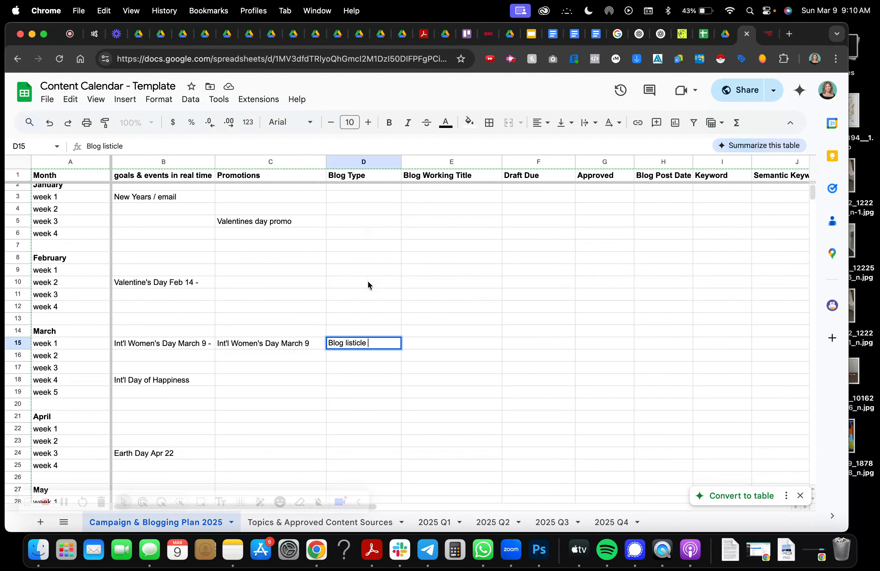
click(414, 344)
click(373, 344)
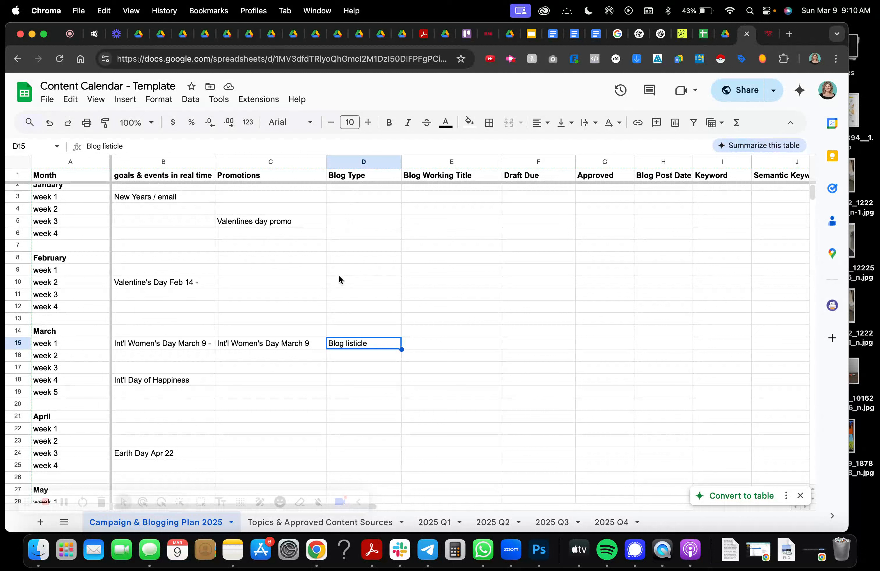
Enter "Reading list for Women CEOs" as March week 1's Blog Working Title and widen that column to fit the text.
click(419, 344)
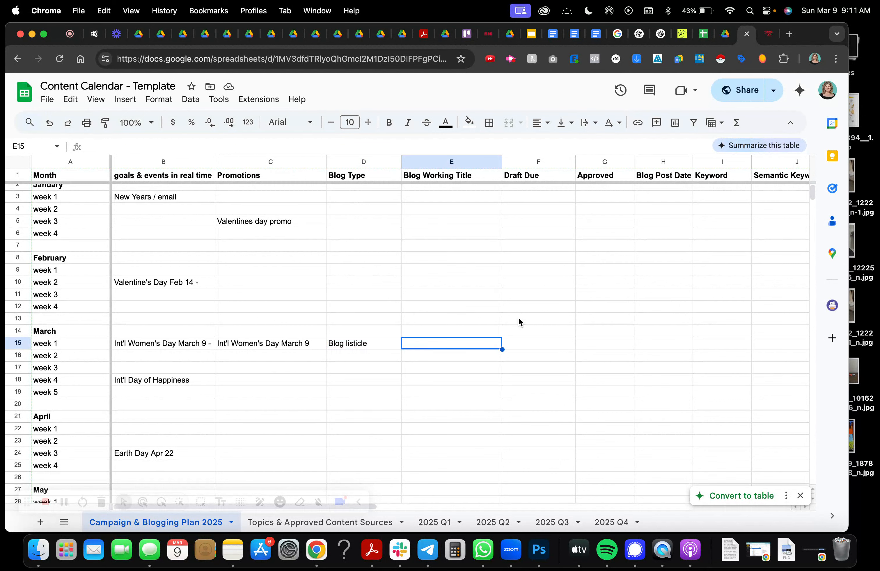
text(REad)
key(BackSpace)
key(BackSpace)
key(BackSpace)
text(eadin)
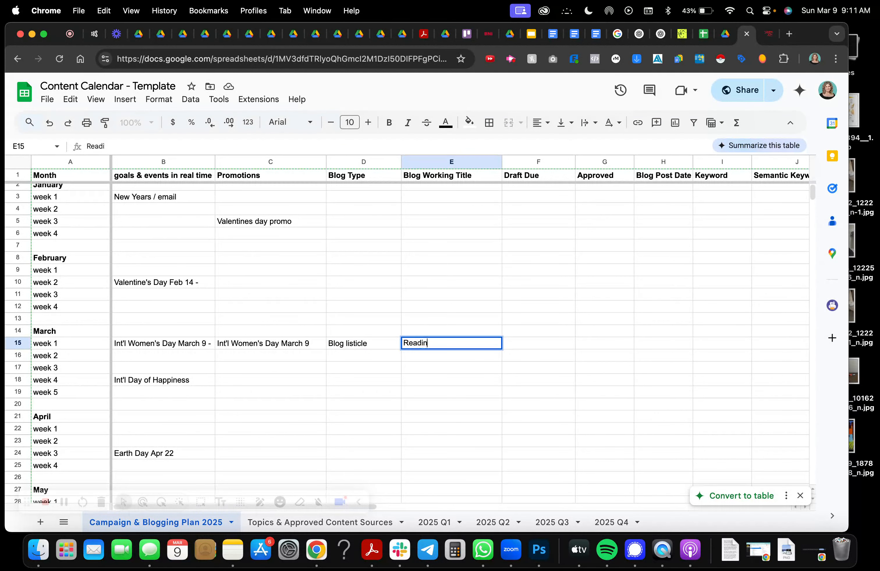
text(g list for Women COS)
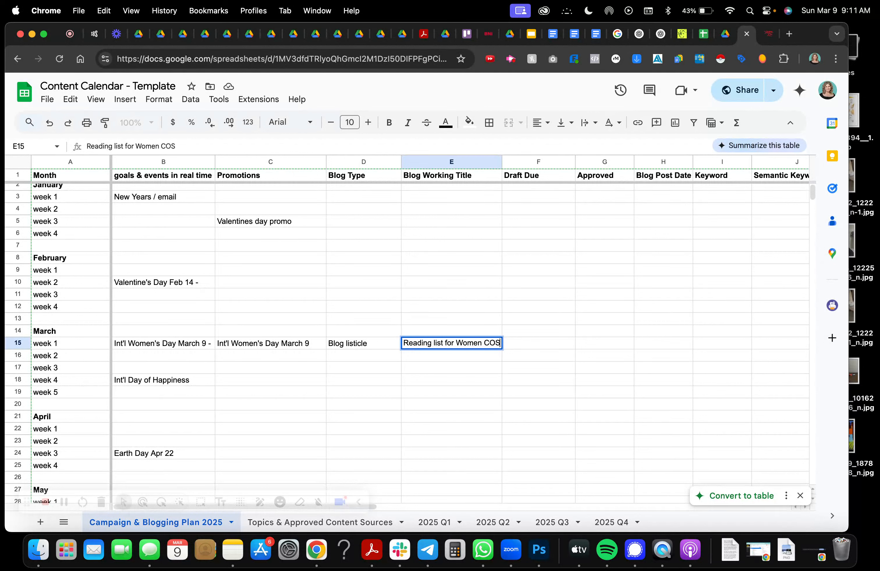
key(BackSpace)
text(S)
key(BackSpace)
key(BackSpace)
text(EOs)
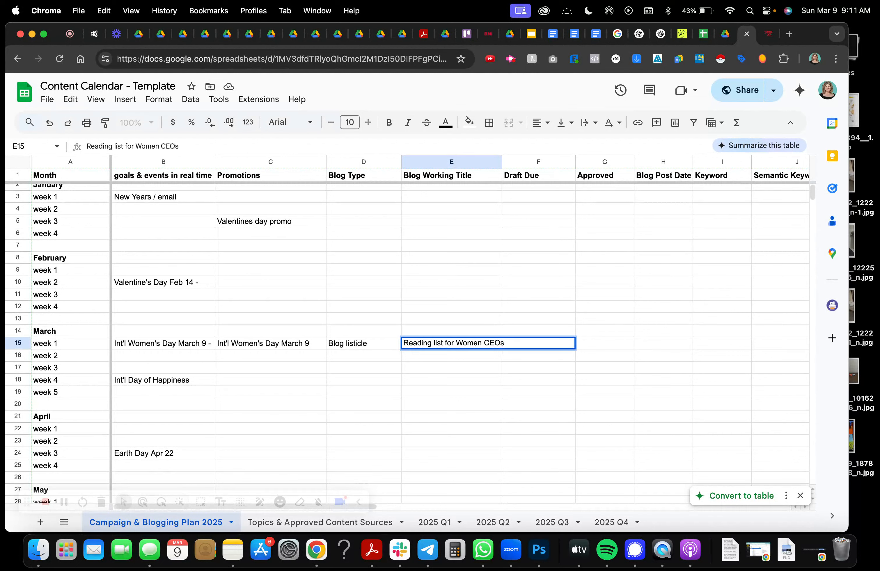
key(Return)
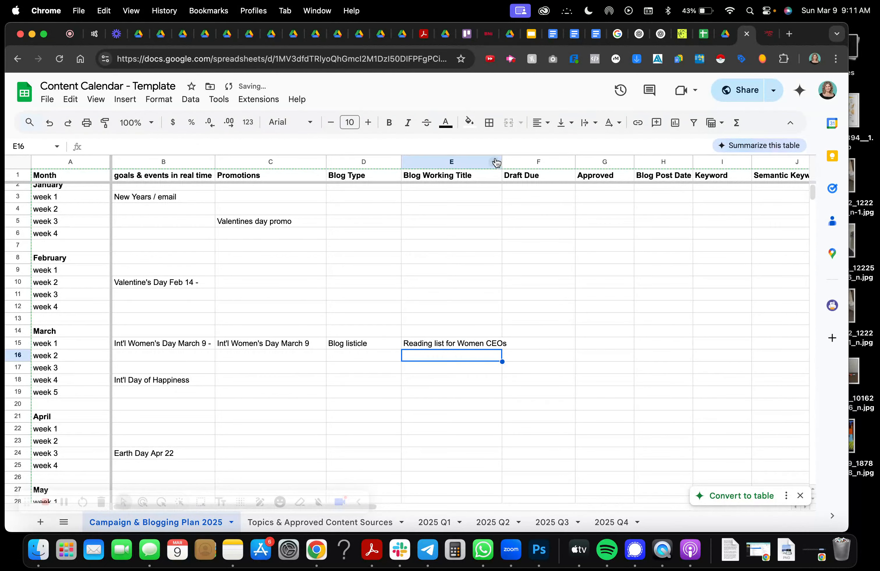
drag(502, 162, 526, 161)
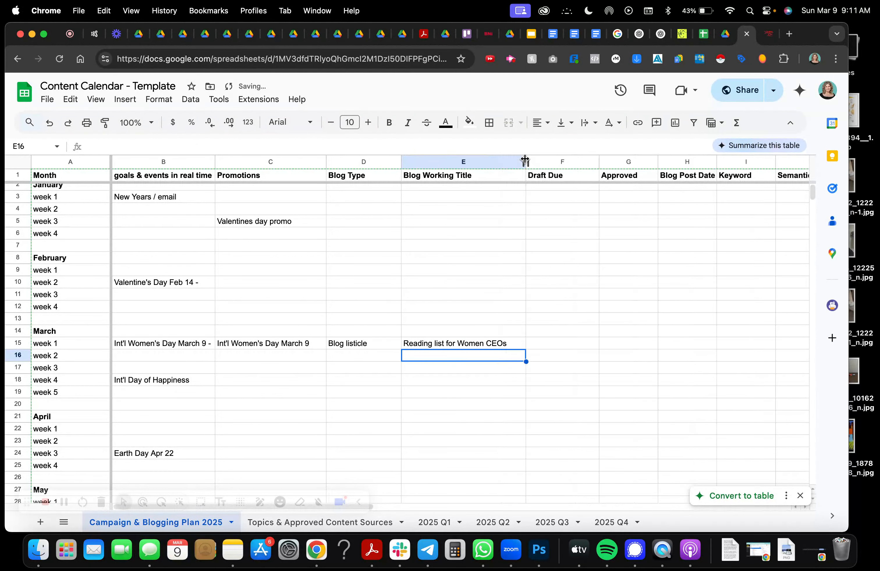
Fill in March week 1's schedule with Draft Due "Feb 20th", Approved "yes" and Blog Post Date "March 8".
click(553, 351)
click(552, 345)
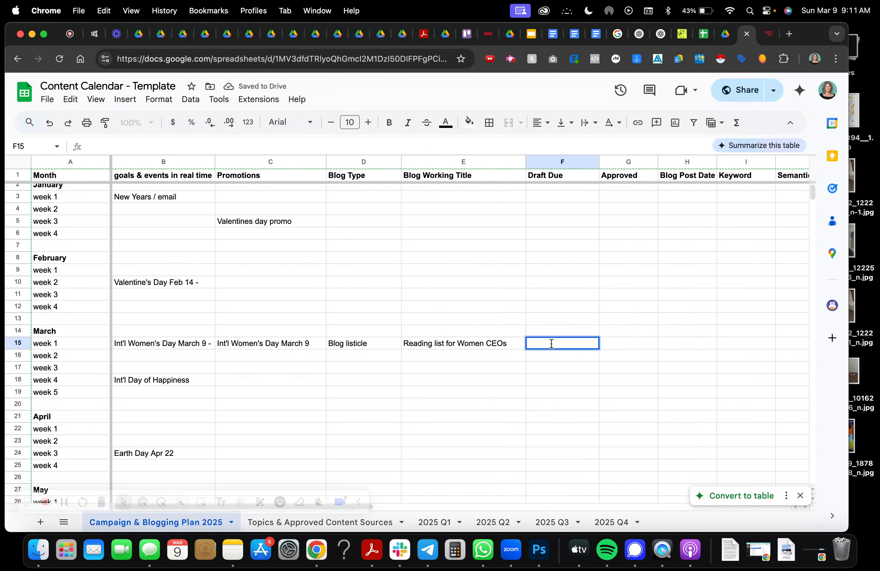
text(Feb 20th)
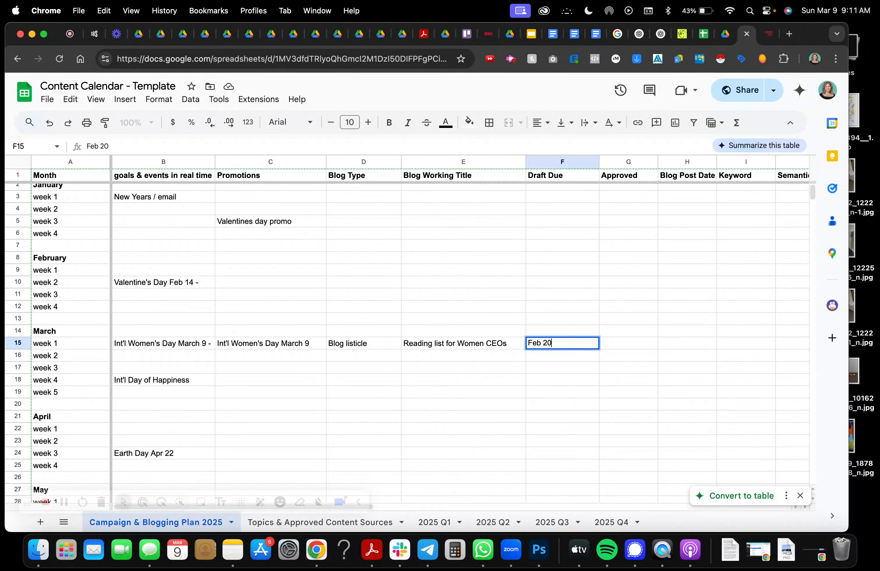
click(618, 348)
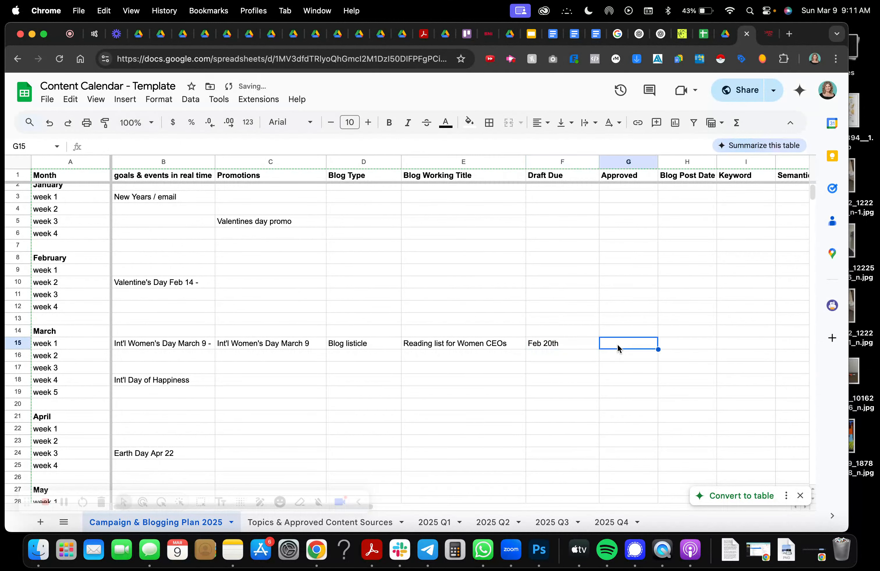
text(yes)
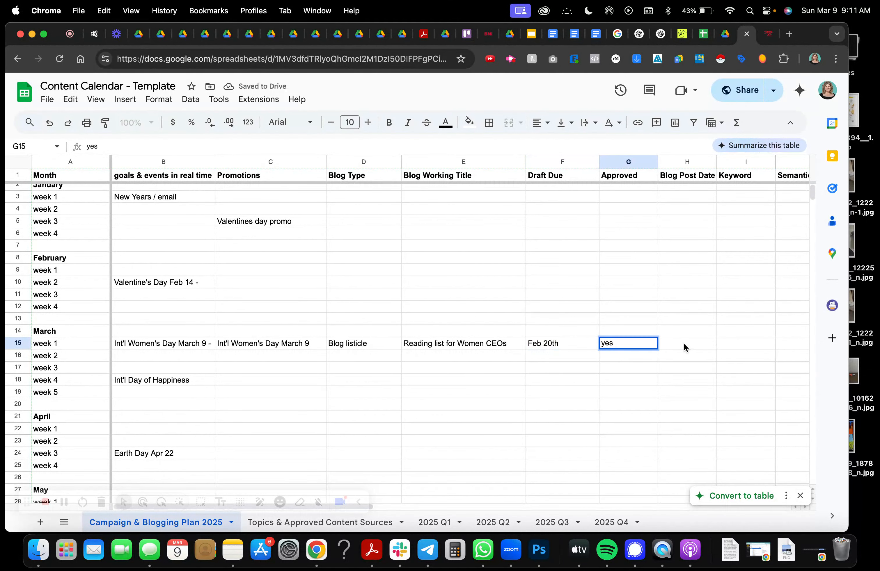
click(676, 348)
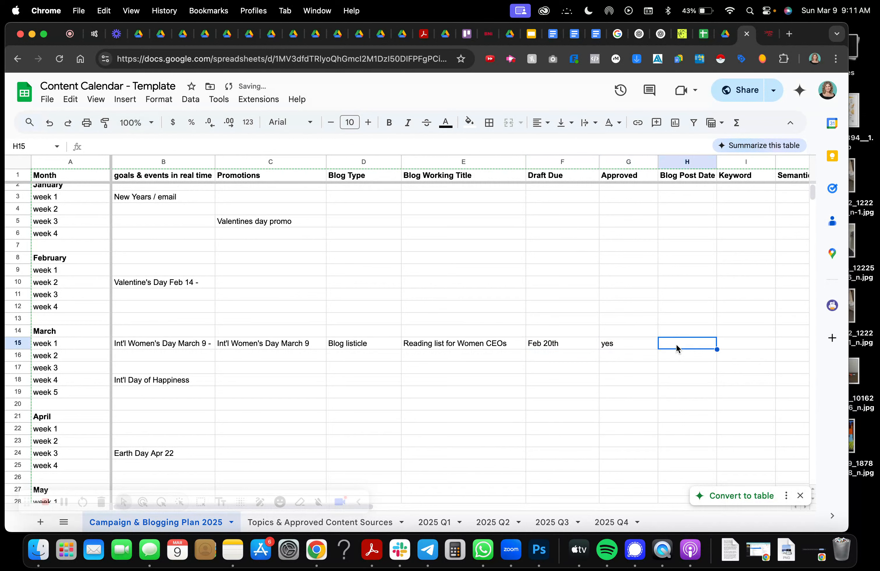
text(March 8)
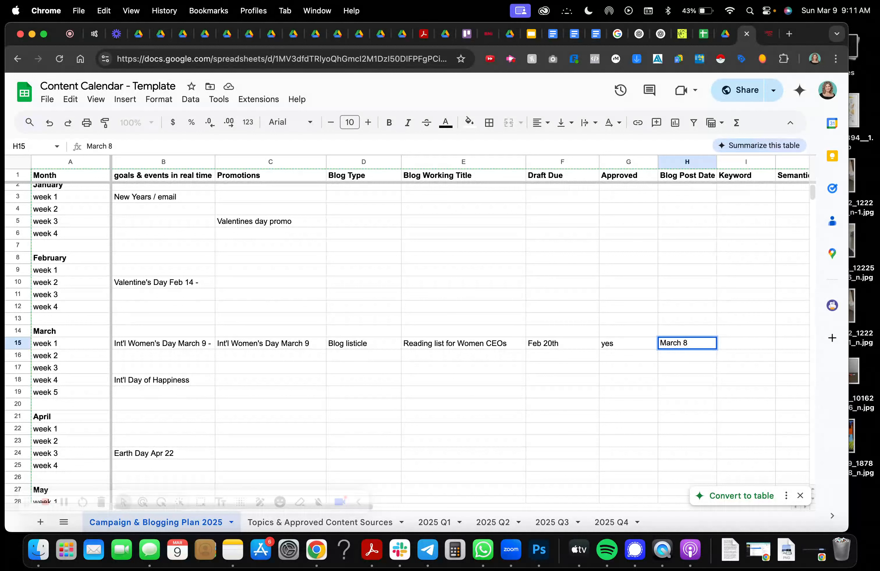
key(Return)
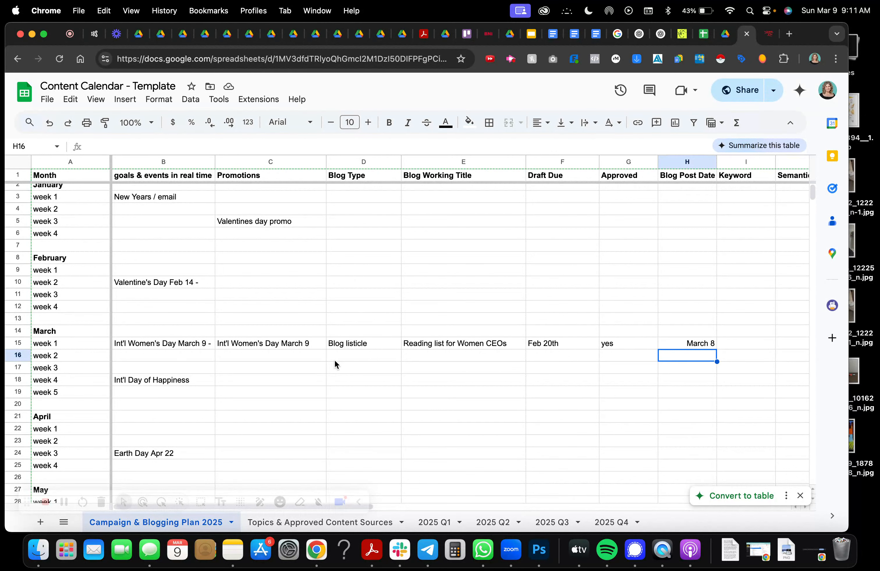
Enter "blog" as the Blog Type for March week 4 and for April weeks 2 and 4.
click(336, 376)
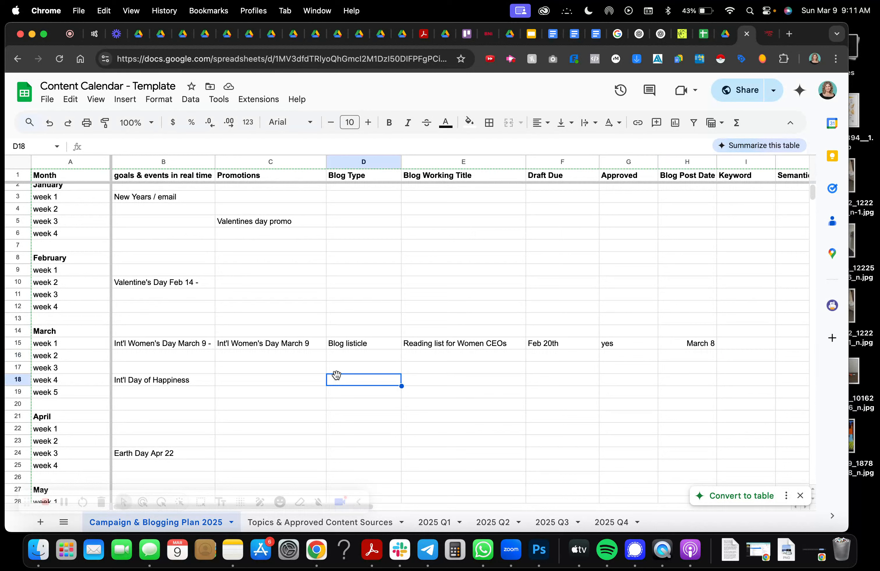
text(blog)
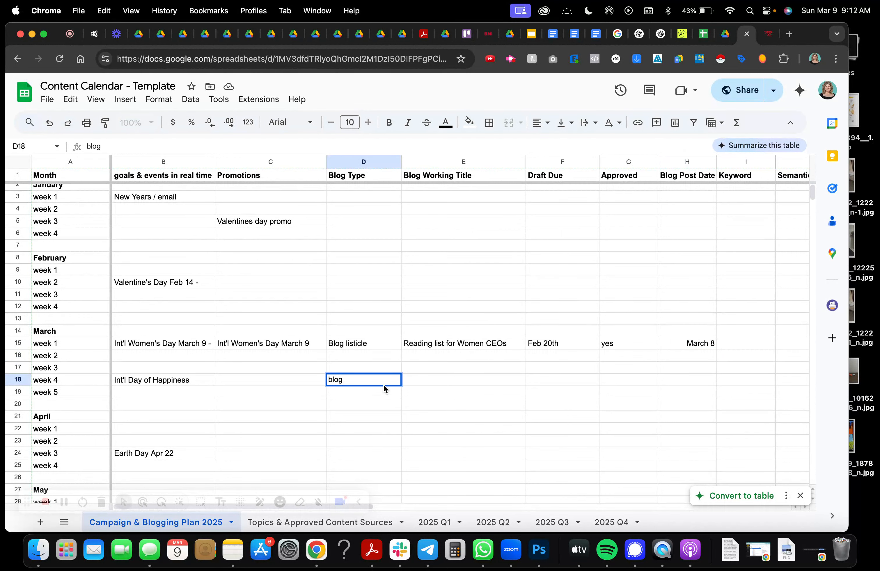
key(Return)
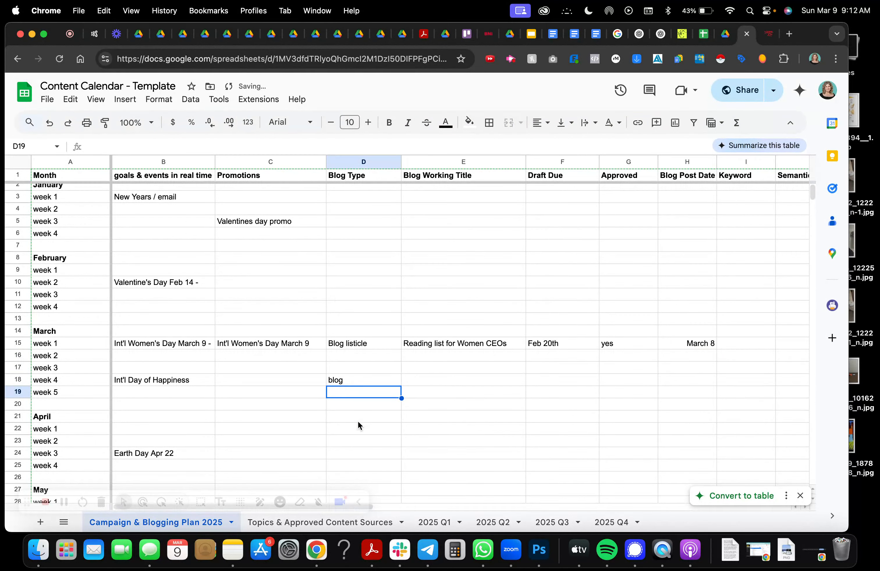
scroll(358, 421, down, 4)
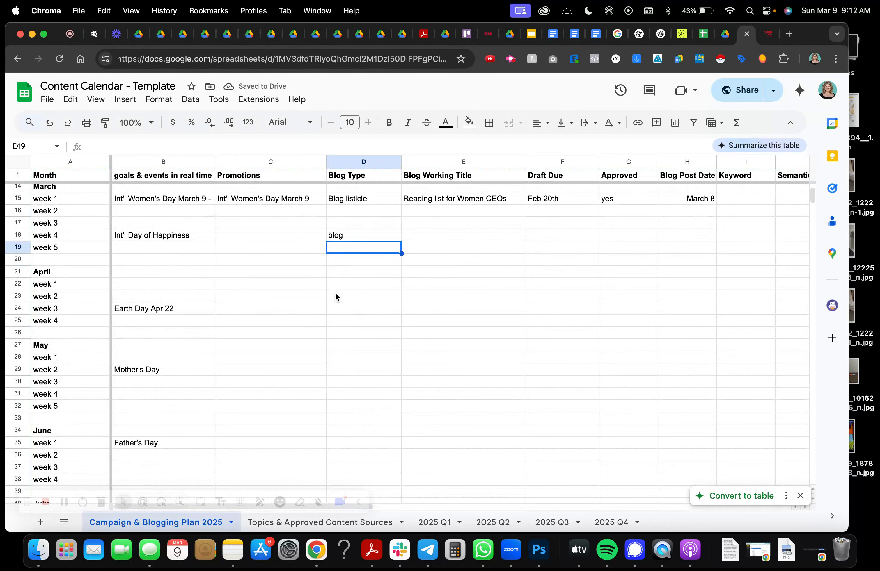
click(335, 293)
text(blog)
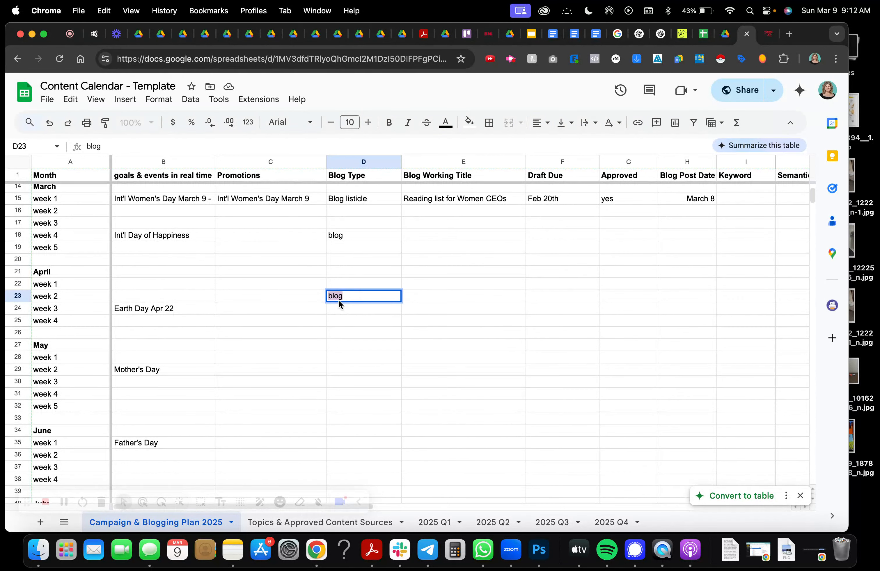
click(340, 324)
text(blog)
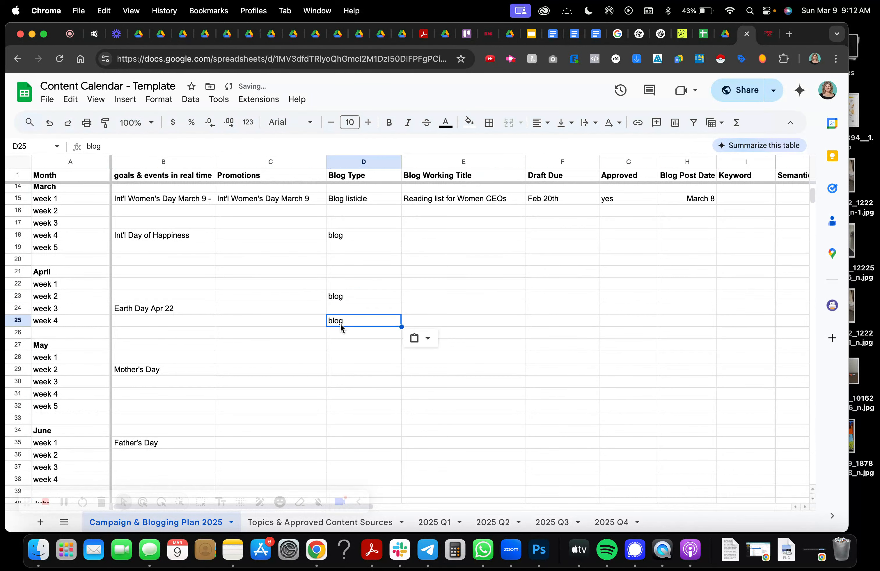
Enter "blog" as the Blog Type for May weeks 2 and 4 and for June week 1.
click(335, 368)
text(blog)
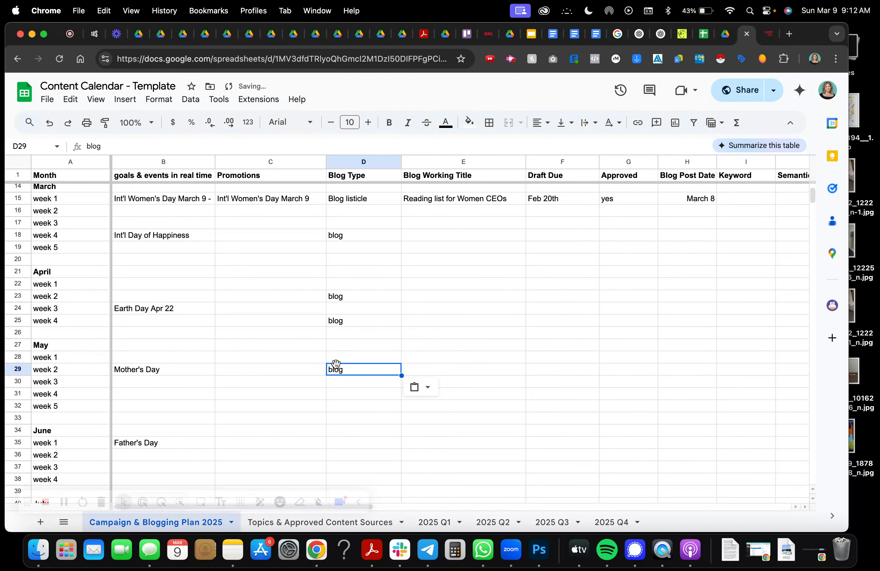
click(341, 405)
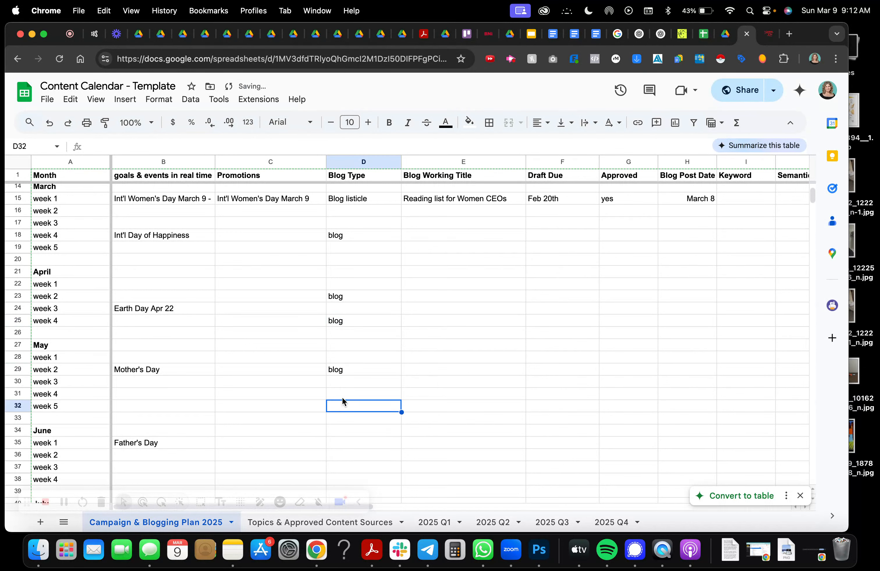
click(343, 395)
text(blog)
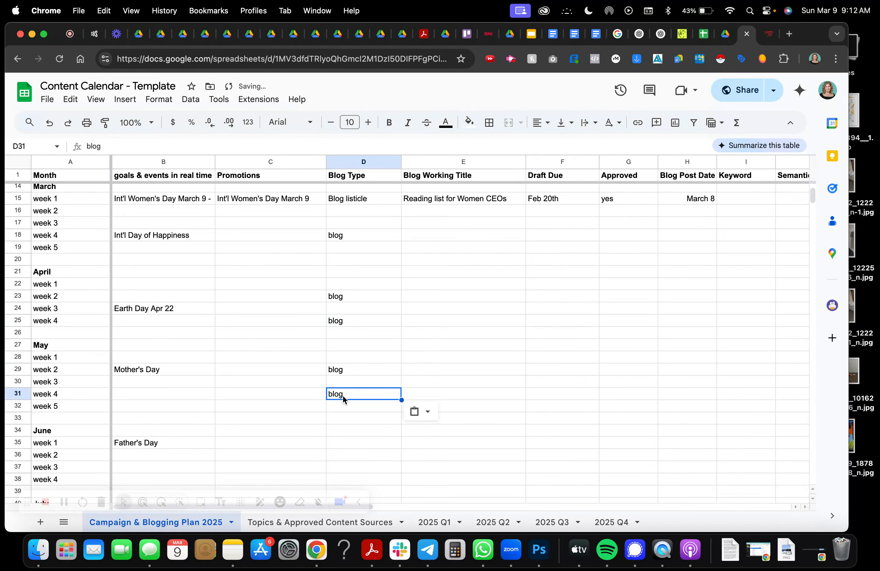
click(342, 441)
text(blog)
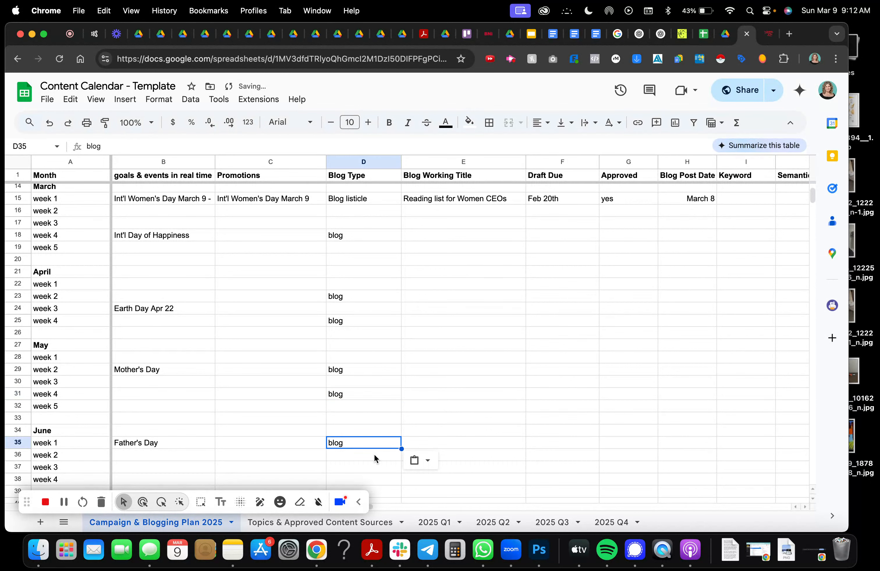
Enter "blog" as the Blog Type for June week 4 and for July weeks 2 and 4.
scroll(376, 366, down, 5)
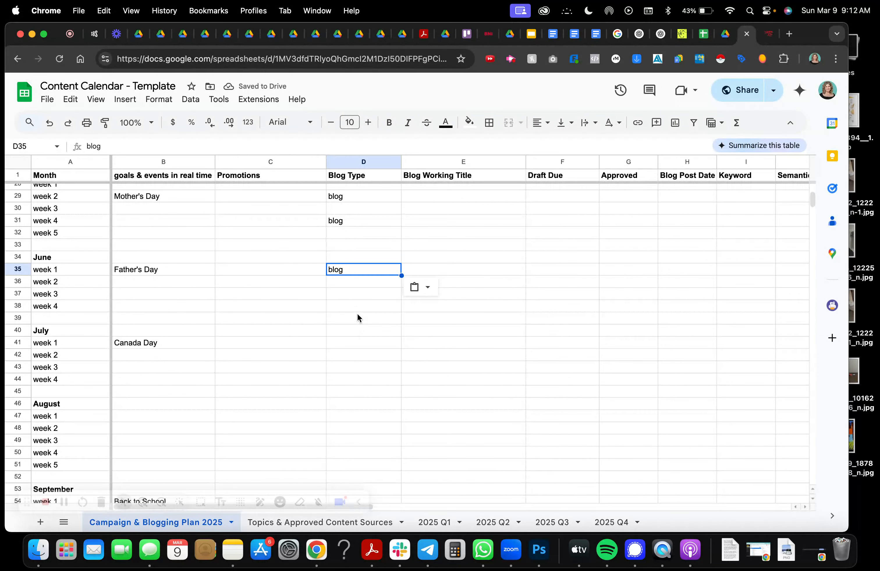
click(346, 310)
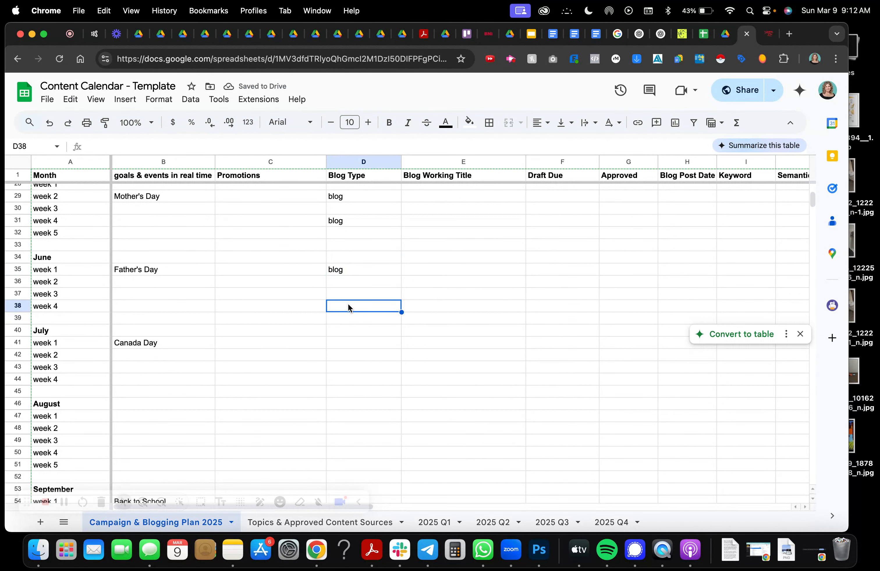
text(blog)
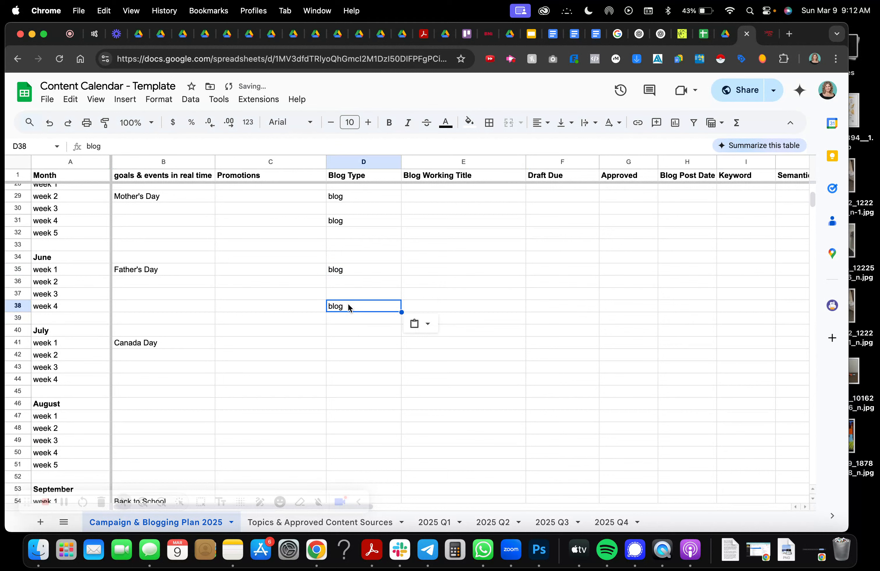
click(342, 354)
text(blog)
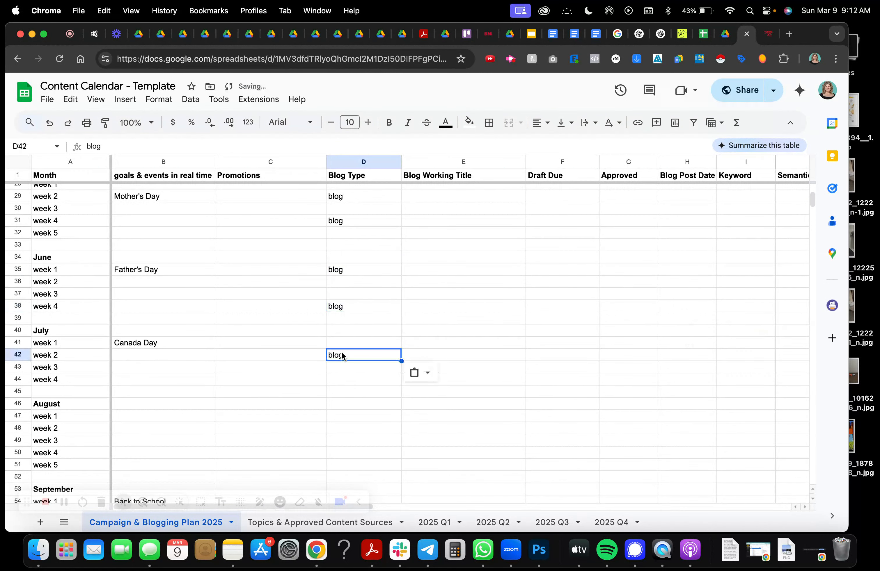
click(338, 379)
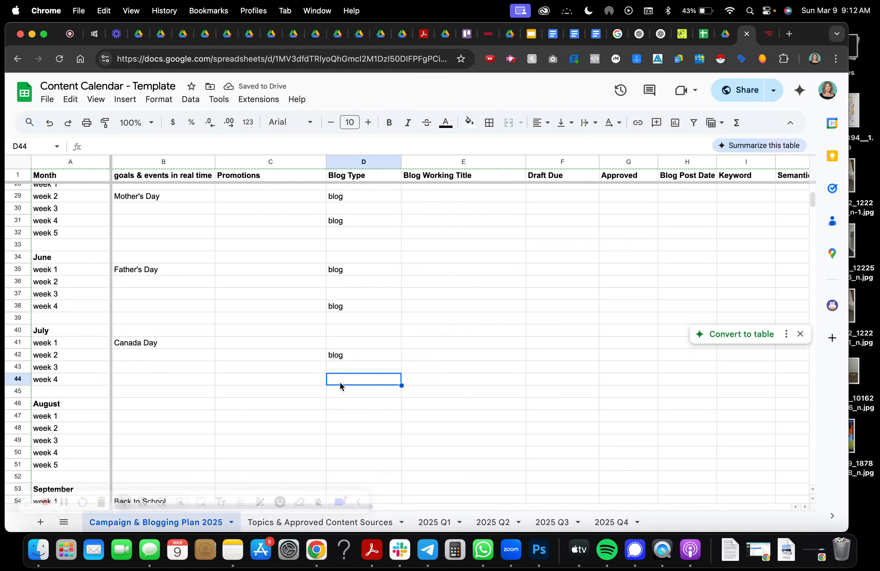
text(blog)
click(463, 344)
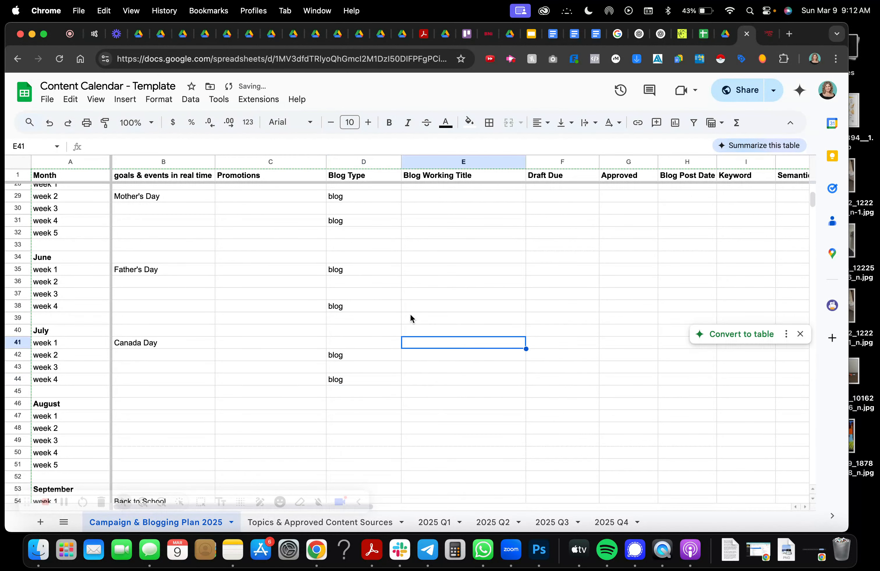
scroll(357, 343, up, 3)
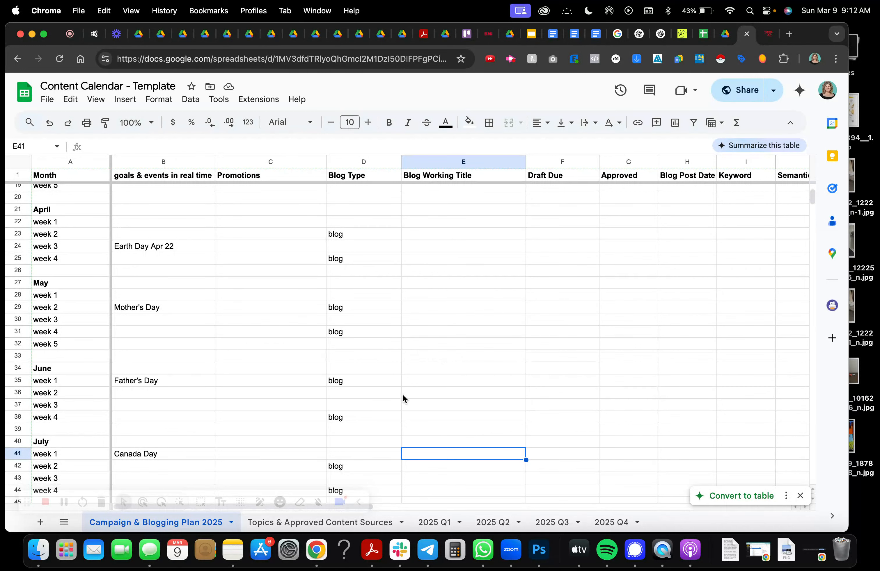
scroll(442, 327, up, 10)
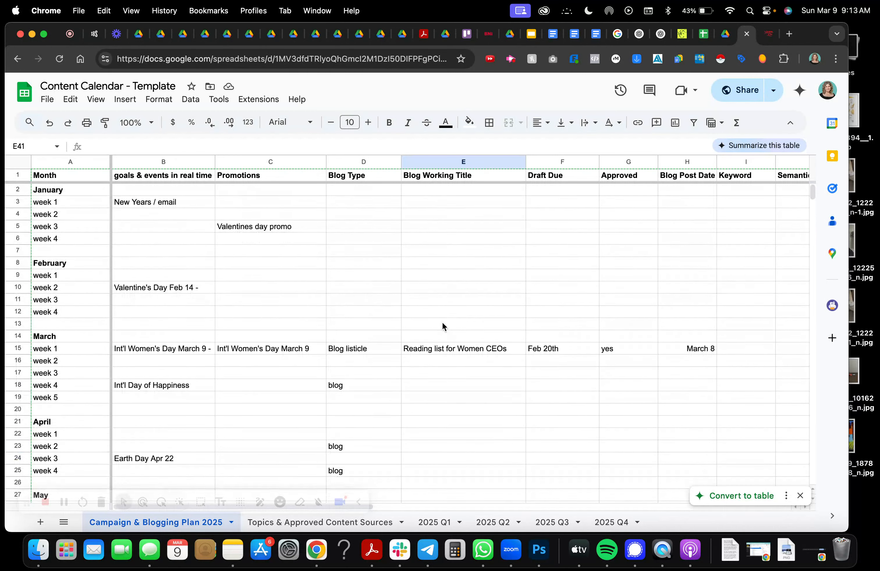
scroll(435, 433, down, 5)
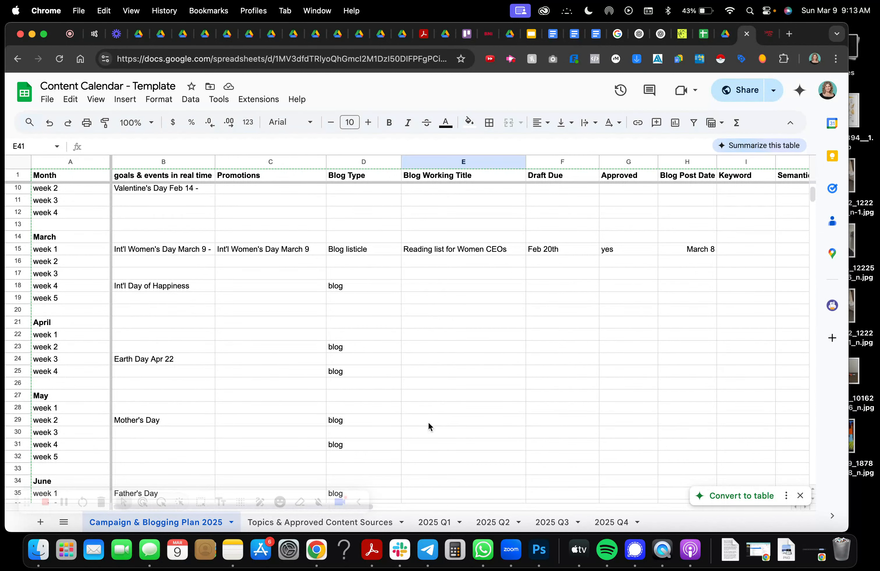
scroll(434, 361, down, 3)
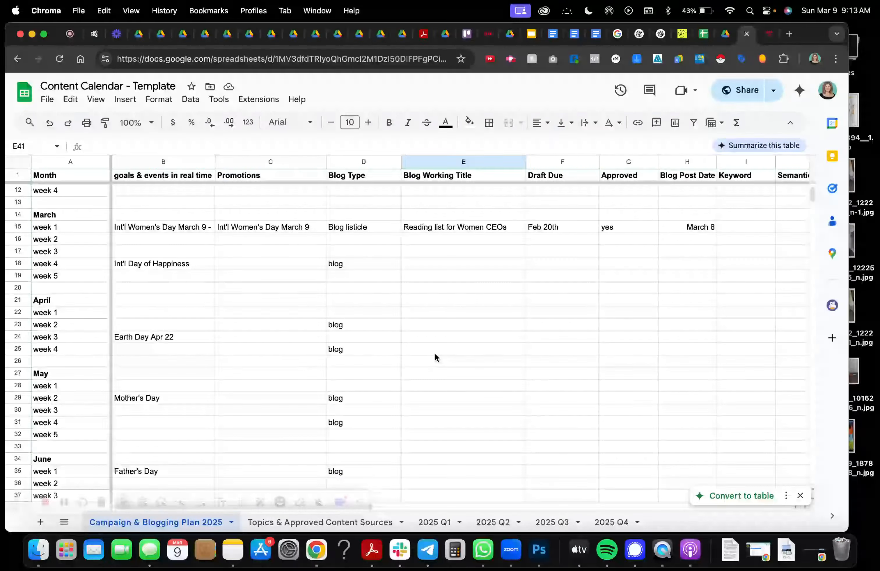
scroll(434, 358, up, 8)
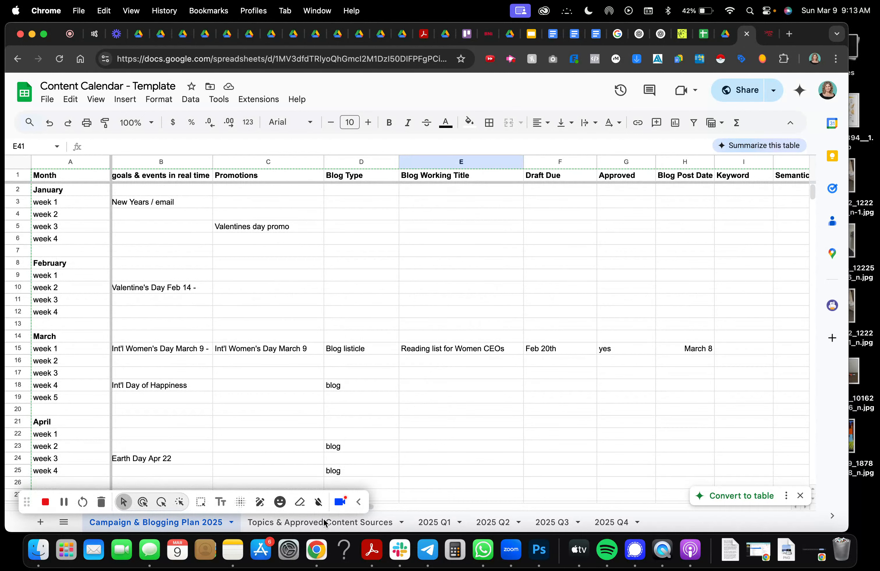
Enter "listicle" as the heading in cell A1 of the Topics & Approved Content Sources sheet.
click(358, 502)
click(343, 522)
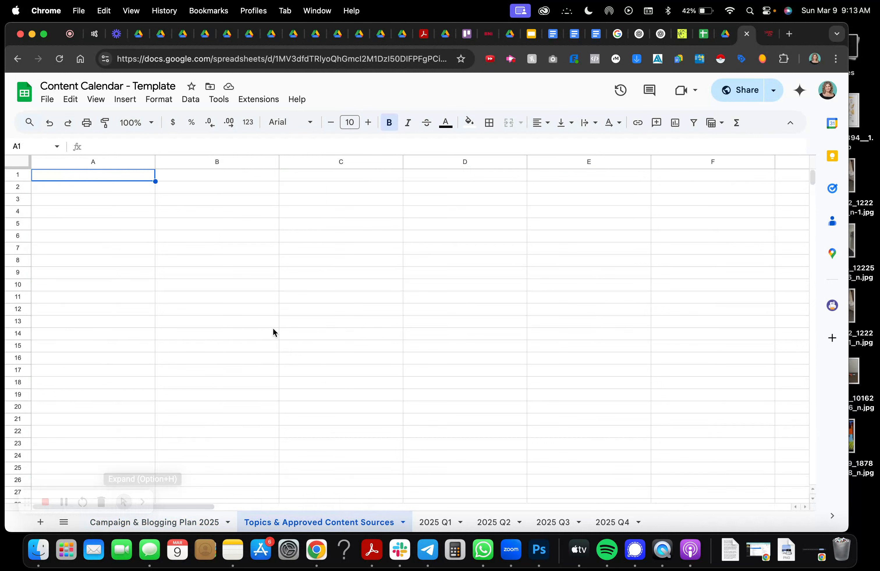
click(123, 179)
text(lic)
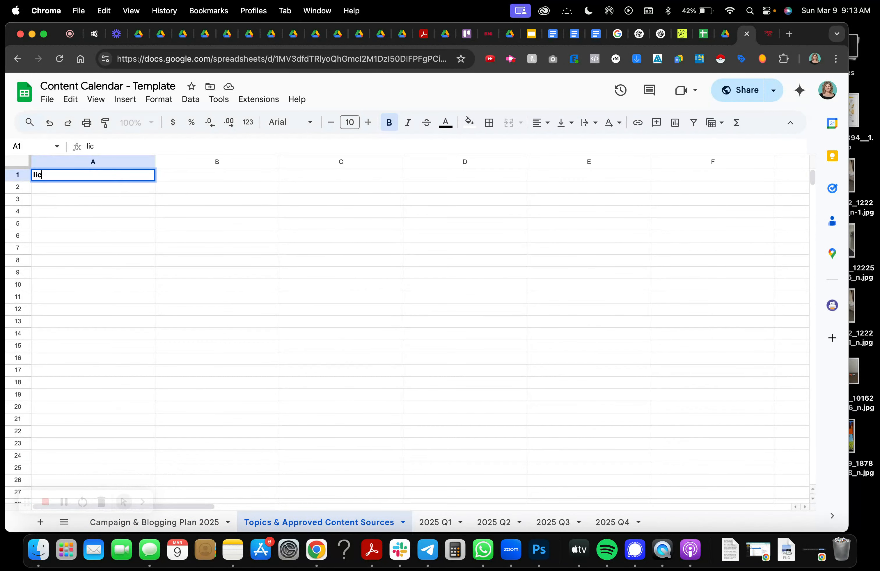
text(ticle)
List "best books for CEOs" in A3 and "best co-working spaces in Vancouver" in A4 under the listicle heading.
click(84, 200)
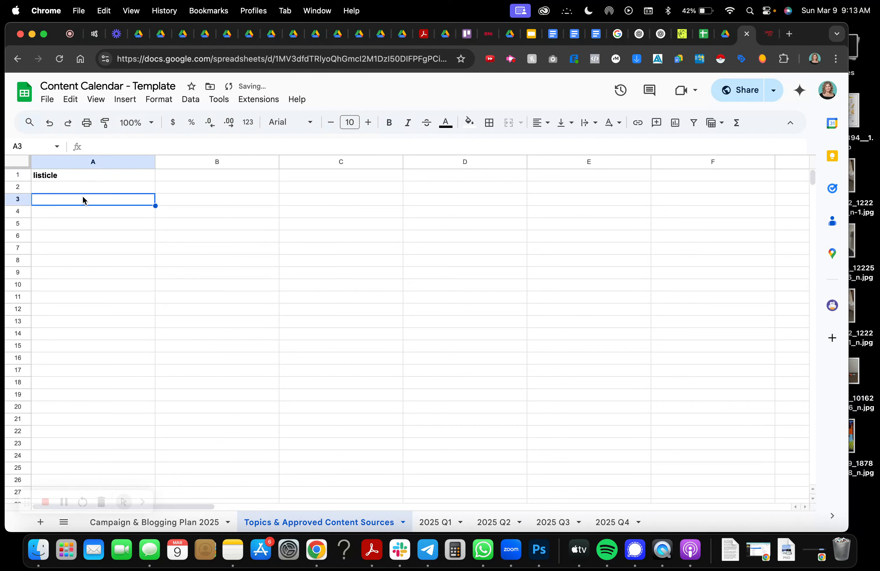
text(be)
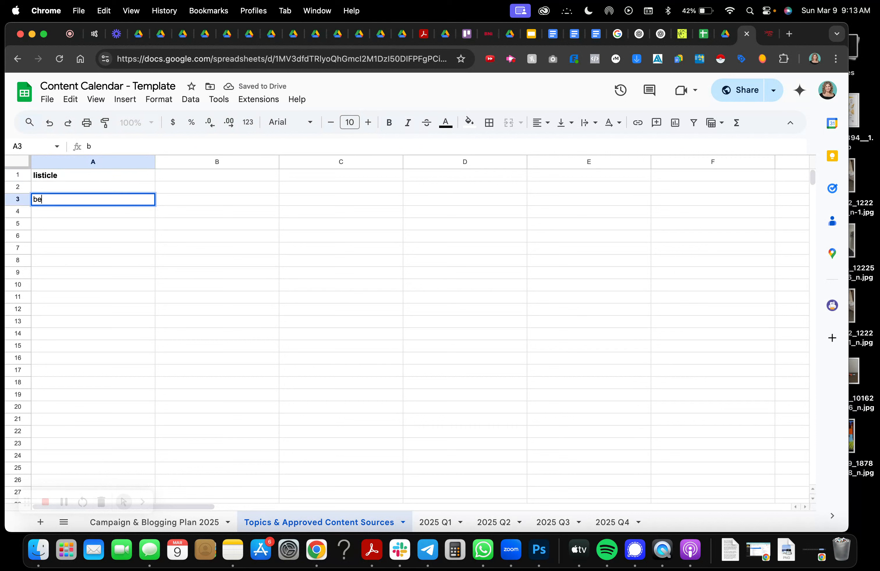
text(st books for )
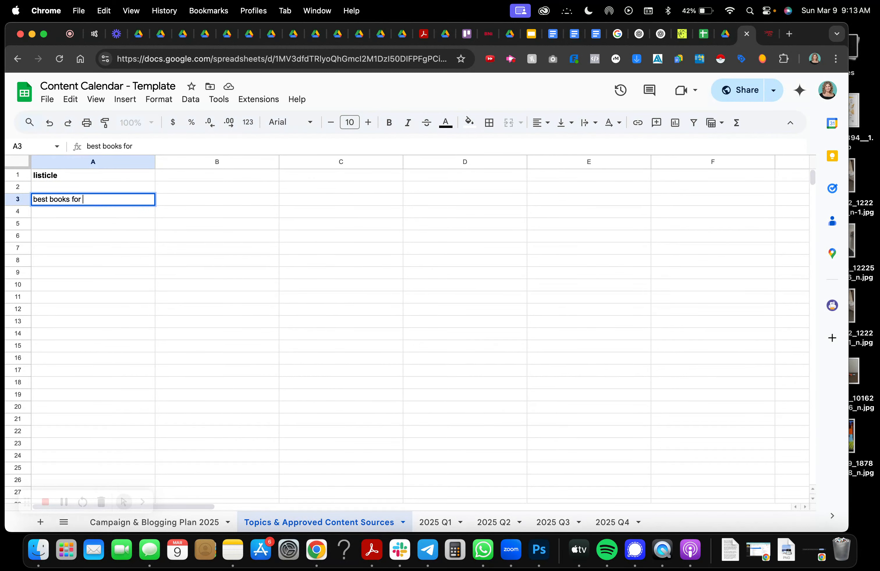
text(CEOs)
click(78, 216)
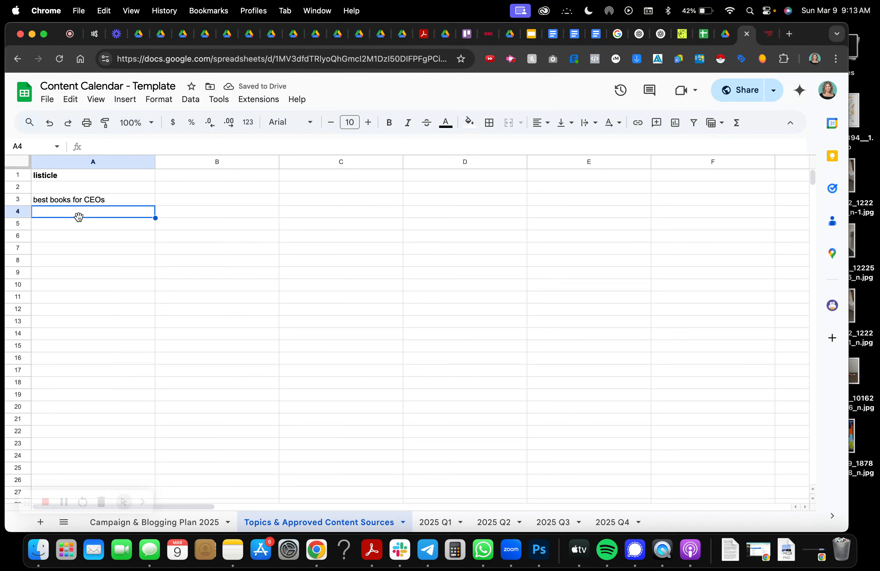
text(best)
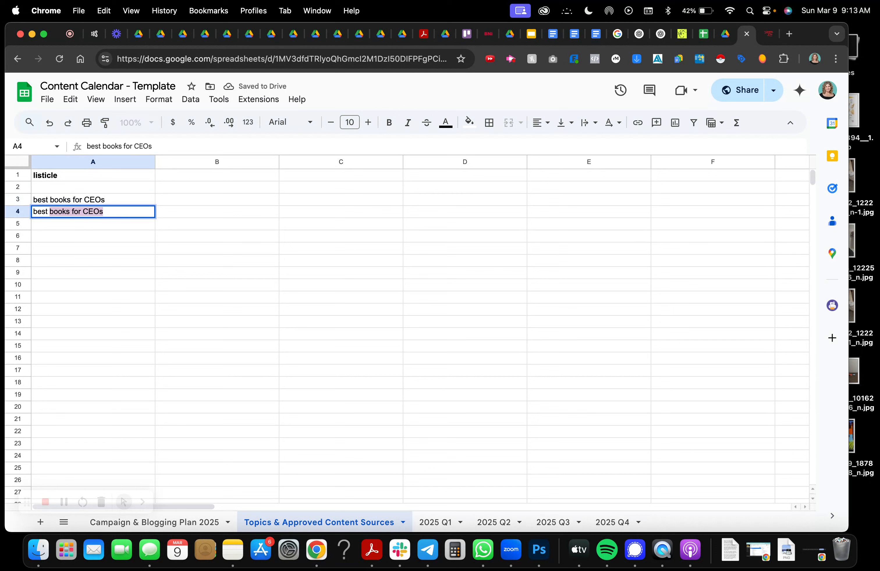
text( co-working)
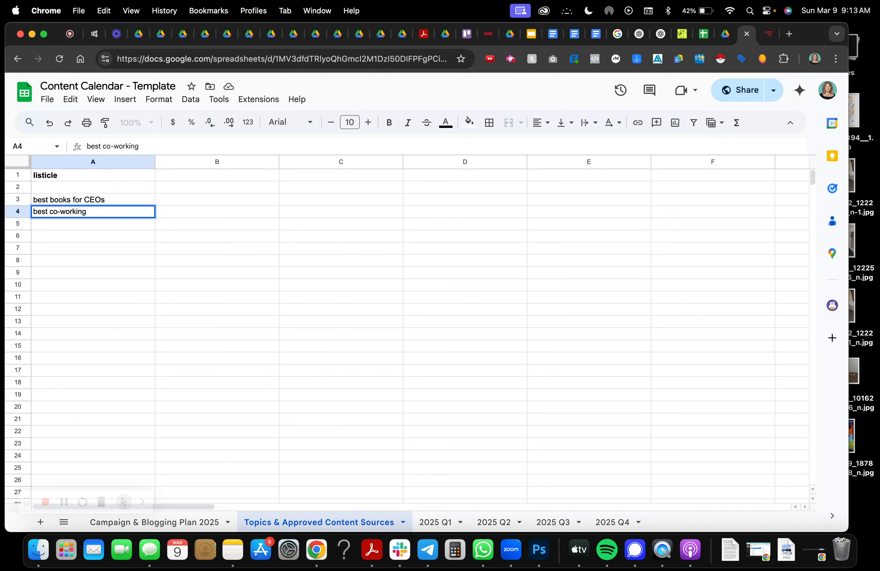
text( spaces in Vancouver)
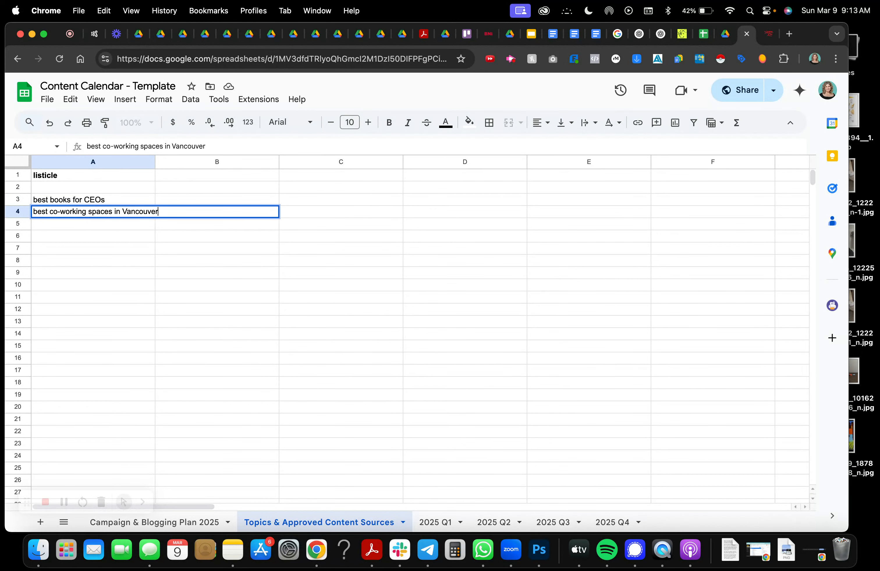
Add "best co-working spaces in New West" in A5 as another listicle topic.
click(55, 227)
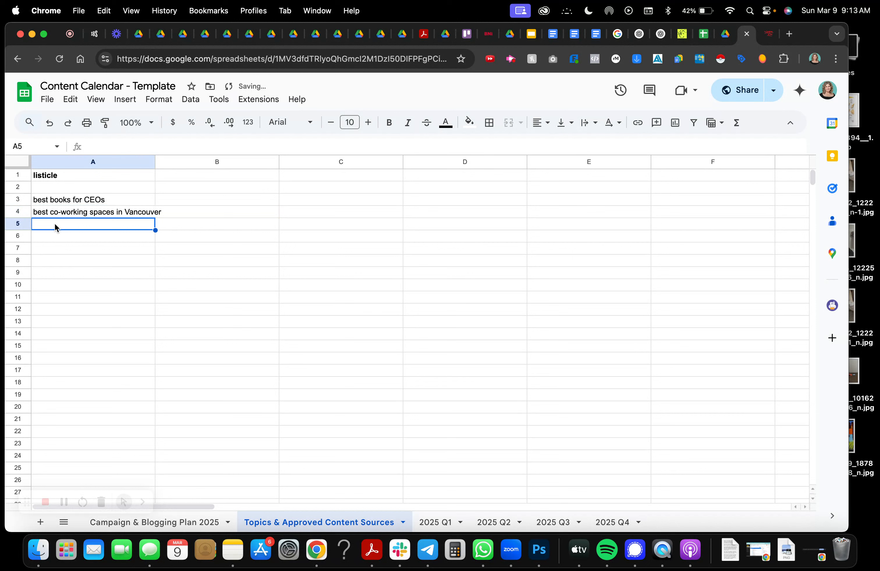
text(best co)
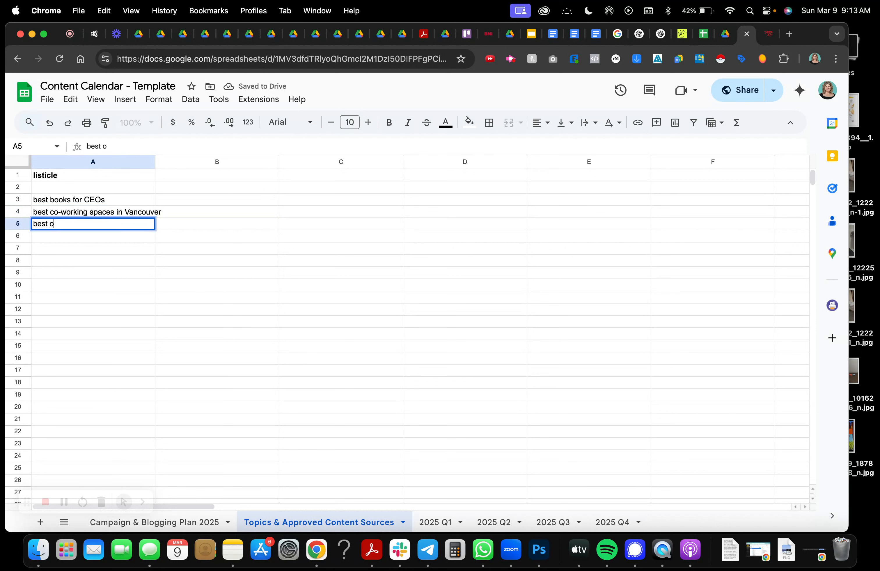
text(-)
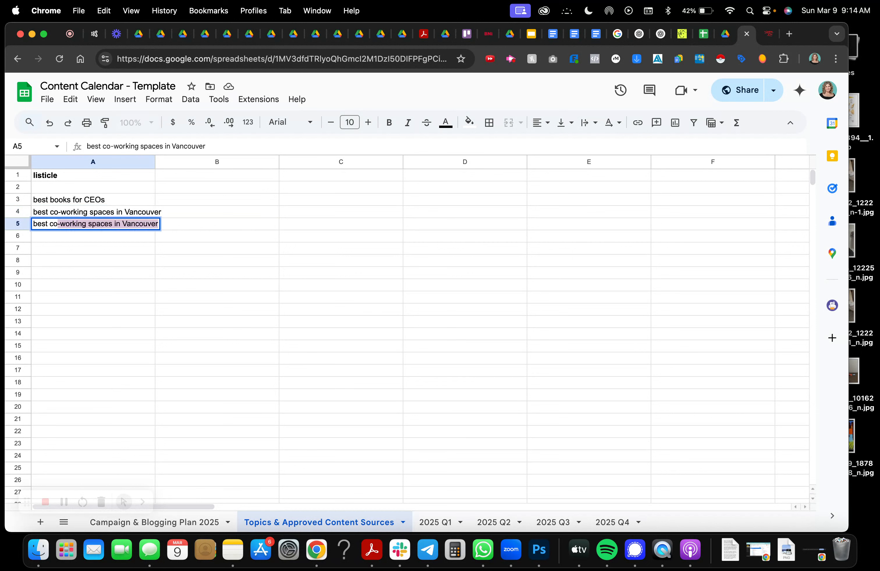
text(w)
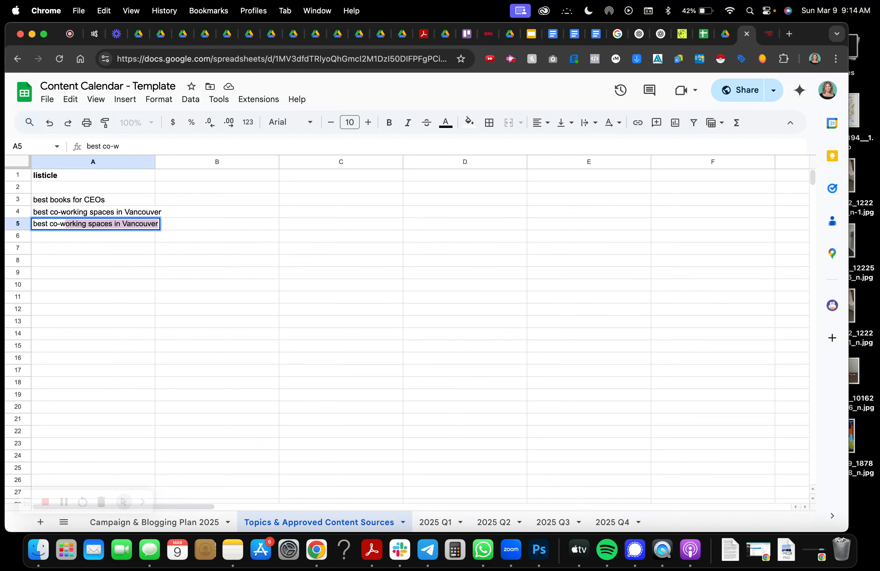
text(orking spaces )
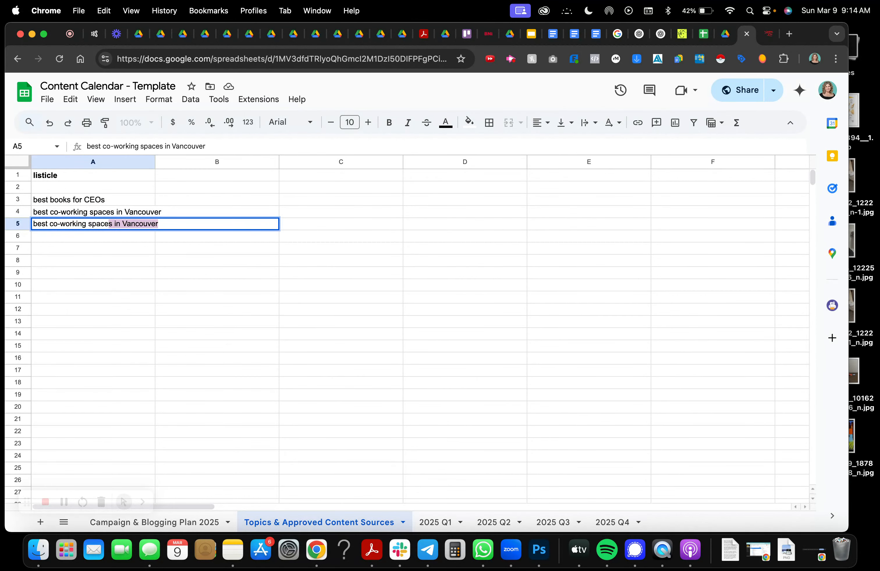
text(in New West)
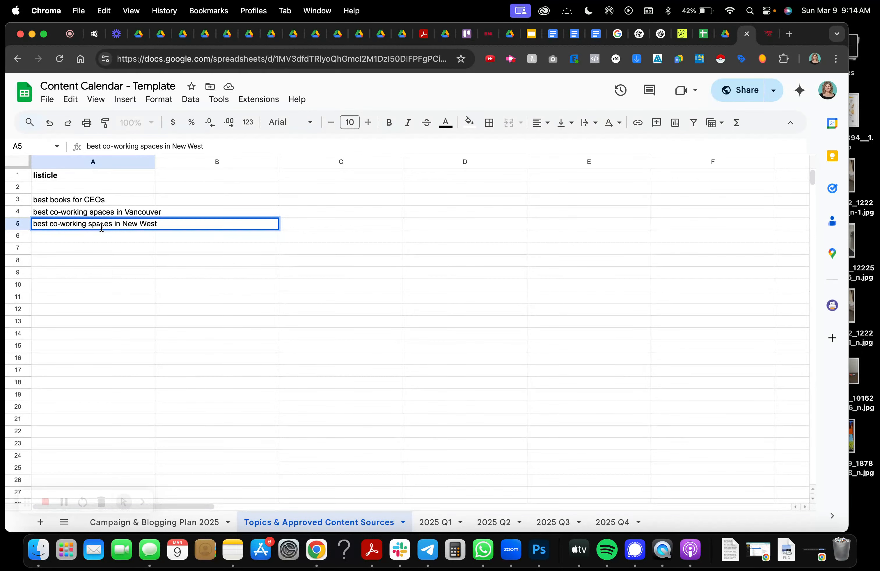
click(96, 239)
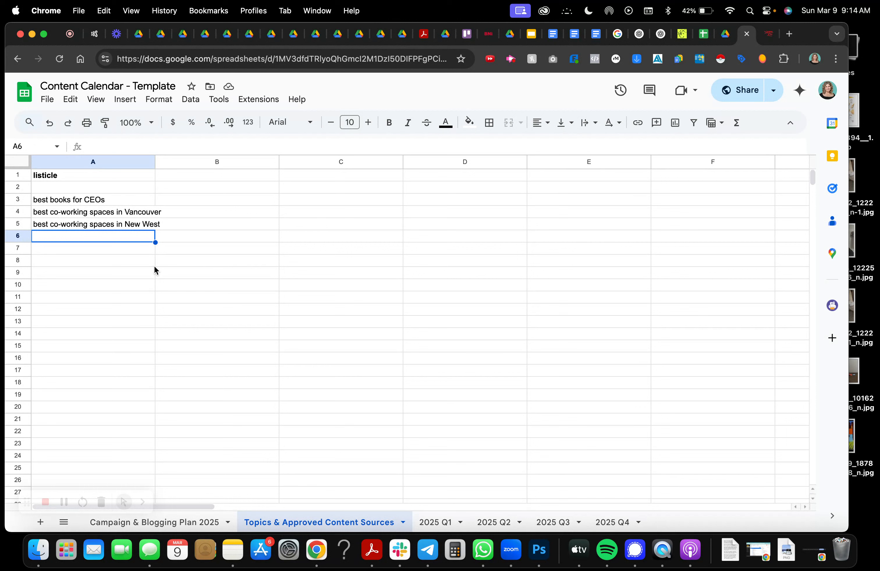
Enter "educational - social media" as the second column's heading in B1.
click(198, 176)
text(educational)
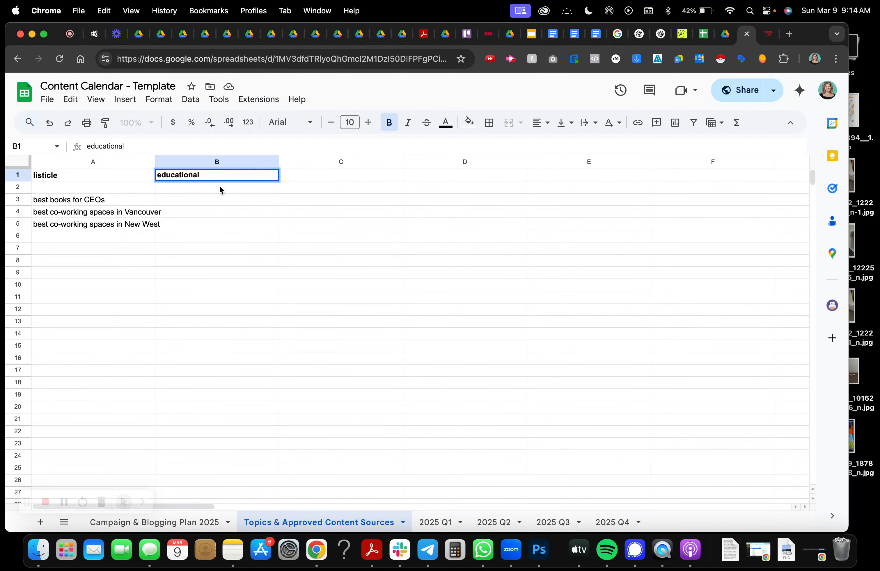
key(Return)
double_click(218, 171)
text(- social media)
Enter "educational - websites" as the third column's heading in C1.
click(333, 176)
text(e)
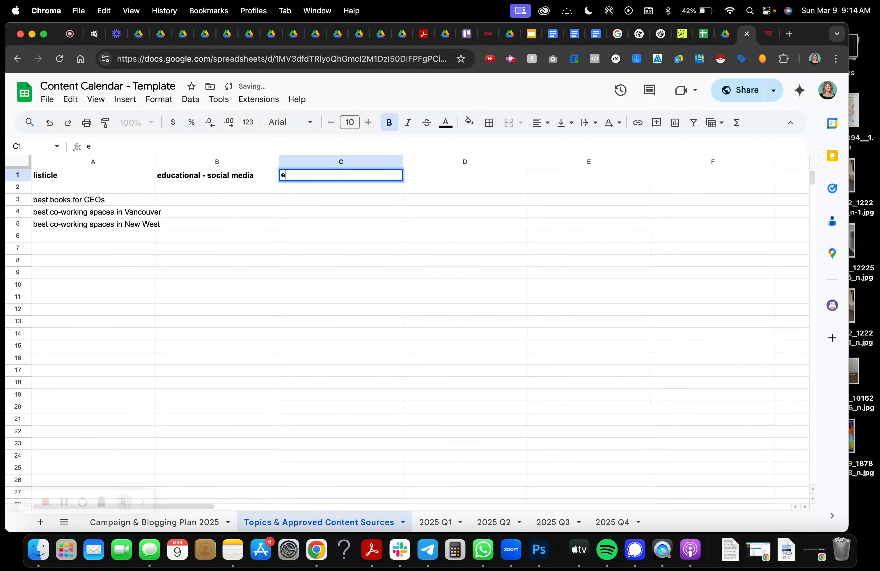
text(ducational )
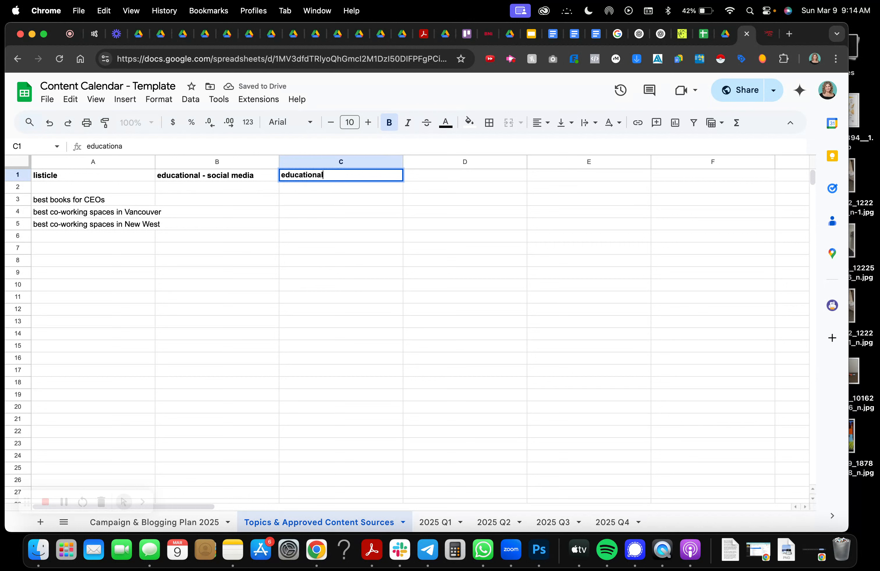
text(- websites)
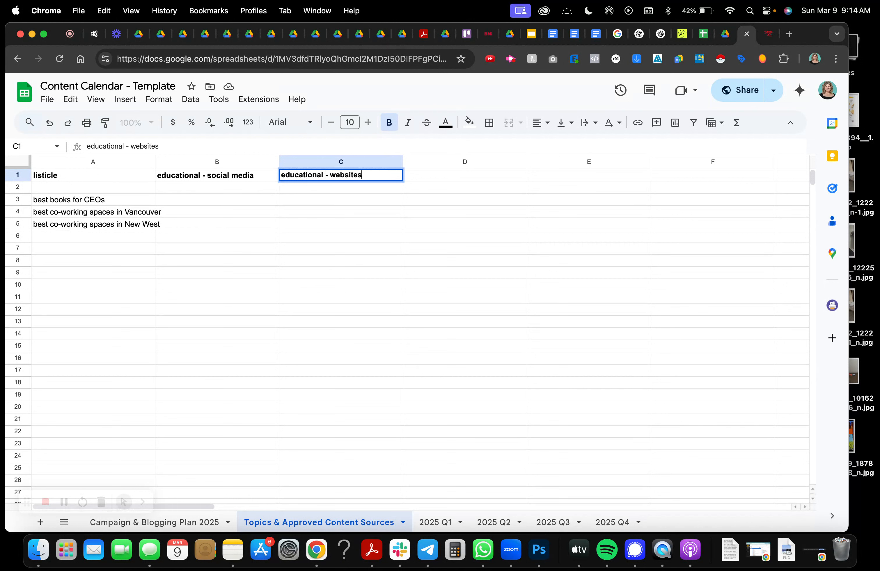
click(447, 182)
Enter "what are the best premium templates" in C2 as the first website education topic.
click(323, 191)
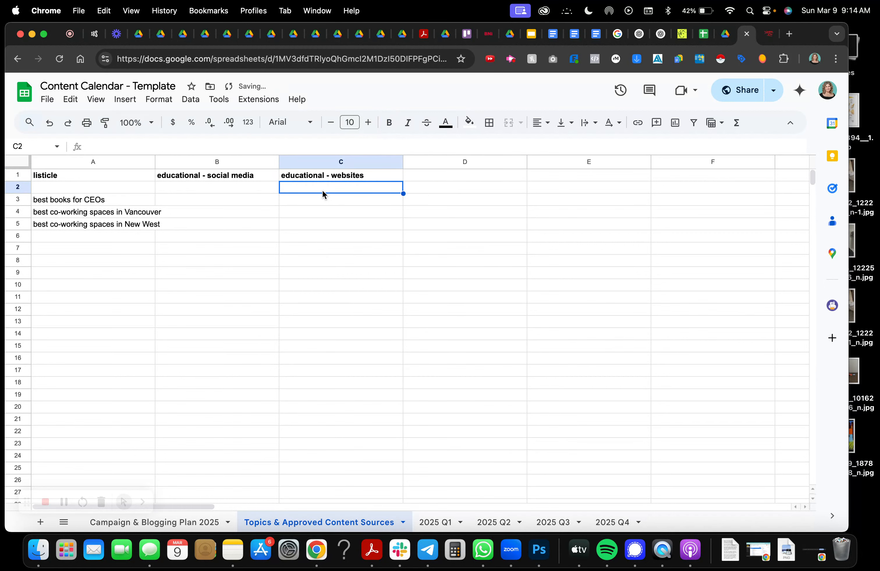
text(what a)
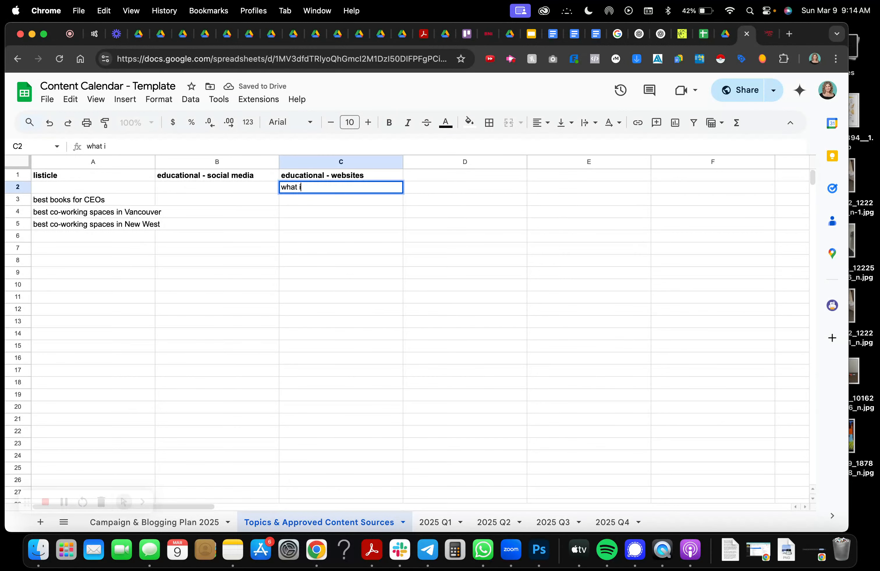
text(re the best prem)
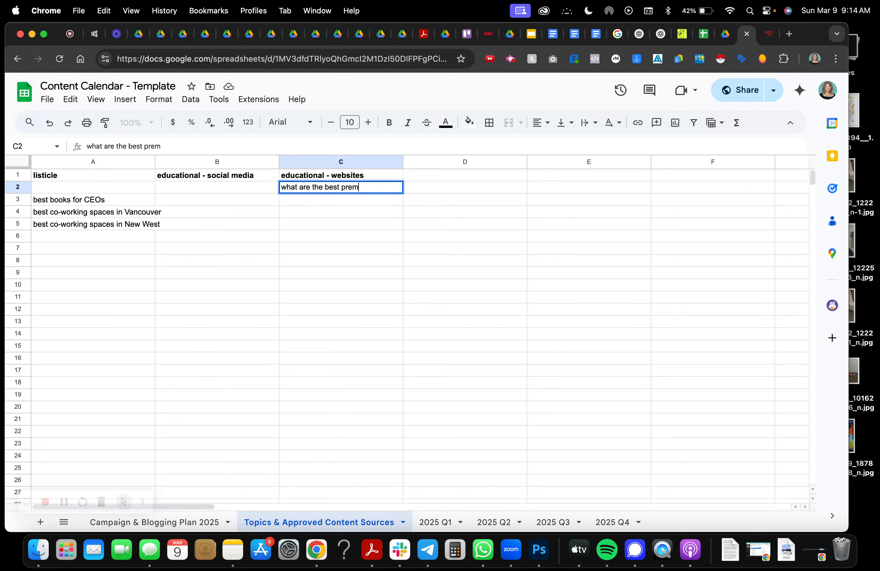
text(ium templates)
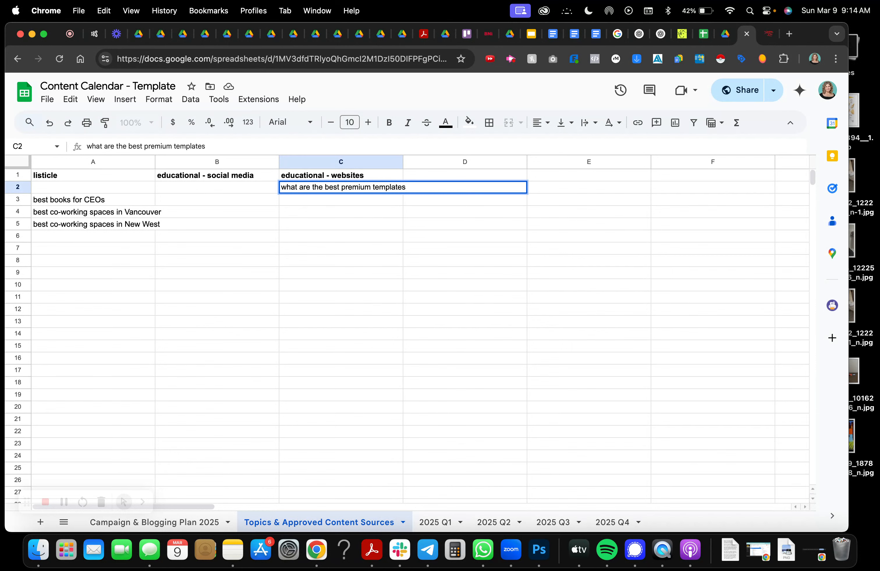
Enter "How to organize your blog categories" in C3 and widen column C to fit its topics.
click(326, 205)
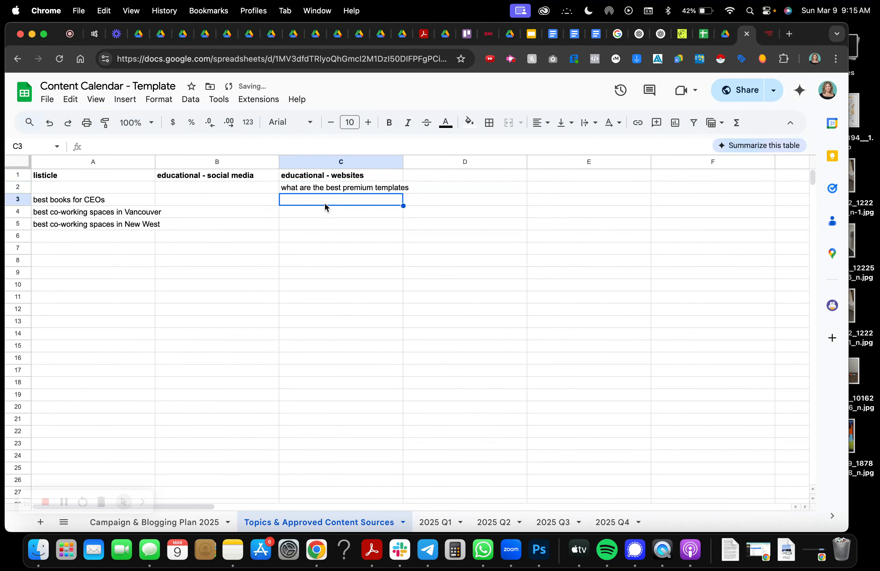
text(How to organize your blog categoie)
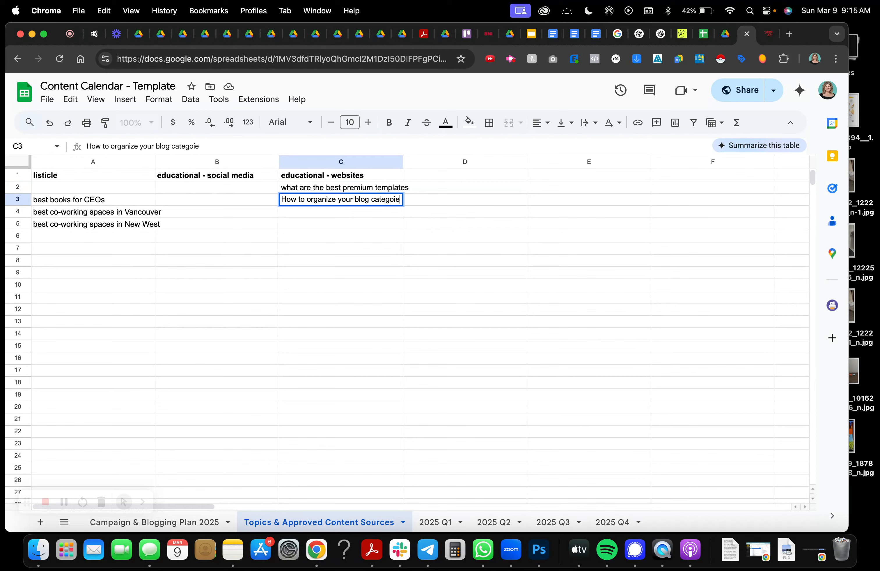
key(BackSpace)
key(BackSpace)
text(ries)
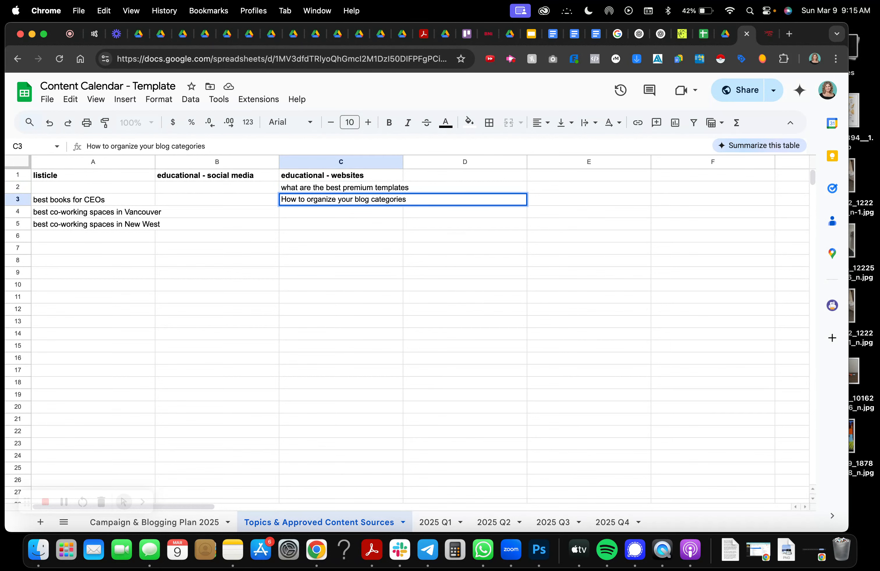
drag(312, 235, 312, 227)
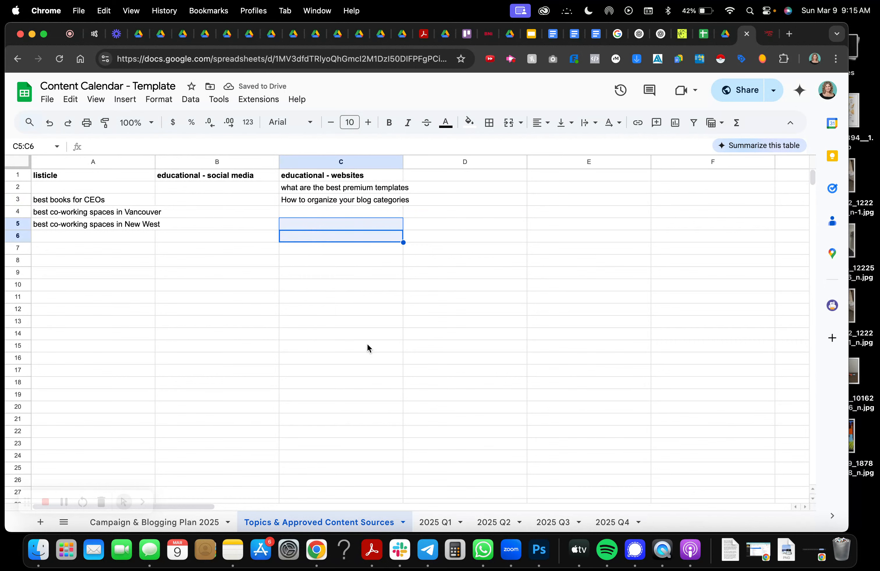
drag(403, 161, 420, 162)
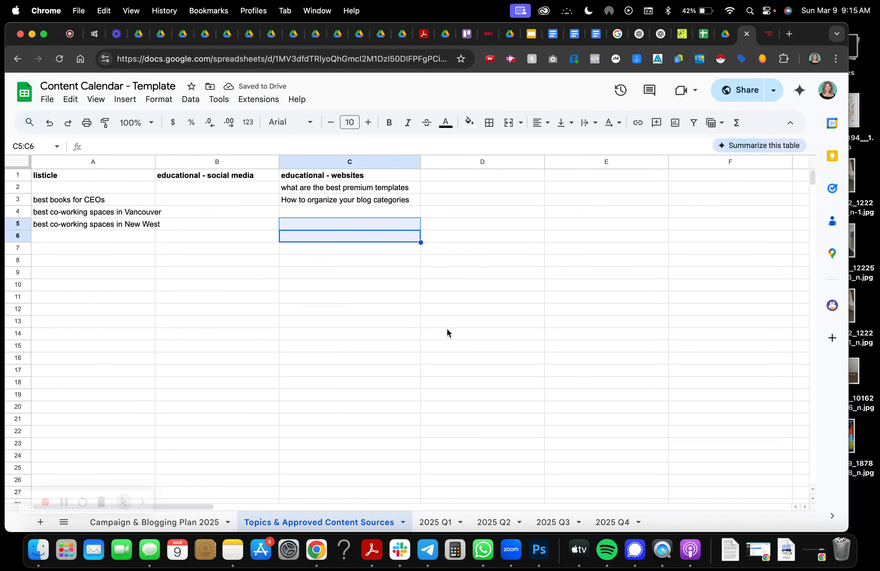
Enter "events" as the fourth column's heading in D1 and list "BNI talks" in D2.
click(439, 177)
text(events)
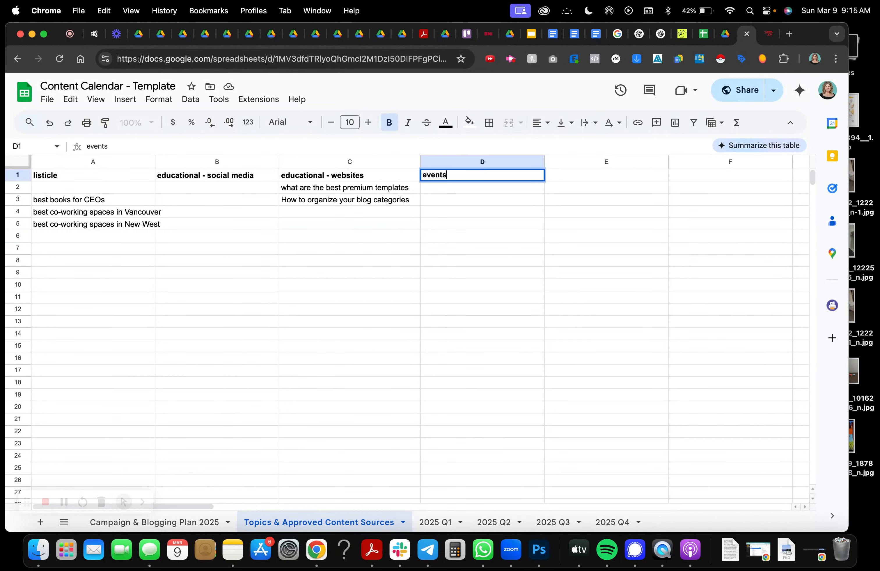
key(Return)
text(BNI )
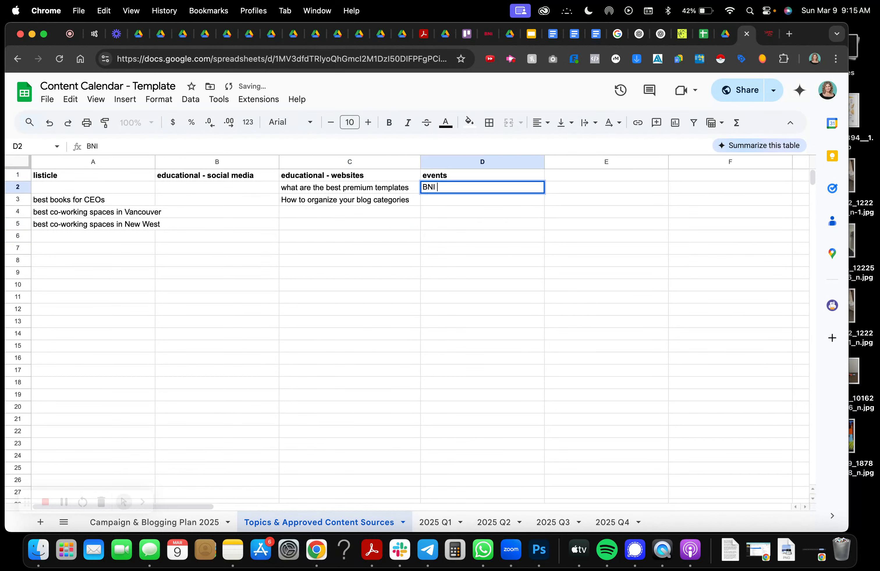
text(talks)
Add "LOCOBC" in D3 and "UWC" in D4 to the events column.
click(429, 204)
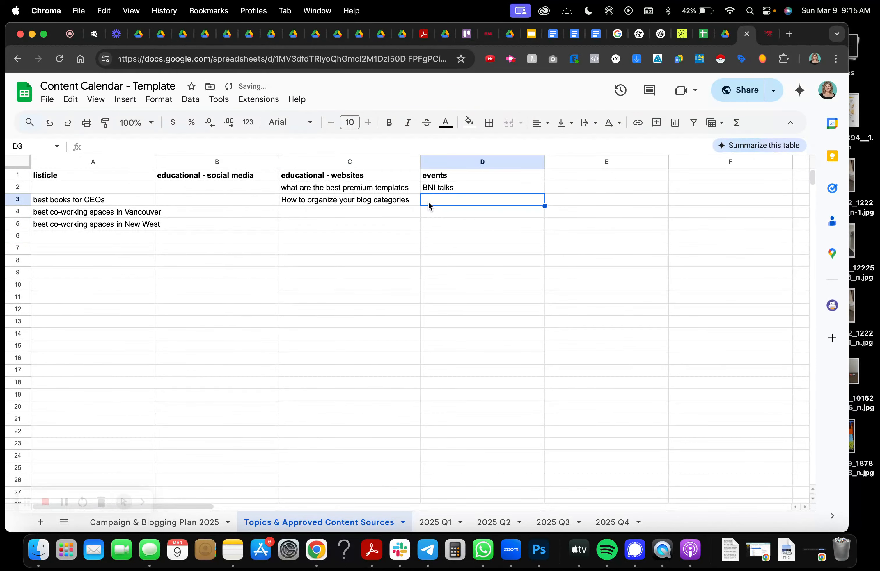
text(LOCOBC)
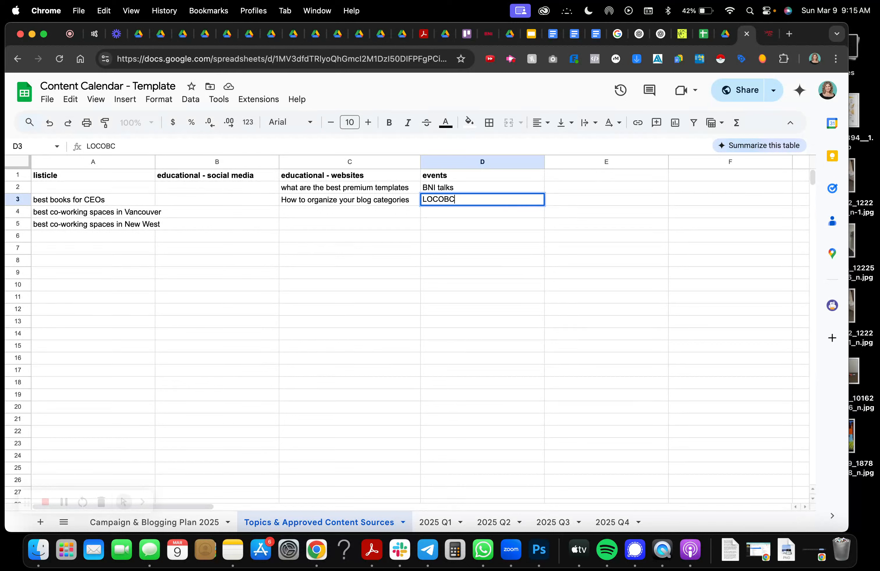
key(Return)
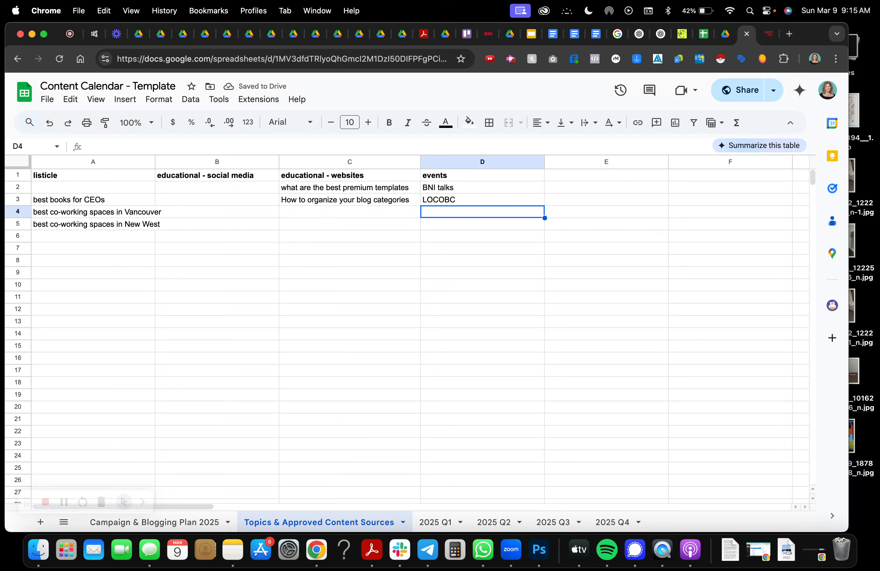
text(U)
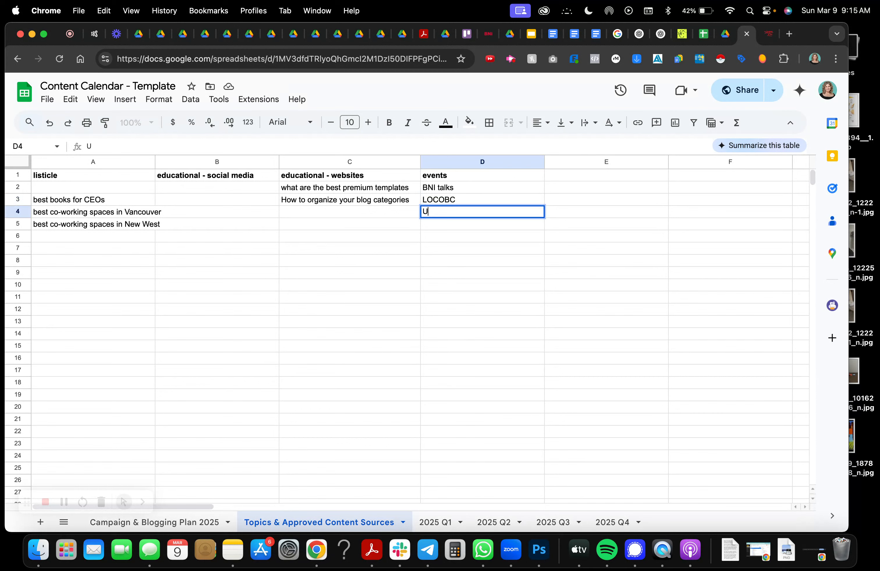
text(WC)
Add "GG online group" in D5 and "Geekspeak" in D6 to the events column.
click(451, 227)
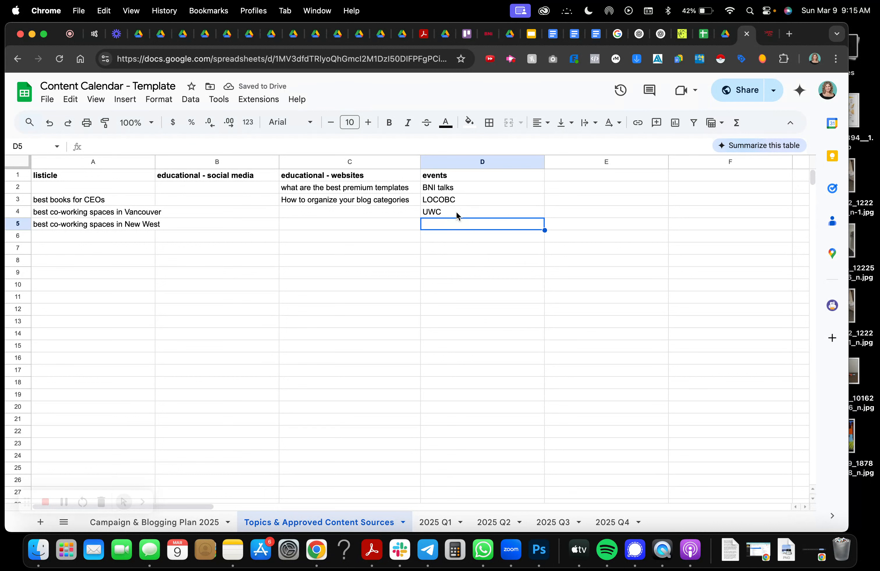
text(GG)
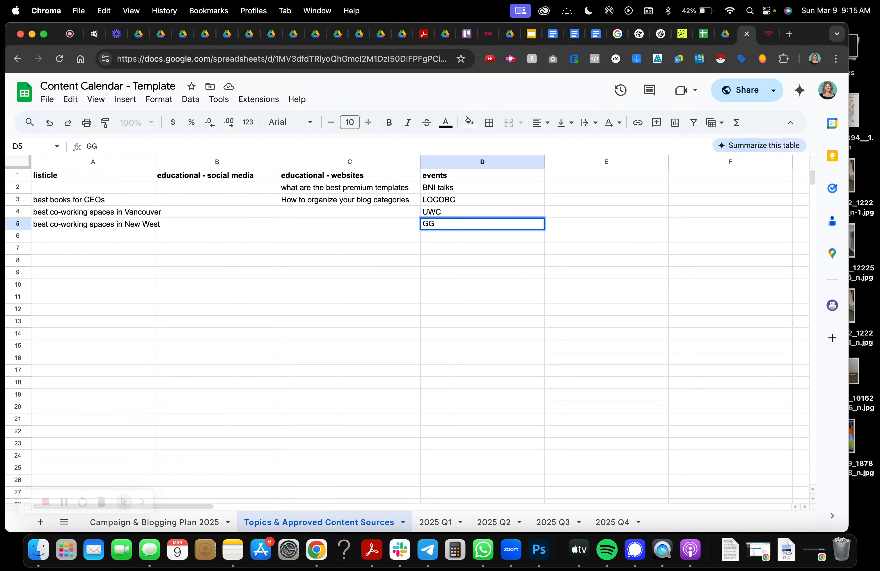
text( online group)
click(445, 236)
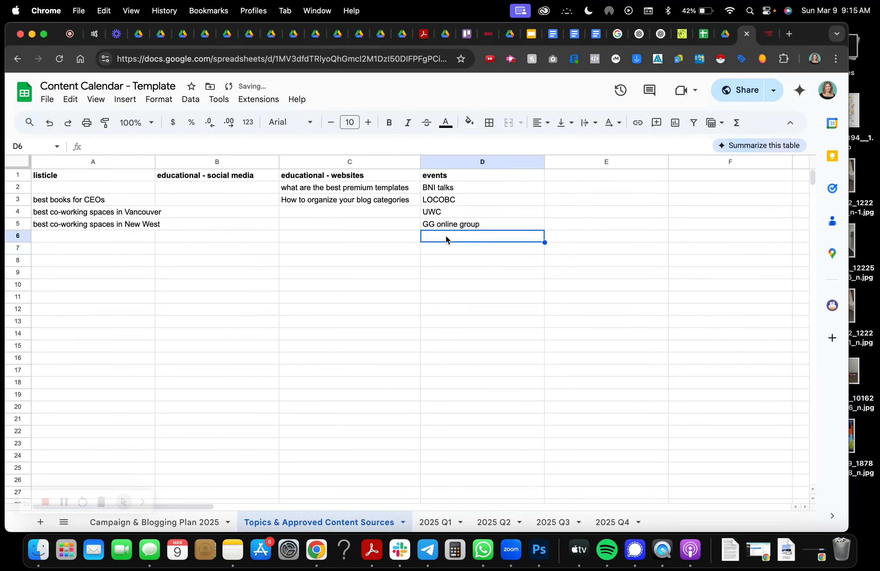
text(Geekspeak)
Add "Happy Hour on Business Marketing Mixer" in D7 as another event topic.
click(450, 253)
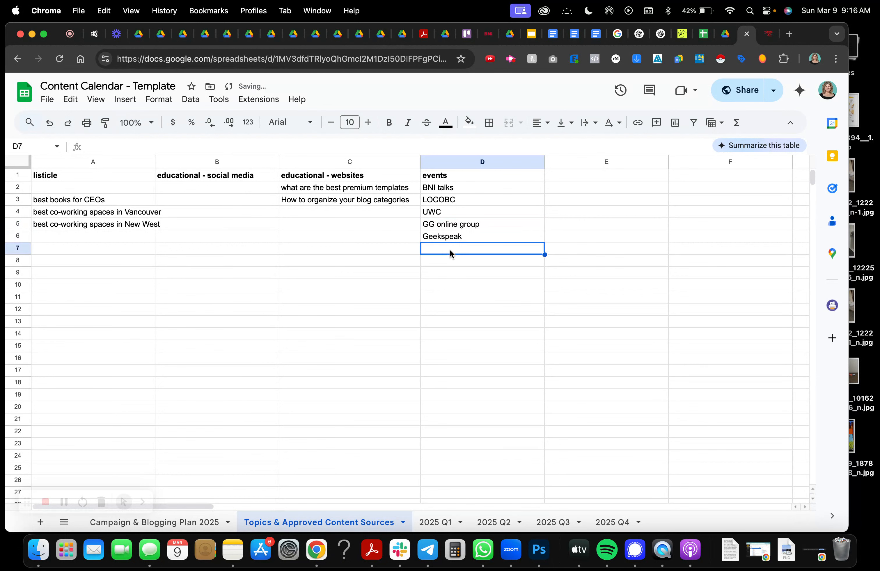
text(Happy Hour)
text( on Bus)
text(iness )
text(mat)
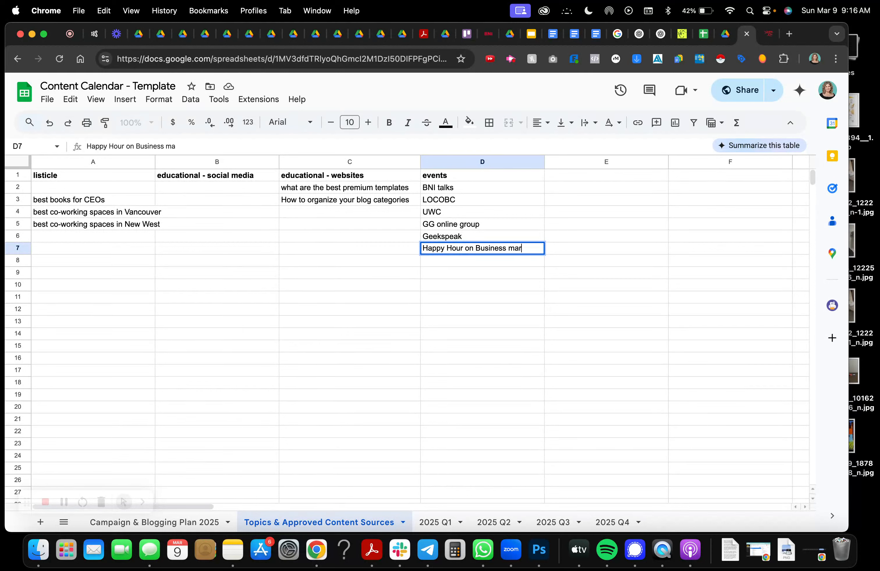
key(BackSpace)
key(BackSpace)
key(BackSpace)
text(Marketing Mixer)
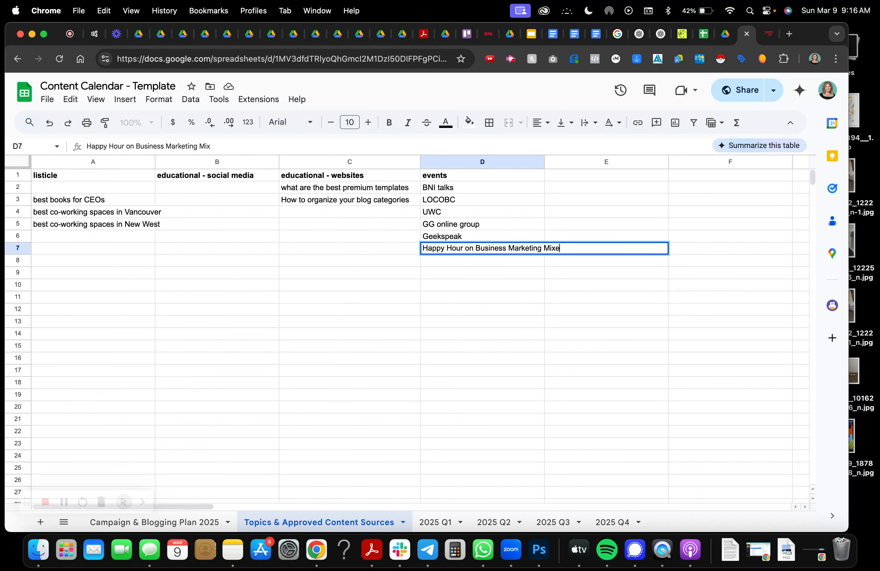
key(Return)
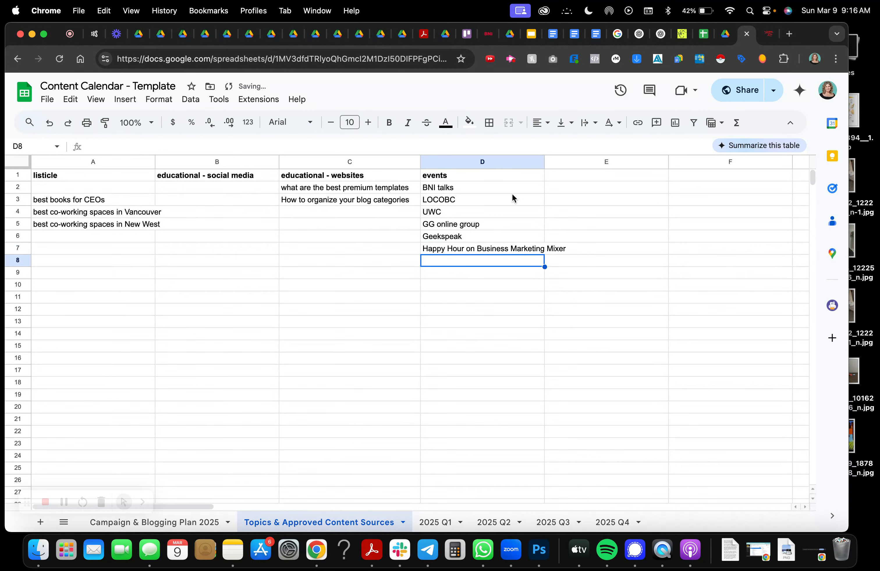
Enter the column headings "interviews" in E1 and "videos into blog posts" in F1.
click(588, 174)
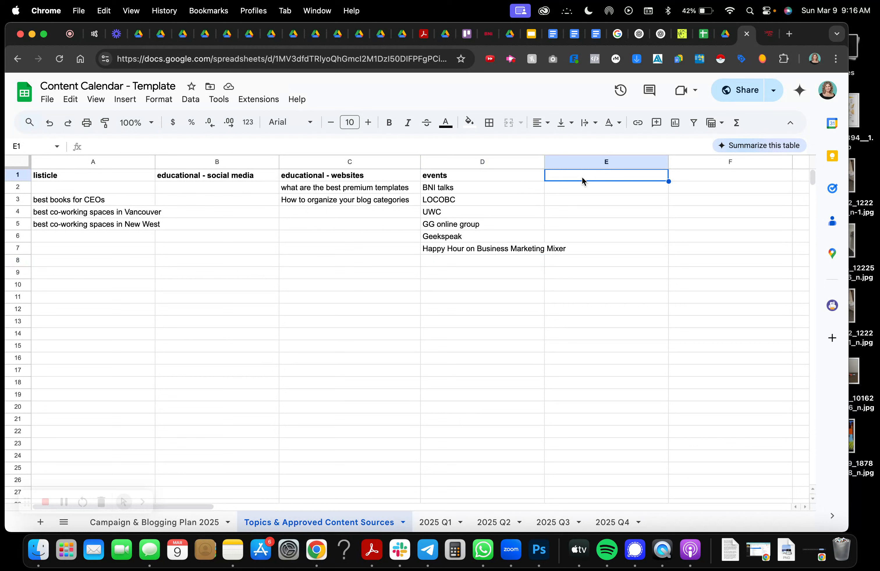
text(interviews)
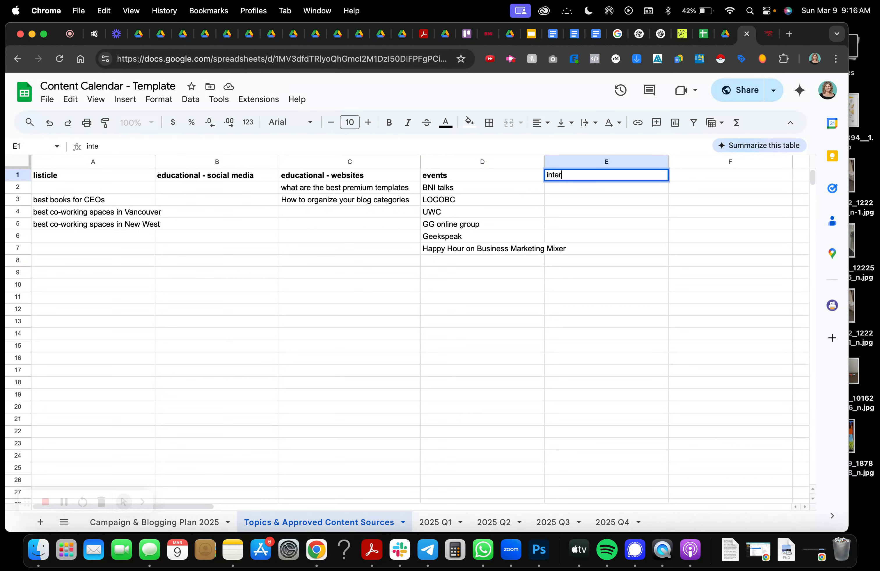
click(700, 180)
text(v)
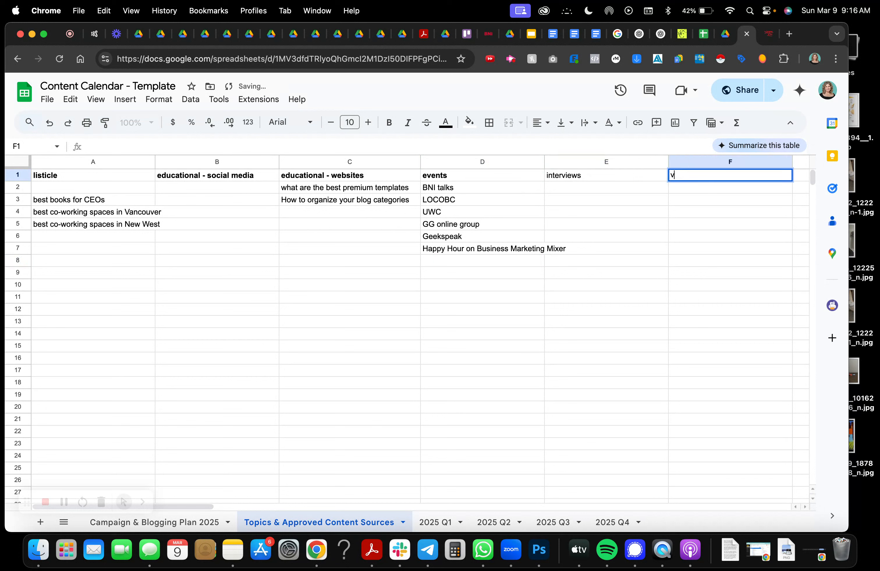
text(ideos into blog posts)
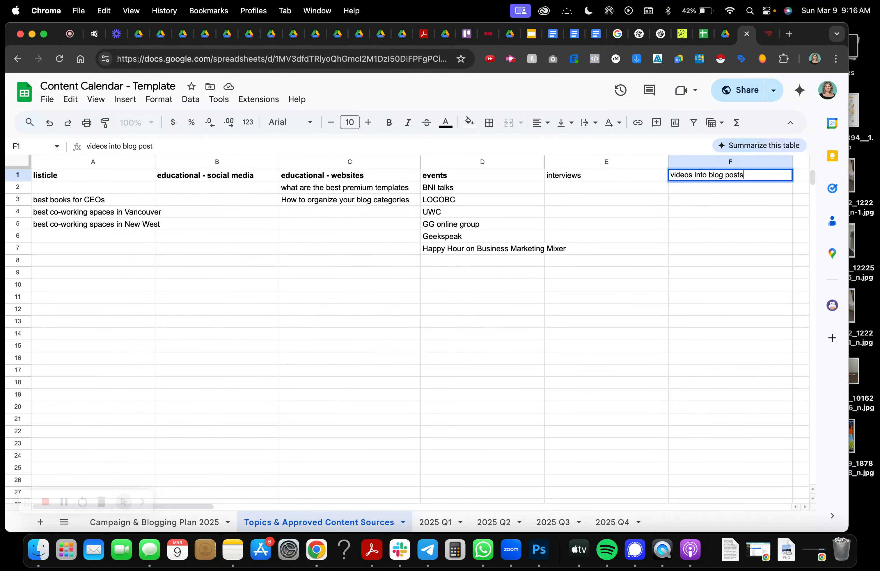
key(Return)
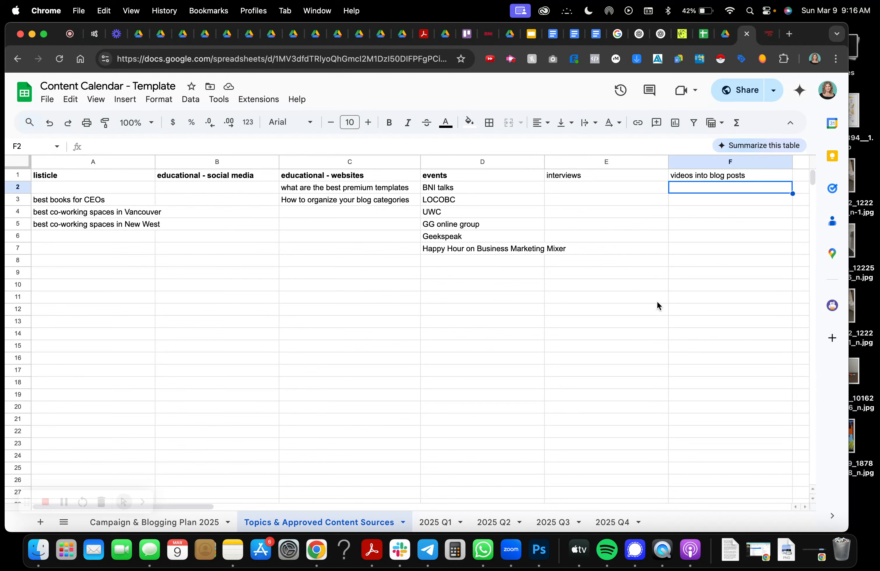
Make the "interviews" and "videos into blog posts" headings in E1 and F1 bold.
click(568, 177)
double_click(568, 177)
drag(593, 175, 508, 159)
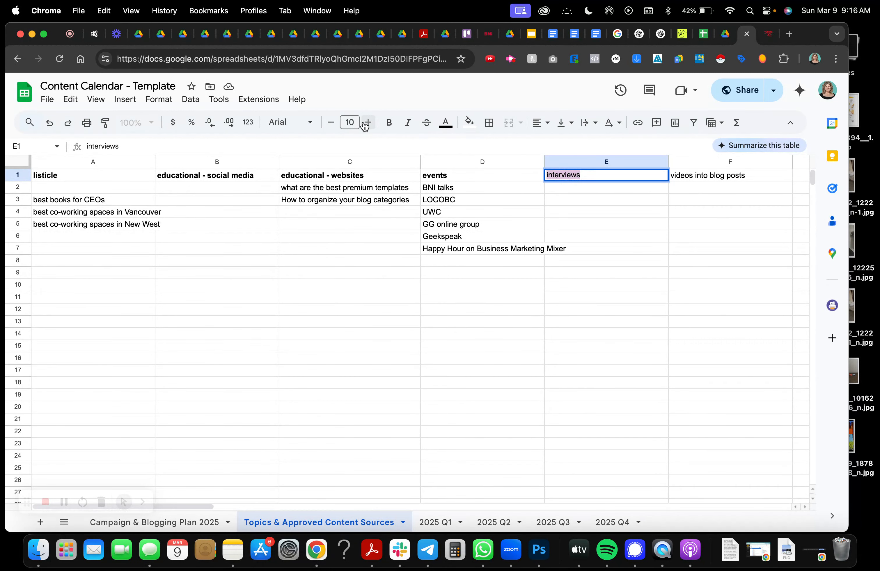
click(388, 123)
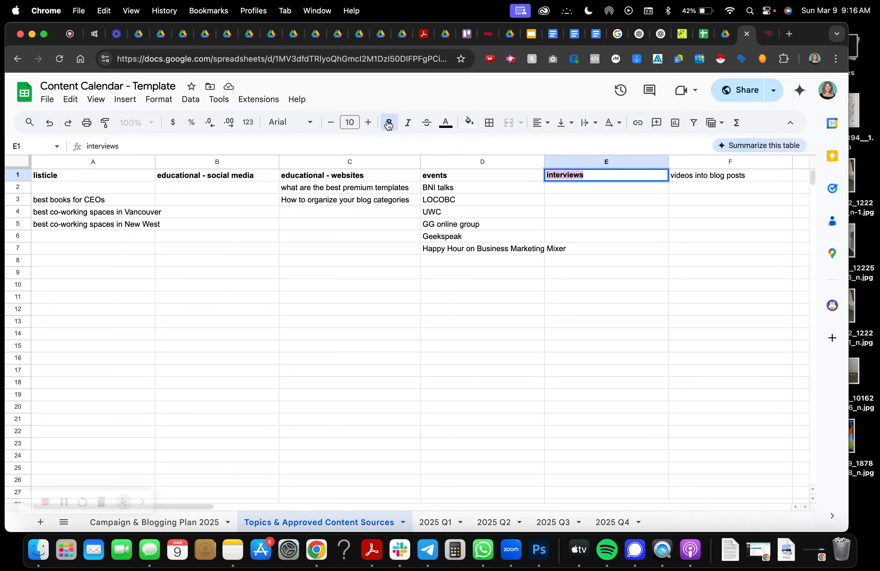
click(576, 189)
click(682, 179)
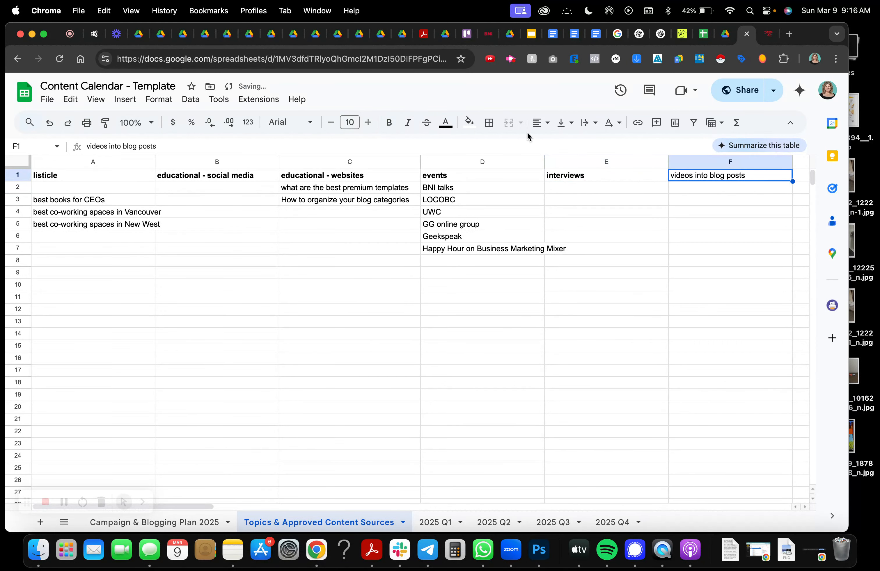
click(388, 125)
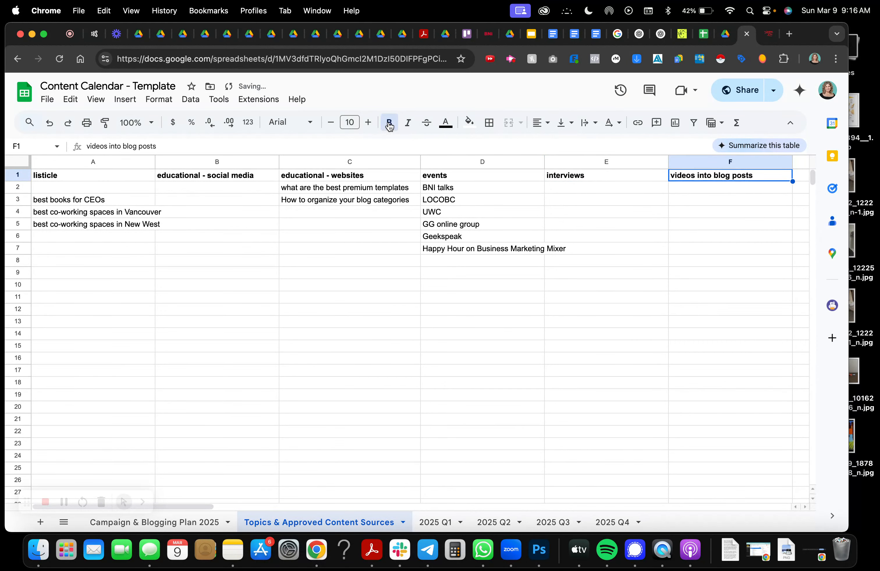
List the first interview topic in E2 as the interviewee's first name followed by "- sales".
click(593, 175)
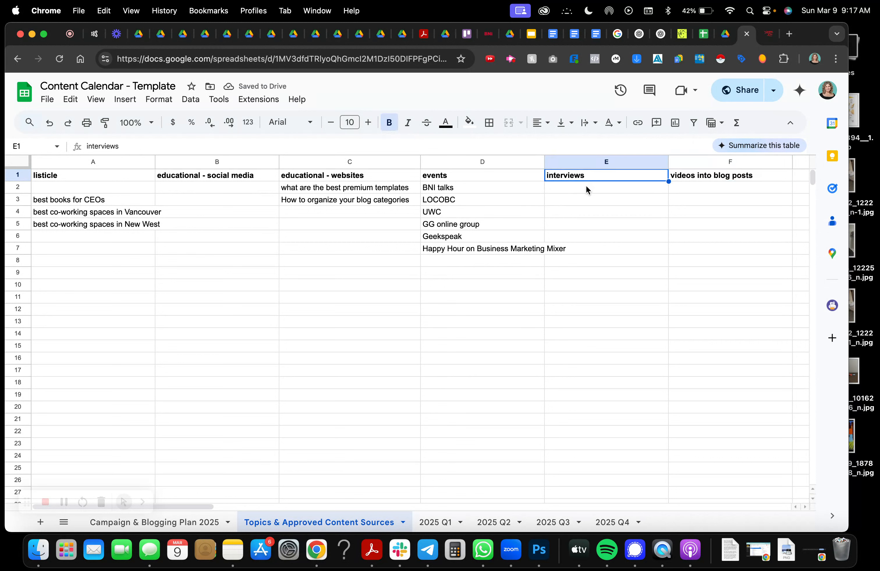
click(576, 187)
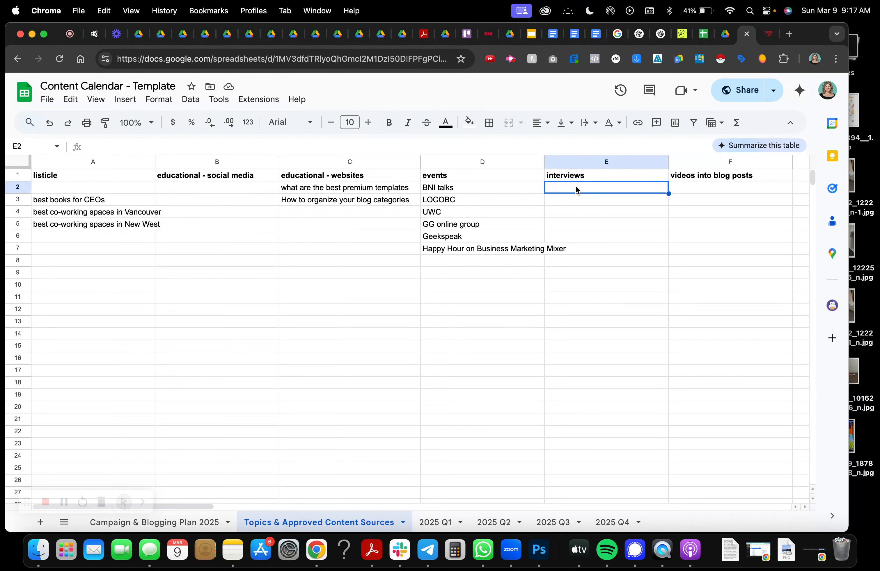
text(Le)
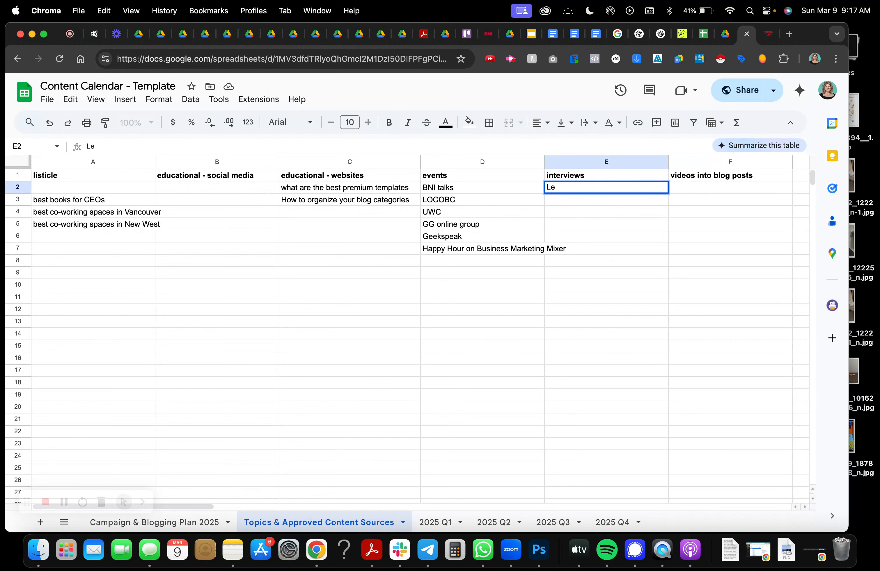
text(sley)
text(sales)
key(Return)
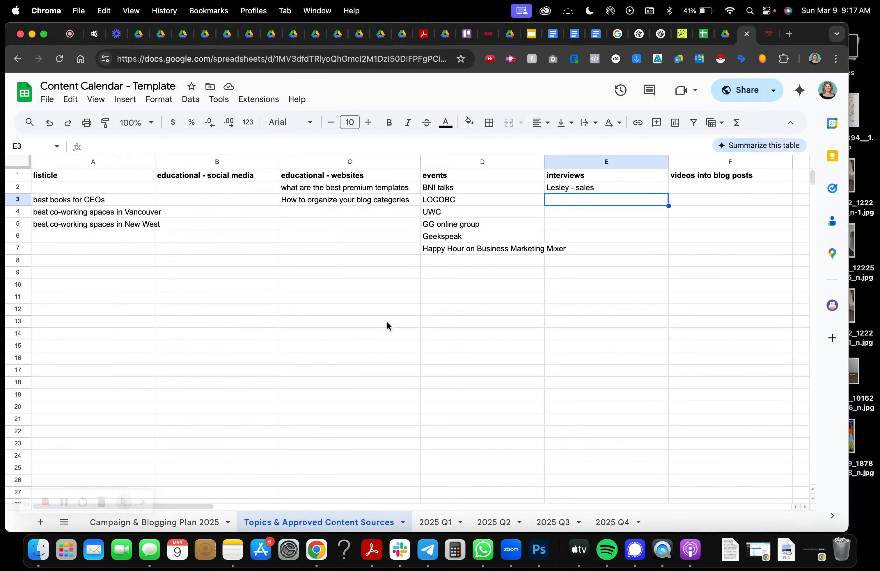
On the Campaign & Blogging Plan 2025 sheet, enter "Green Hosting" as the blog working title for April week 2.
click(200, 522)
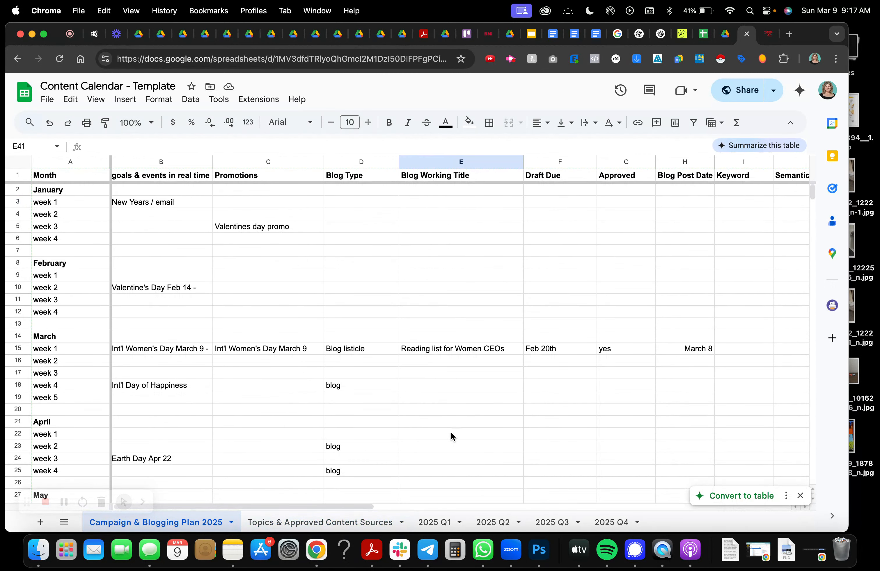
scroll(451, 432, down, 5)
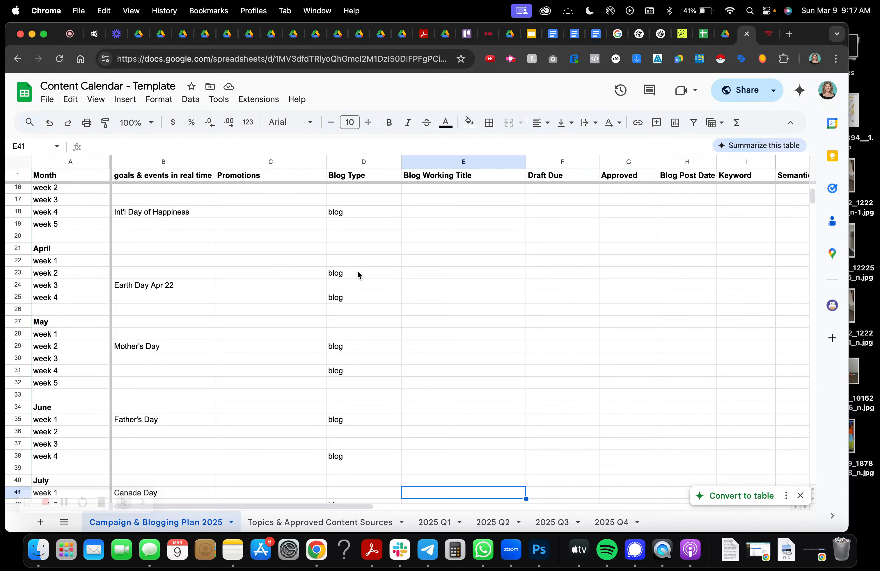
click(422, 273)
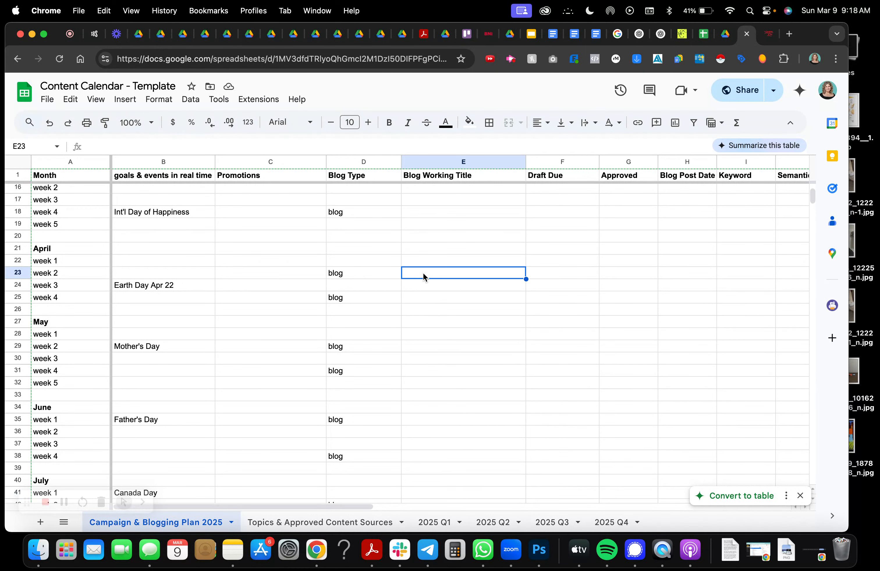
text(Gre)
key(BackSpace)
key(BackSpace)
text(reen Hosting)
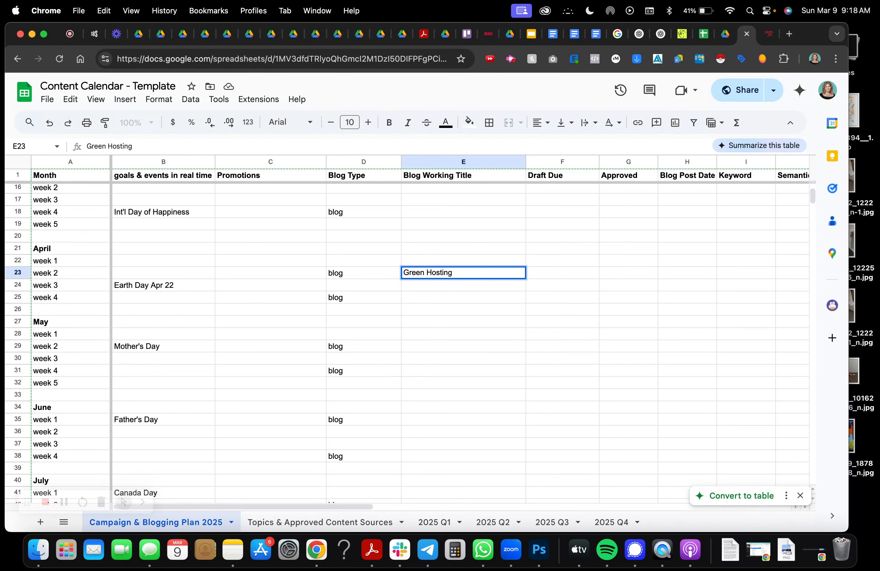
click(436, 276)
Enter "Interview with" followed by the interviewee's first name as the blog working title for April week 4.
click(363, 303)
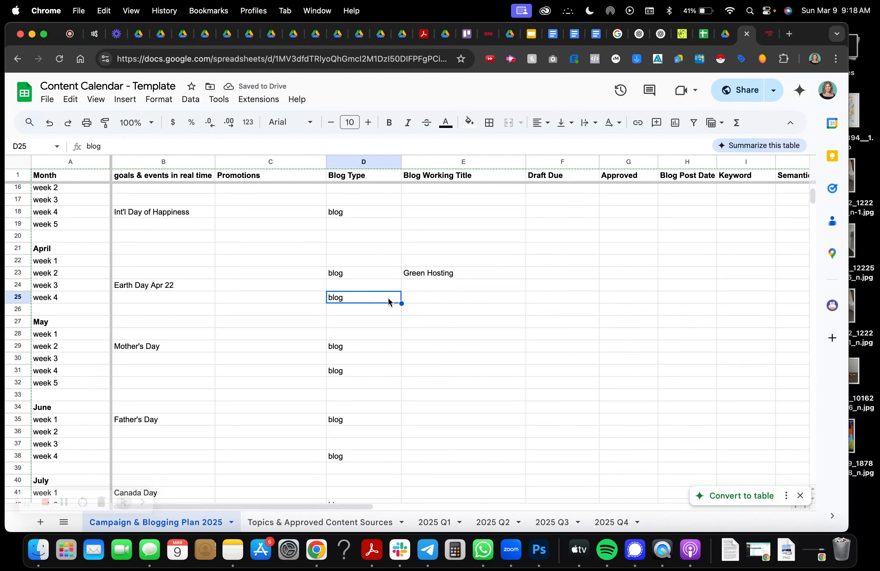
click(435, 301)
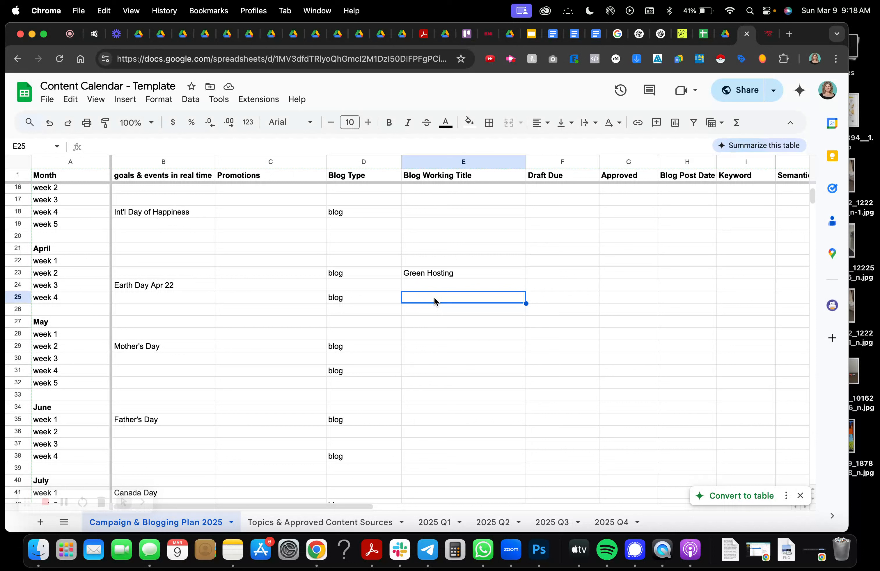
text(Intev)
text(er)
key(BackSpace)
key(BackSpace)
key(BackSpace)
text(rveiw)
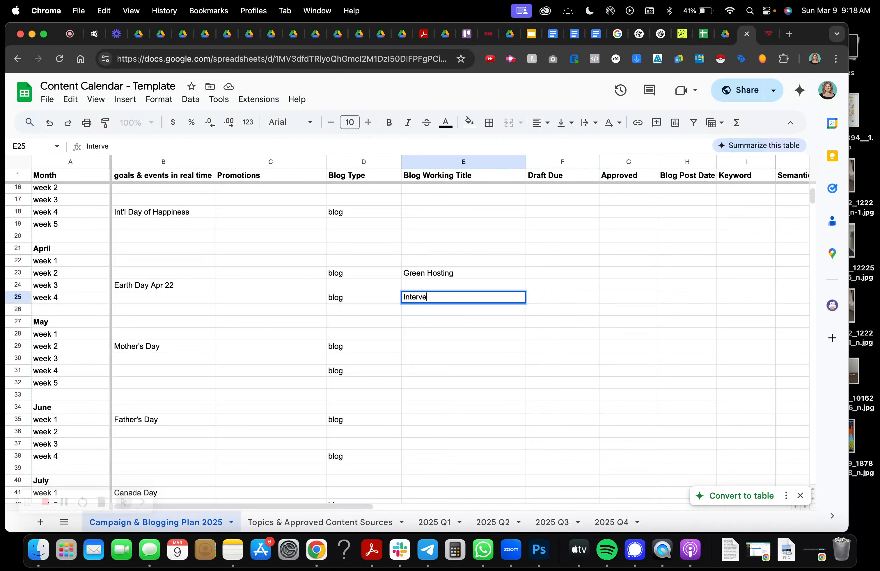
key(BackSpace)
key(BackSpace)
key(BackSpace)
text(iew with Lesley)
key(Return)
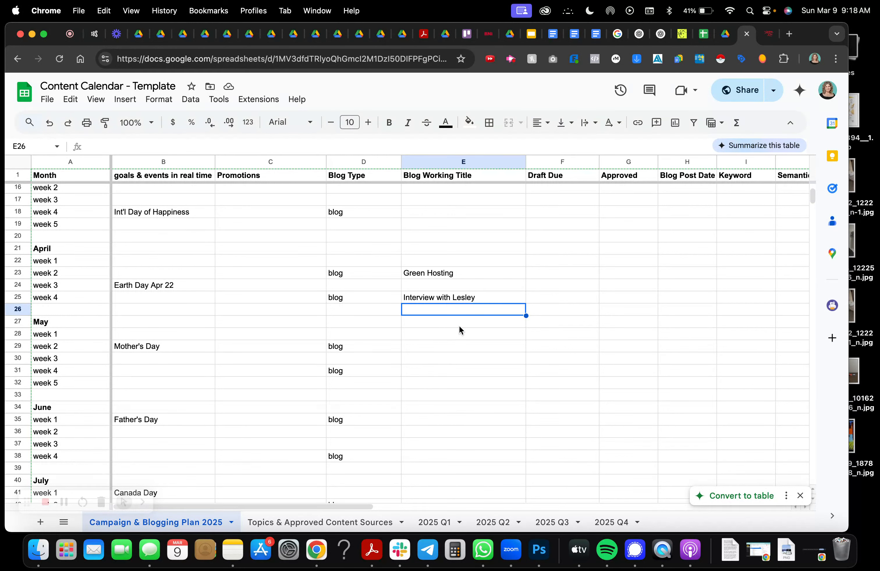
Append "- eblast" to the blog listicle type for March week 1.
scroll(433, 403, up, 4)
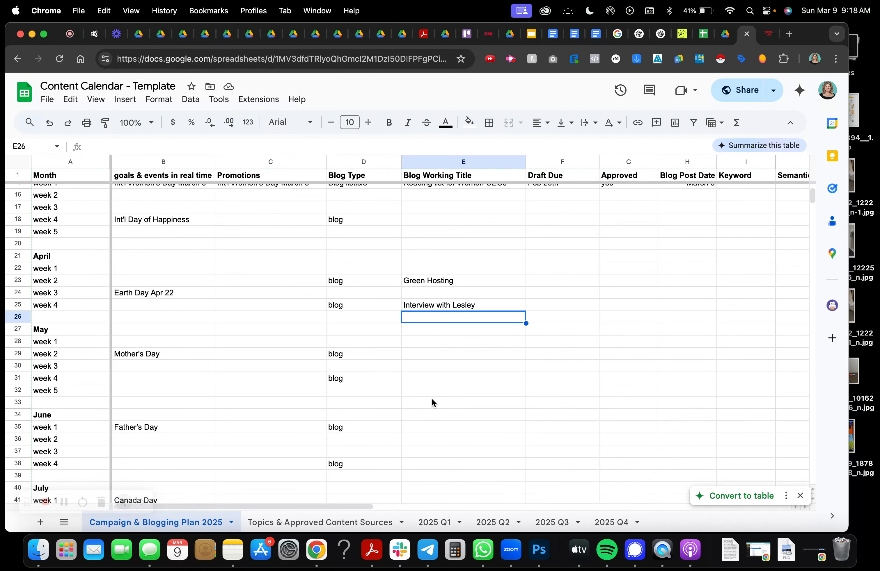
scroll(432, 398, down, 3)
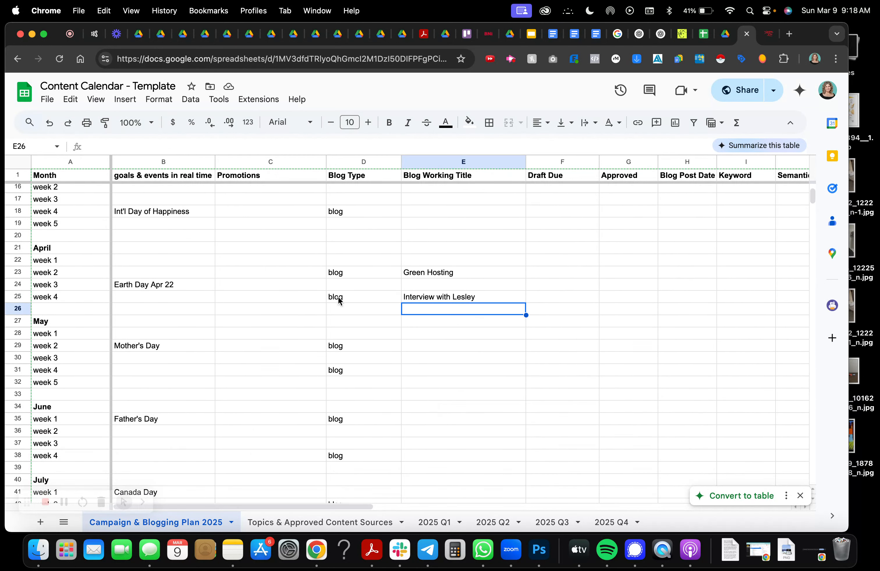
click(353, 299)
scroll(366, 287, up, 1)
scroll(365, 287, up, 2)
double_click(377, 229)
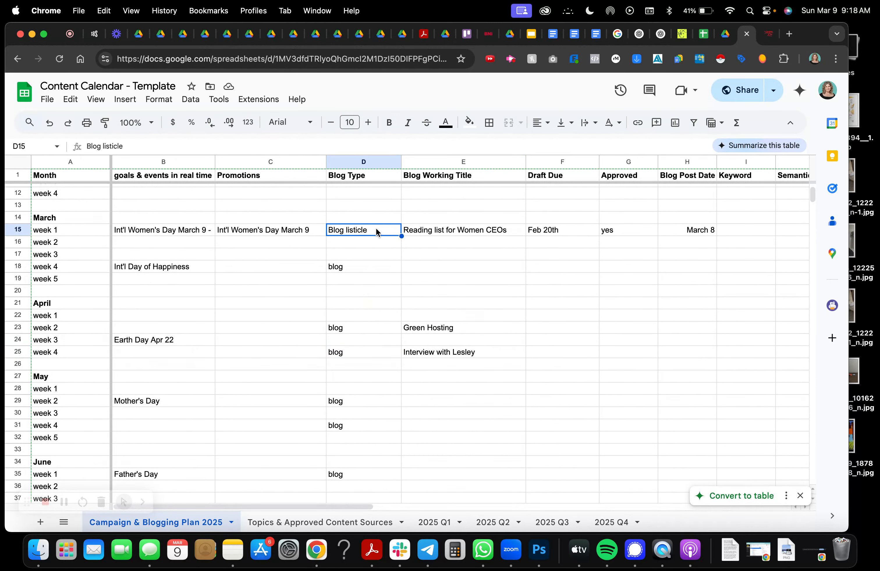
text(- eblast)
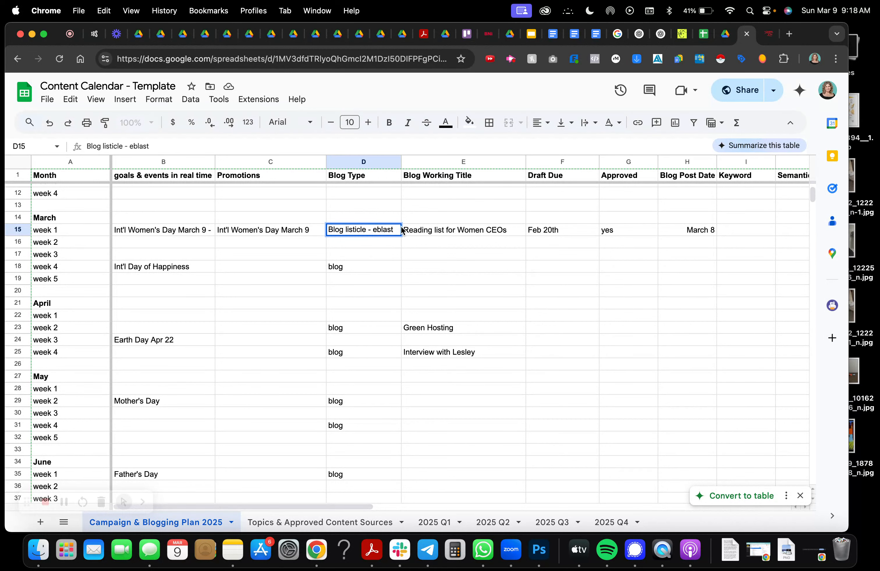
Extend the April week 4 blog type to "blog interview with eblast", reusing the "eblast" text from March week 1.
drag(396, 230, 371, 232)
key(super+c)
double_click(364, 355)
text(interview with e)
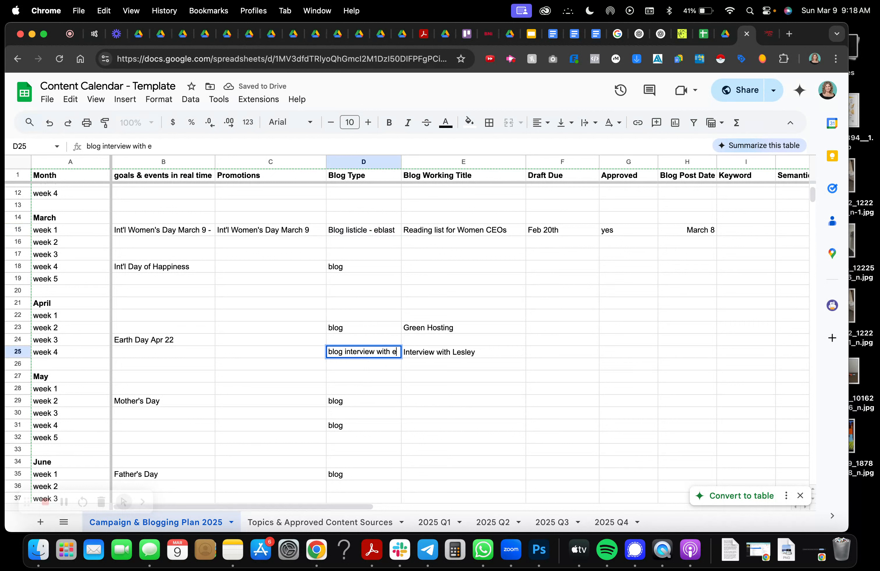
key(super+v)
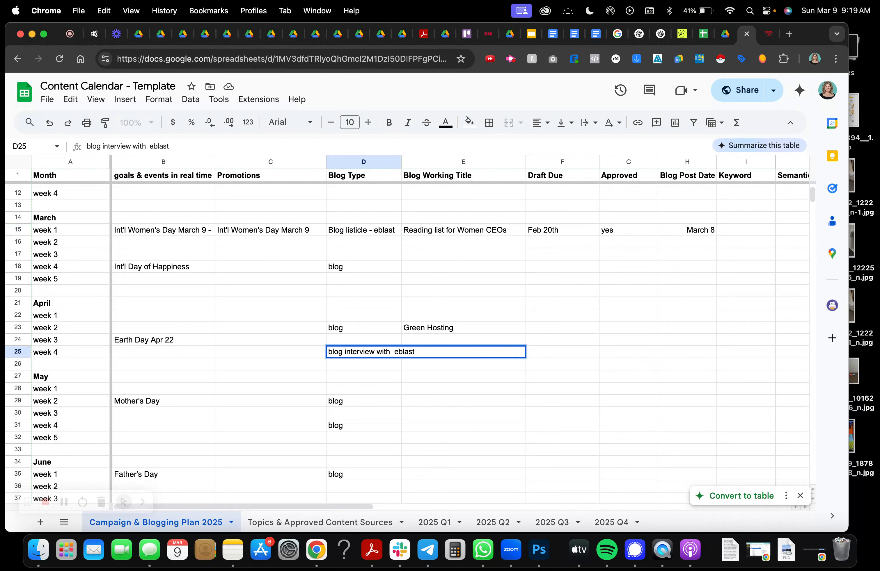
key(Return)
Widen the Blog Type column so the long April week 4 entry fits.
drag(402, 159, 427, 156)
click(432, 155)
click(505, 398)
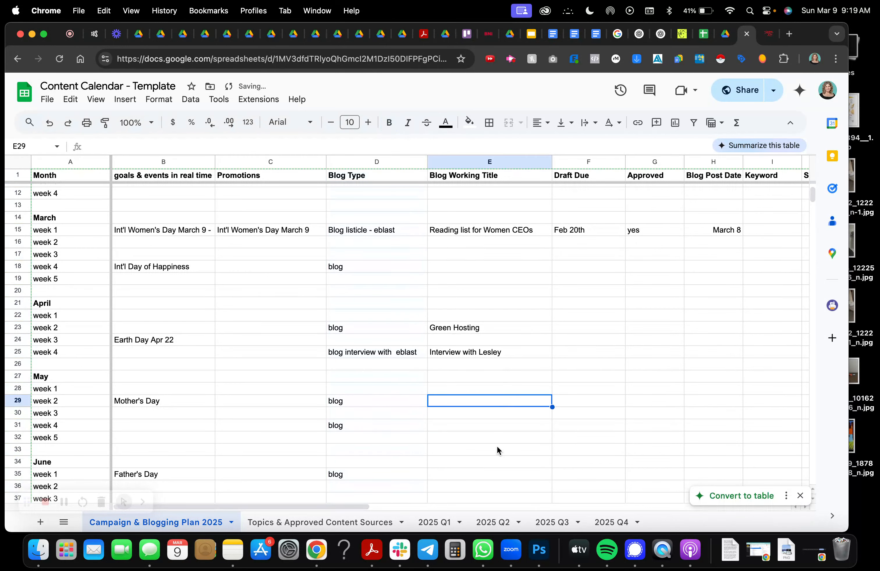
Review the plan from January to May and the February and March weeks on the 2025 Q1 sheet, ending back at the plan.
scroll(497, 446, down, 3)
scroll(485, 339, up, 4)
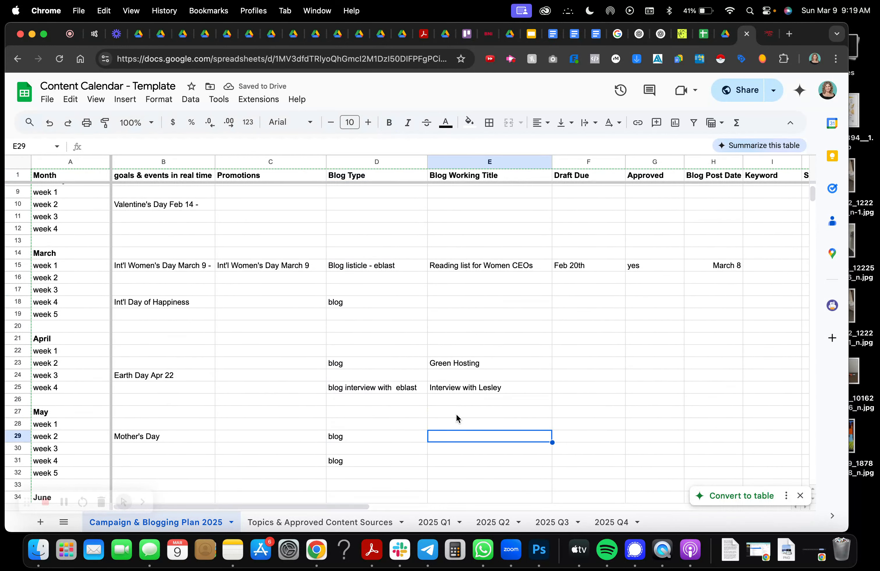
scroll(408, 338, up, 3)
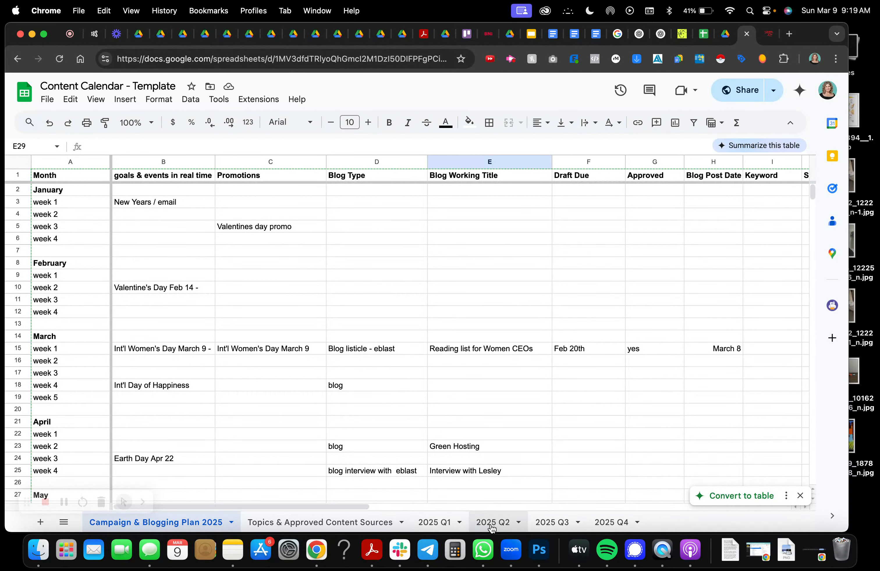
click(438, 522)
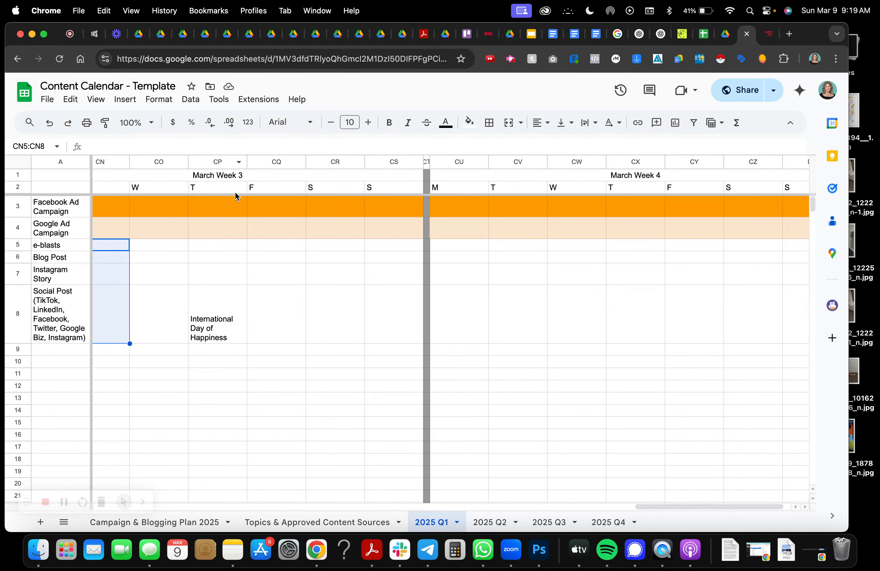
scroll(236, 197, left, 15)
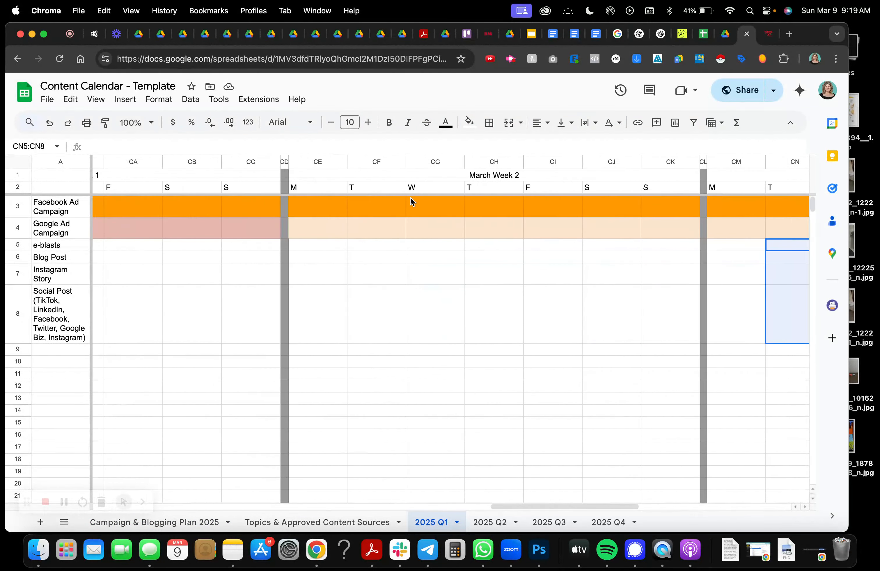
scroll(235, 222, left, 10)
scroll(430, 183, left, 10)
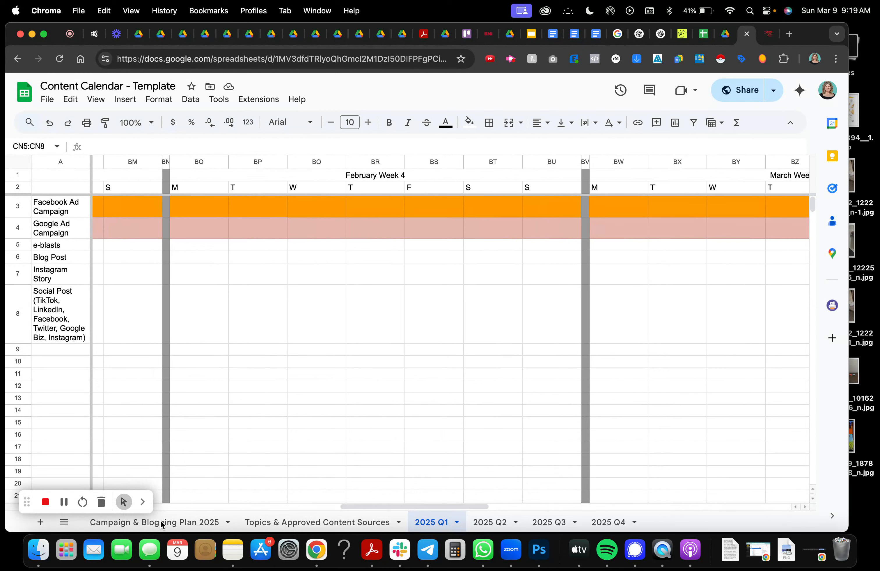
click(161, 522)
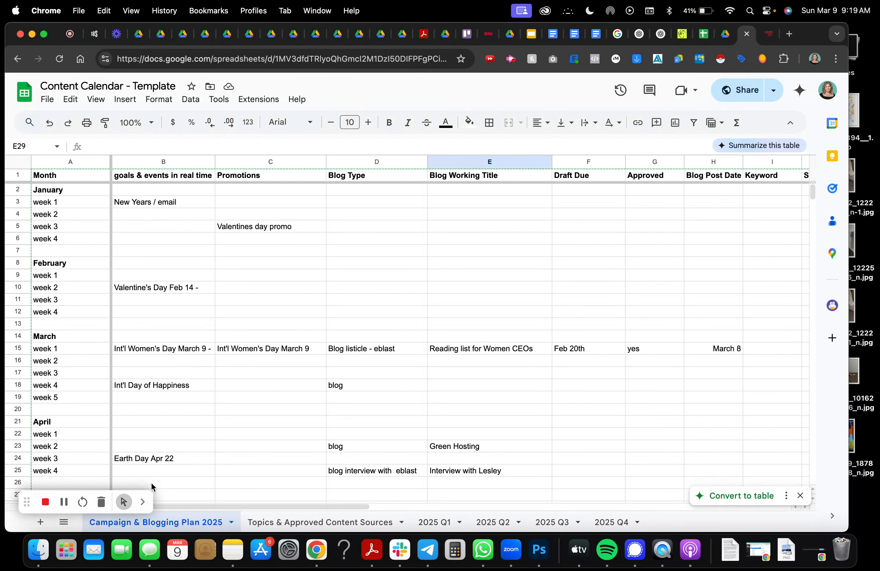
click(65, 503)
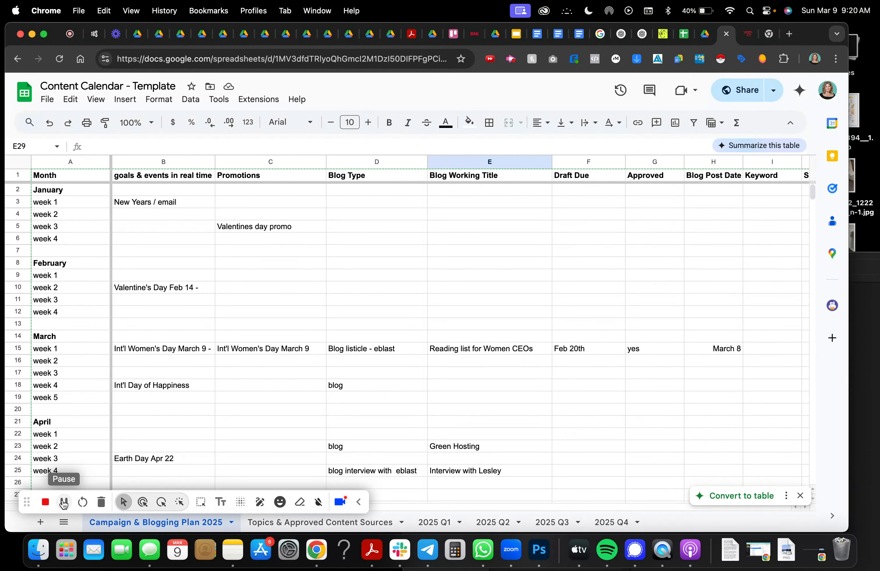
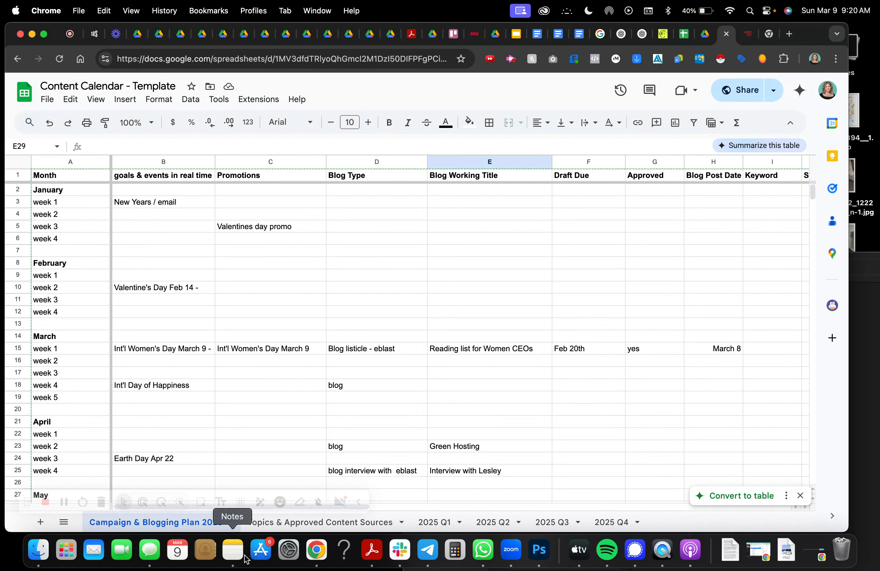
Consult the month list in the Notes app, moving its window clear of the calendar, and return to the spreadsheet.
click(233, 549)
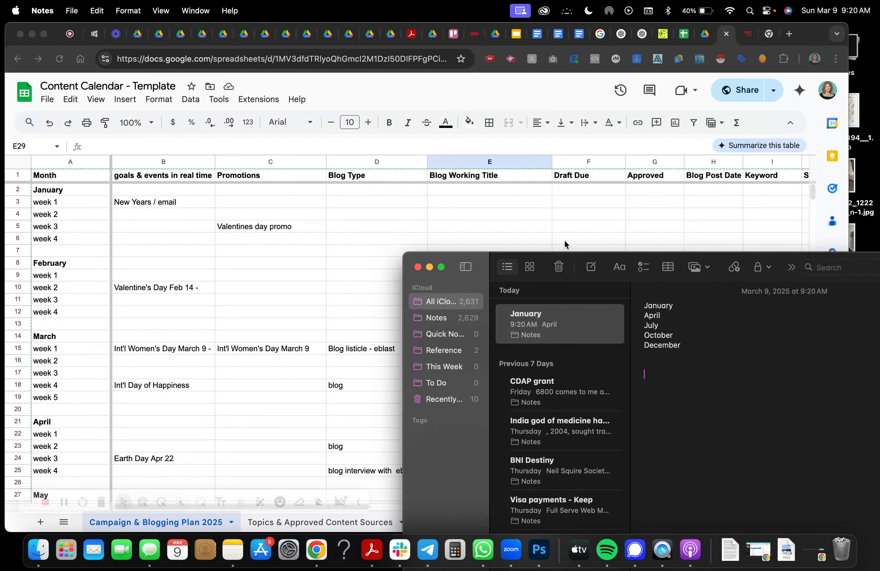
drag(544, 273, 420, 419)
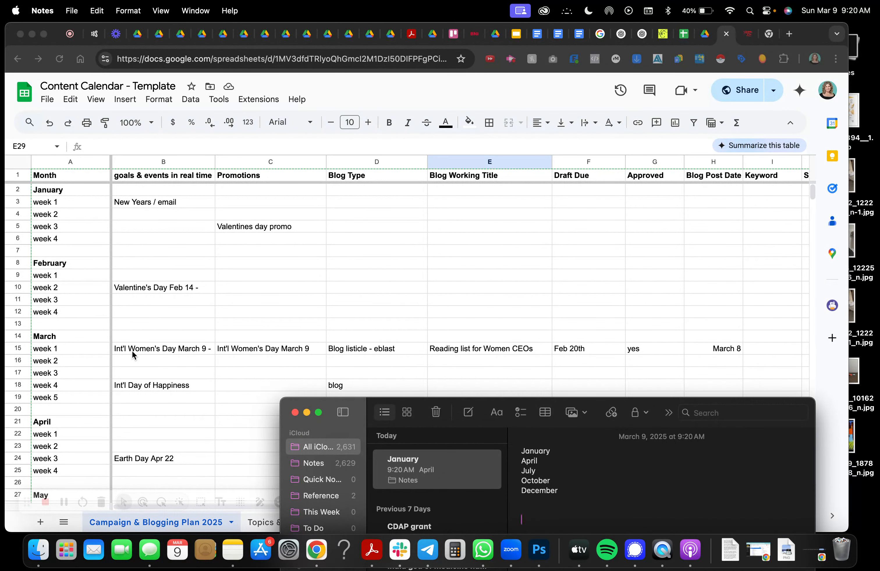
click(66, 239)
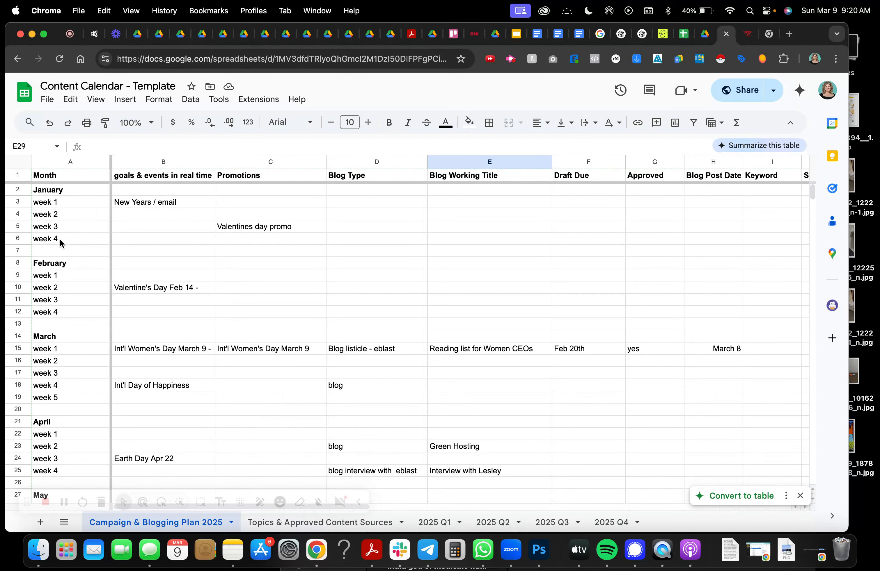
Insert a row below January's week 4, label it "week 5" and copy that label.
click(60, 240)
click(124, 100)
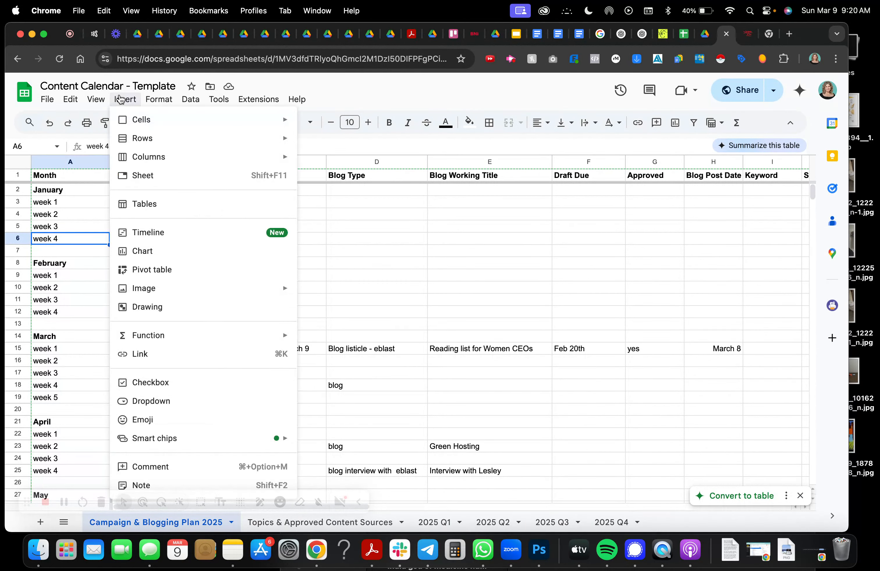
mouse_move(134, 140)
click(319, 161)
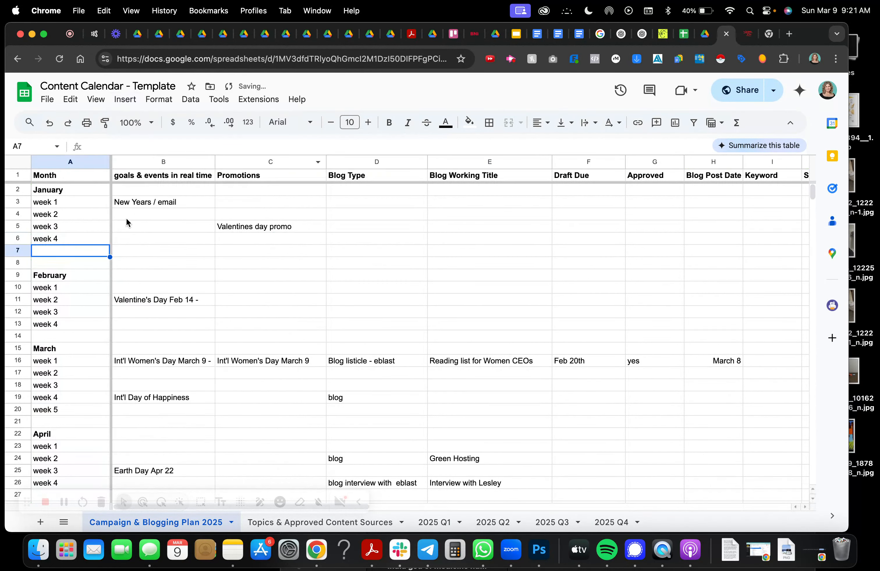
click(80, 249)
text(week 5)
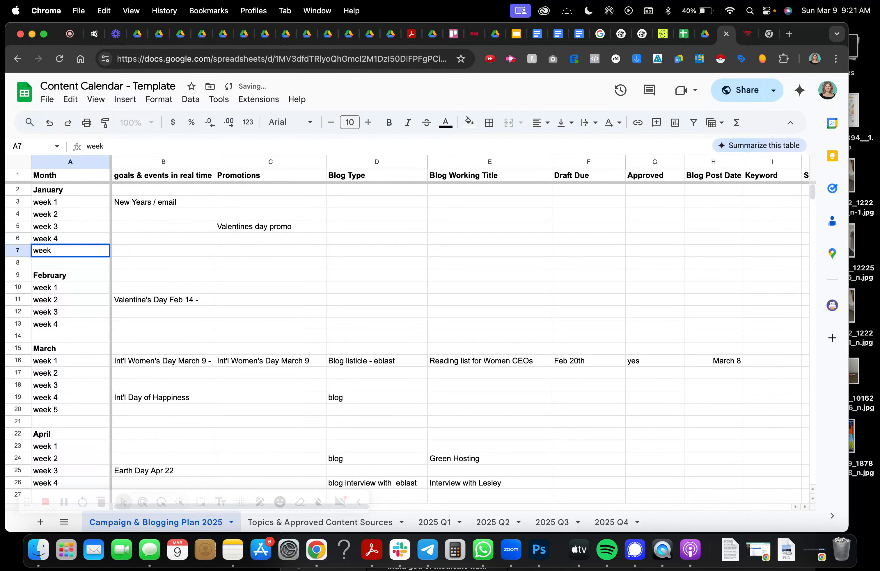
drag(87, 244, 29, 247)
key(super+c)
Check the month list in Notes and clear the "week 5" label under March.
scroll(65, 360, down, 2)
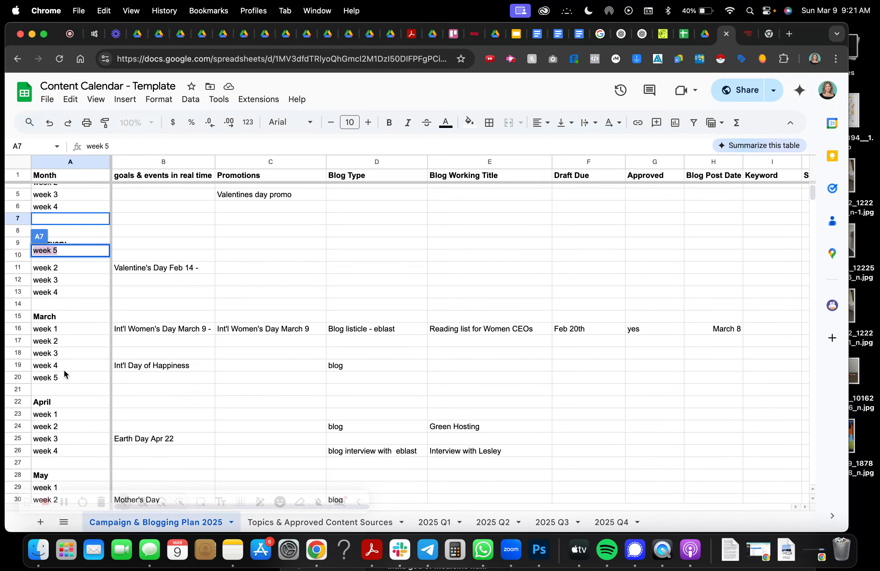
click(63, 376)
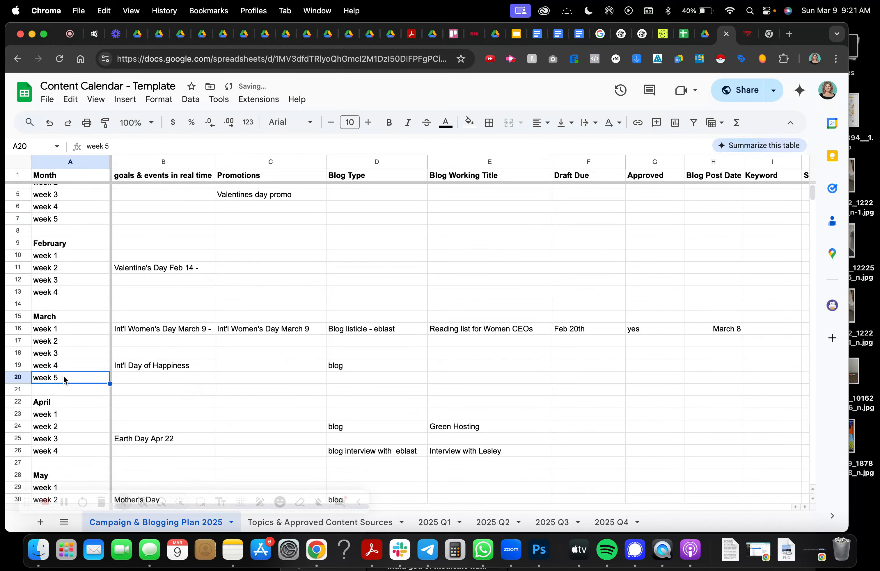
click(232, 549)
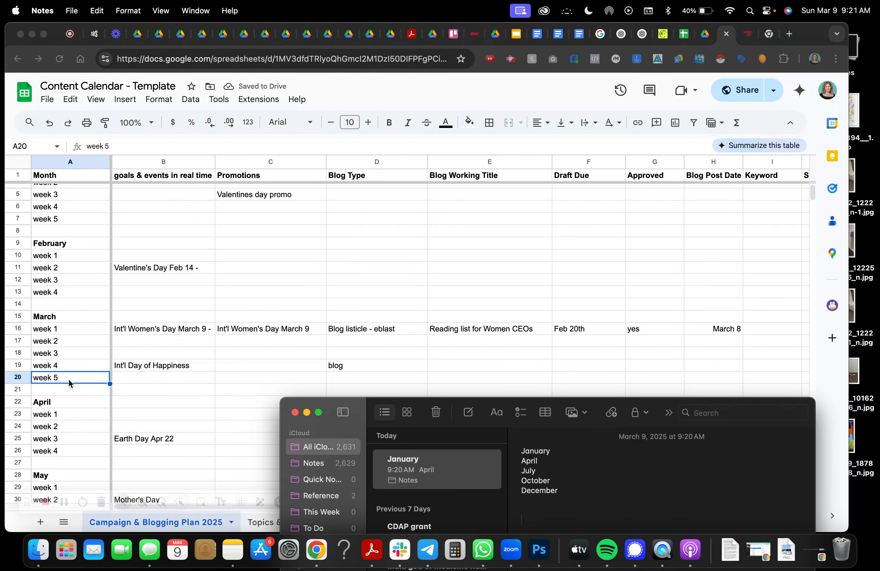
click(68, 380)
key(Delete)
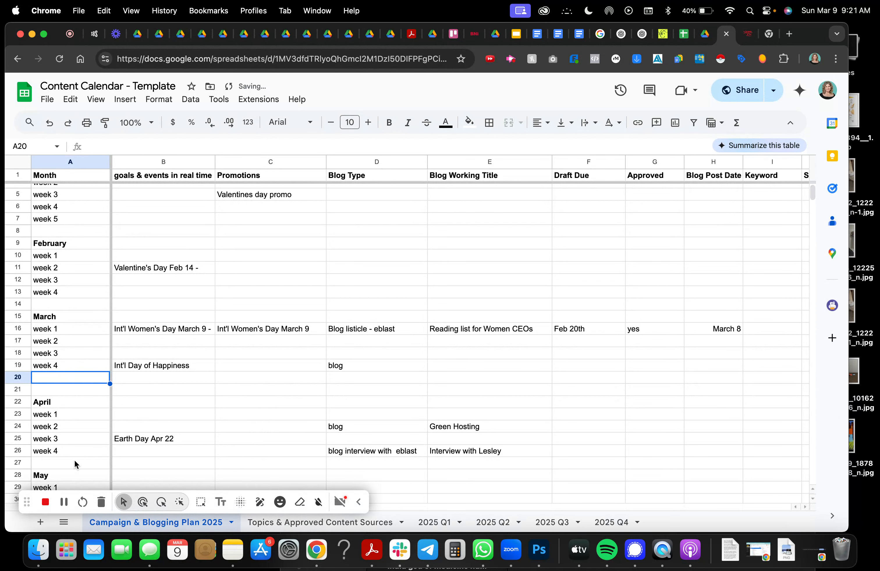
Insert a row below April's week 4 and paste the "week 5" label into its Month cell.
click(67, 442)
click(68, 450)
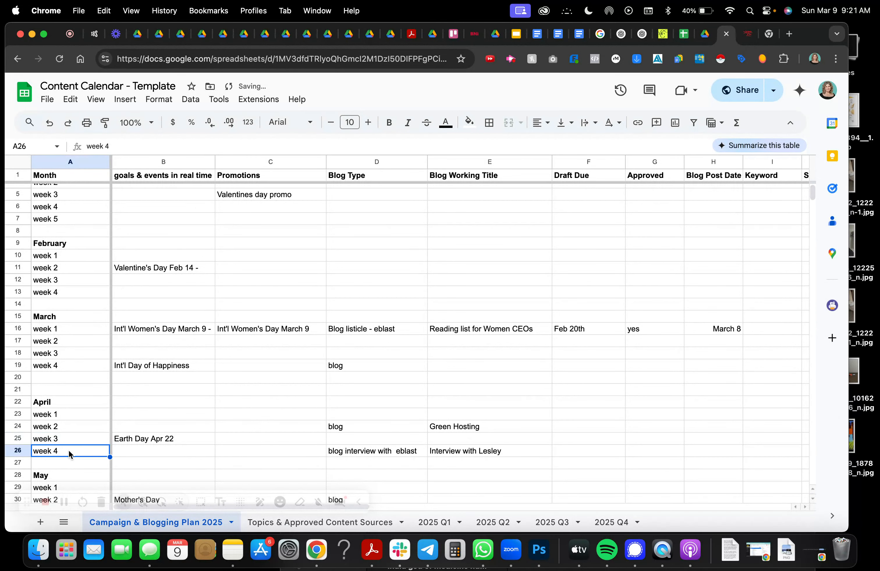
click(136, 106)
mouse_move(176, 137)
click(296, 160)
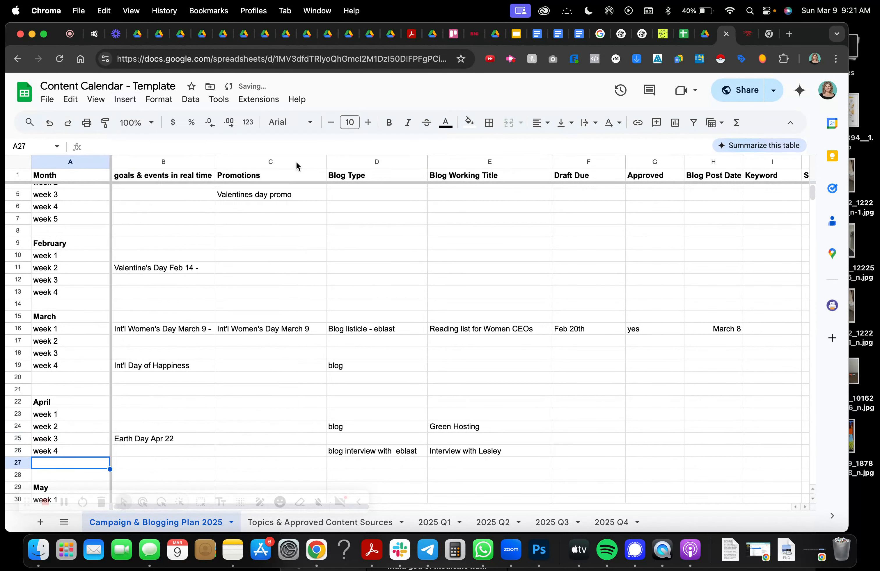
key(super+v)
Clear the "week 5" label under May and check the month list in the Notes app.
scroll(100, 449, down, 5)
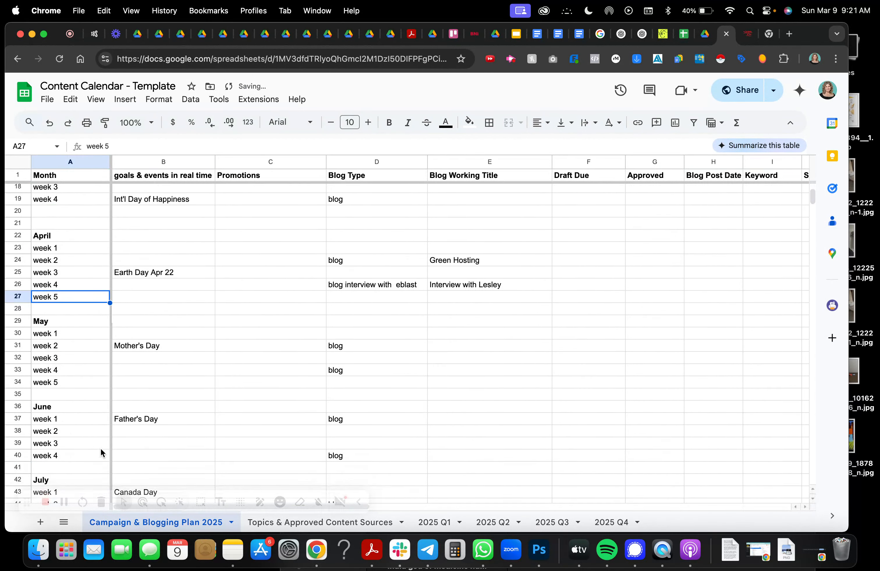
scroll(100, 449, down, 1)
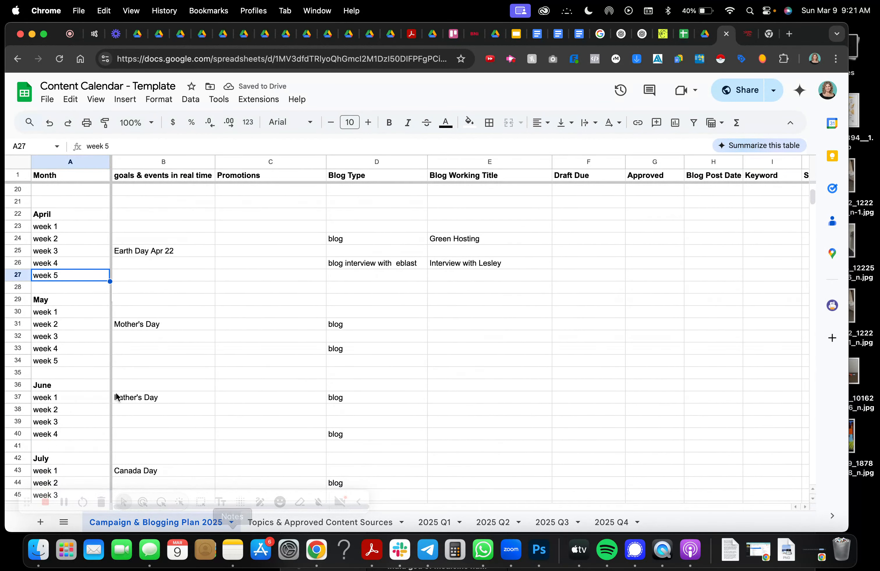
click(65, 360)
key(Delete)
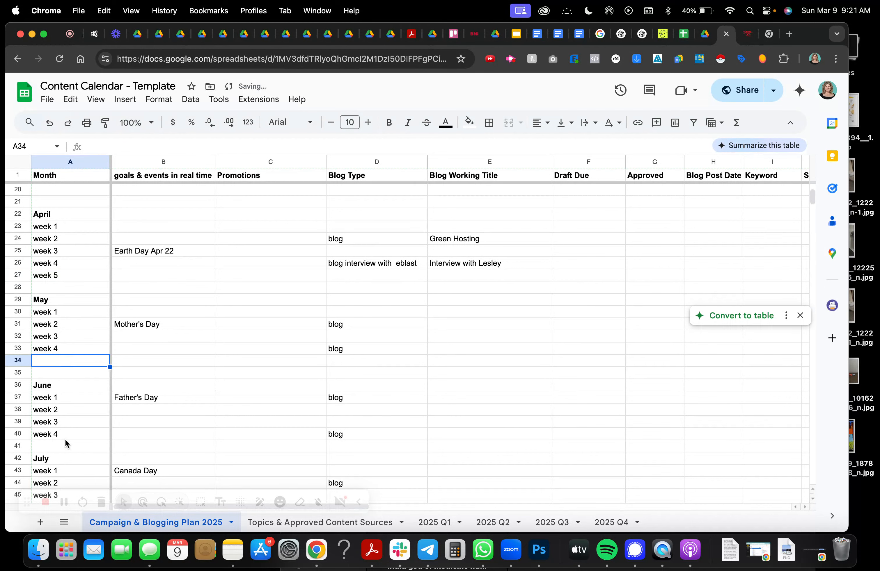
click(232, 551)
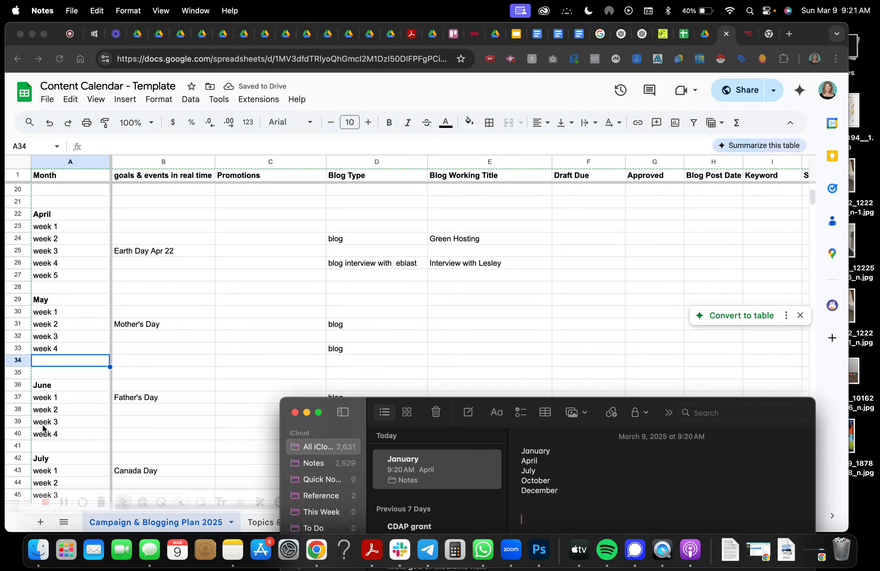
key(super+Tab)
Insert a row labelled "week 5" below July's week 4 and clear the "week 5" label under August.
scroll(75, 451, down, 5)
scroll(76, 450, down, 2)
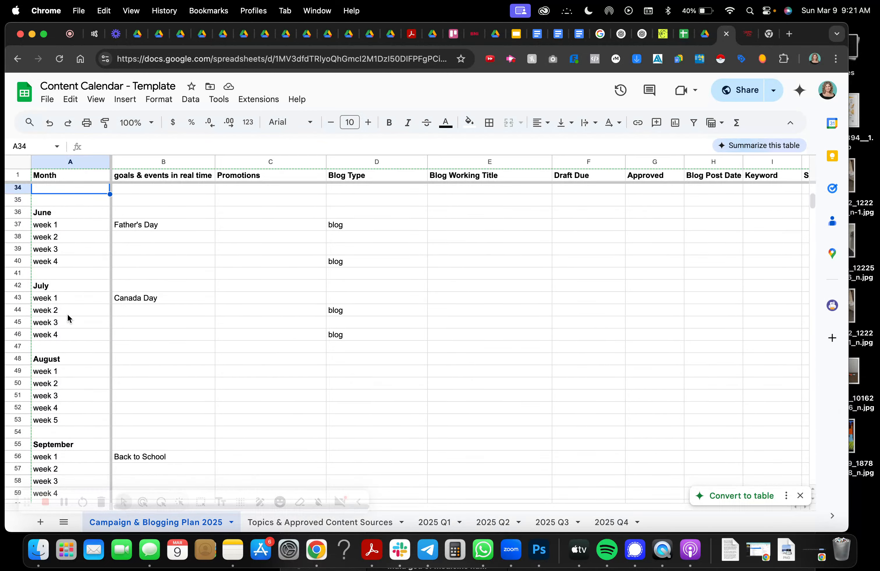
click(63, 334)
click(125, 99)
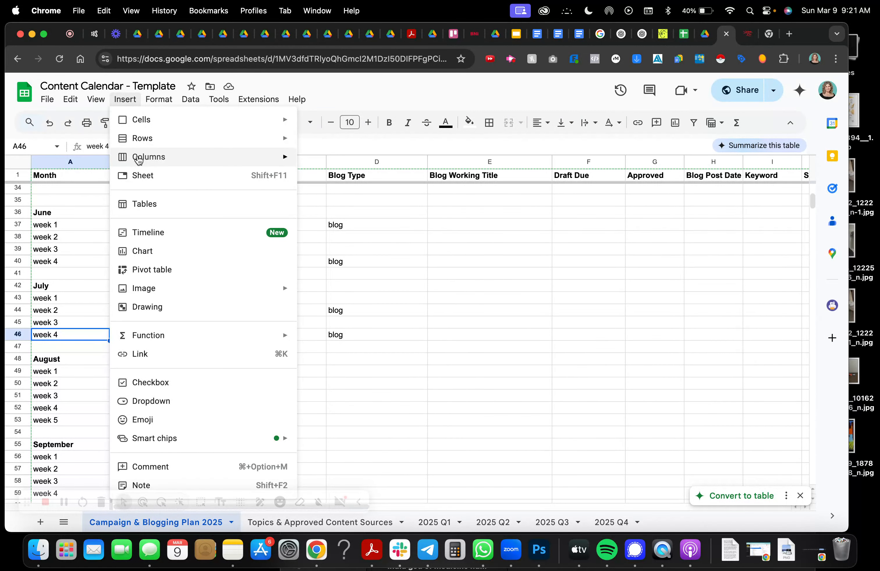
mouse_move(138, 137)
click(319, 161)
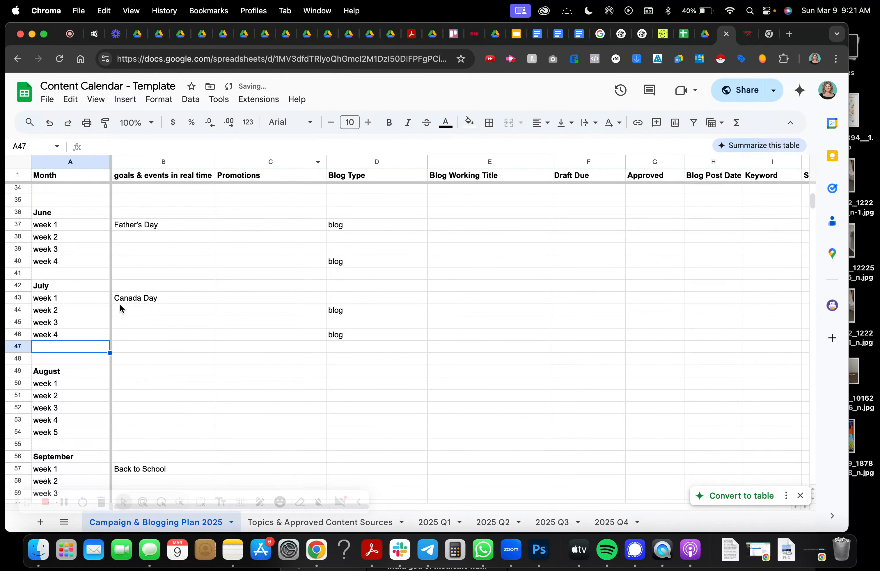
text(week 5)
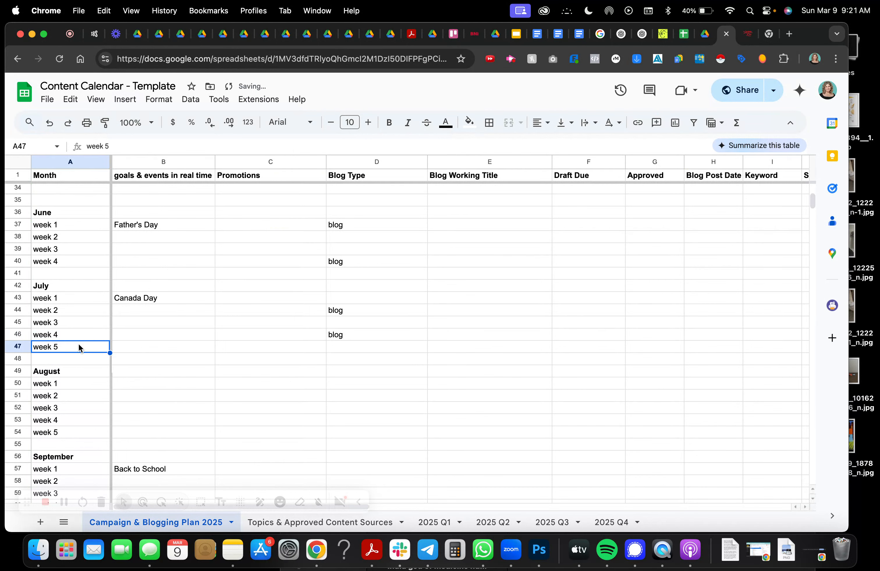
click(66, 433)
key(Delete)
Insert a row labelled "week 5" below October's week 4 and clear the "week 5" label under November.
scroll(65, 394, down, 5)
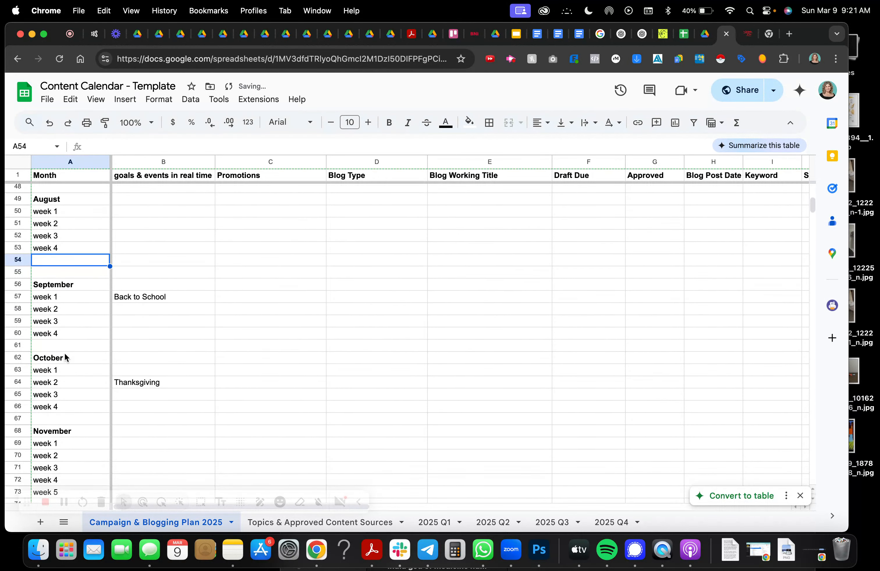
scroll(64, 353, down, 1)
click(57, 382)
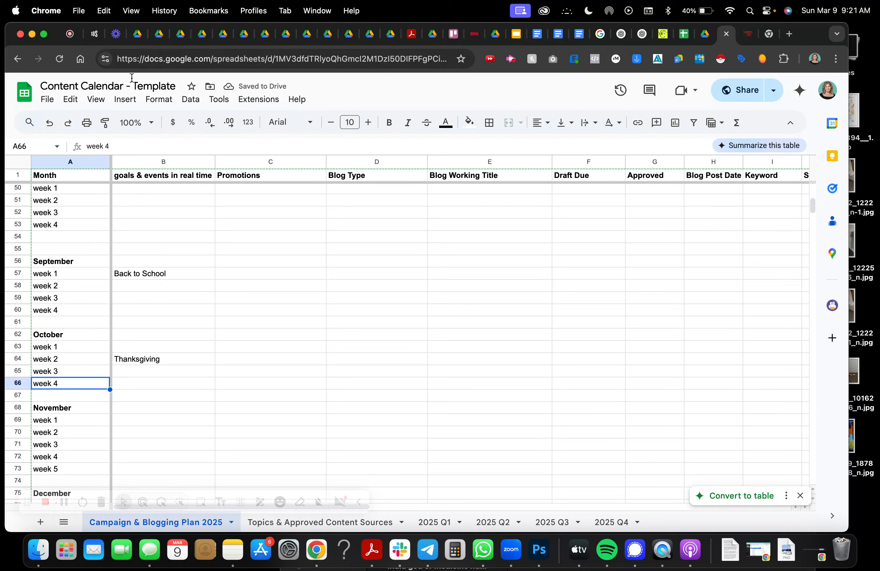
click(124, 99)
mouse_move(196, 140)
click(311, 162)
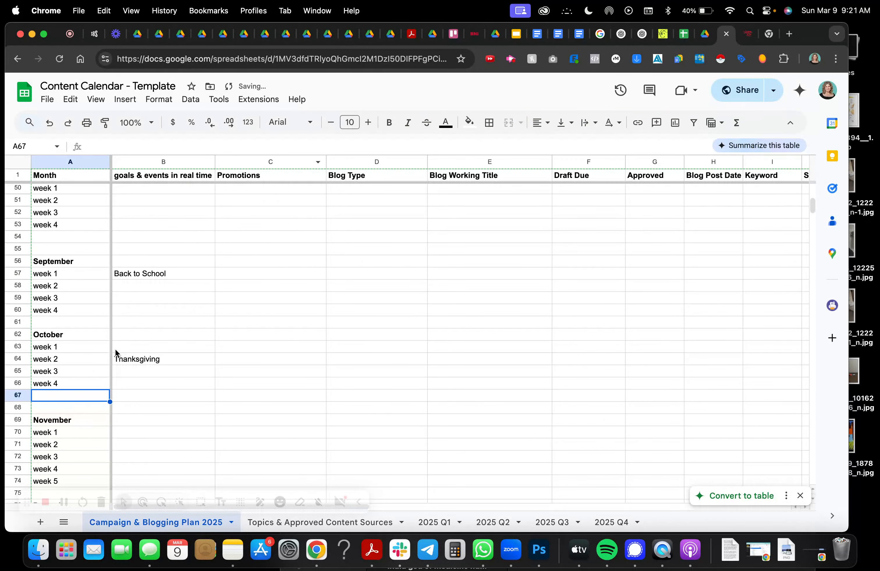
text(week 5)
scroll(68, 419, down, 5)
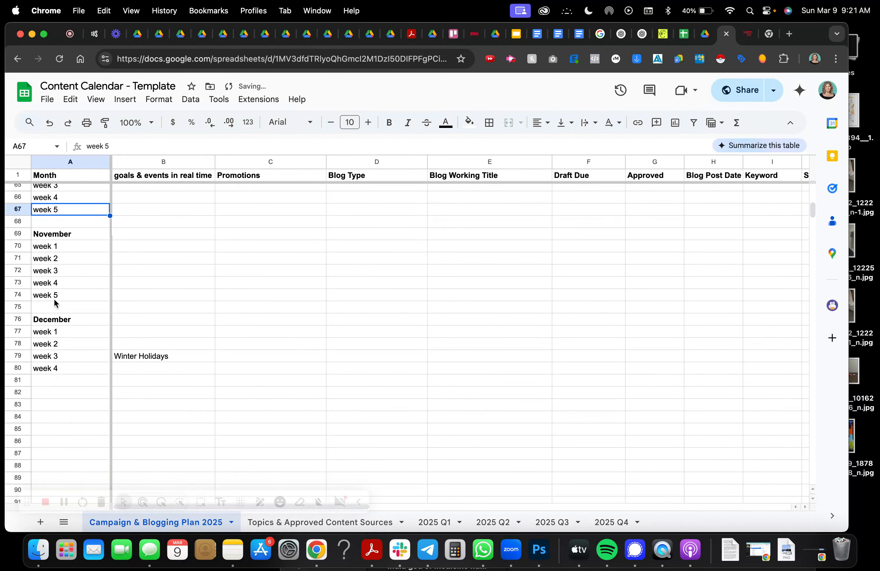
click(54, 299)
key(Delete)
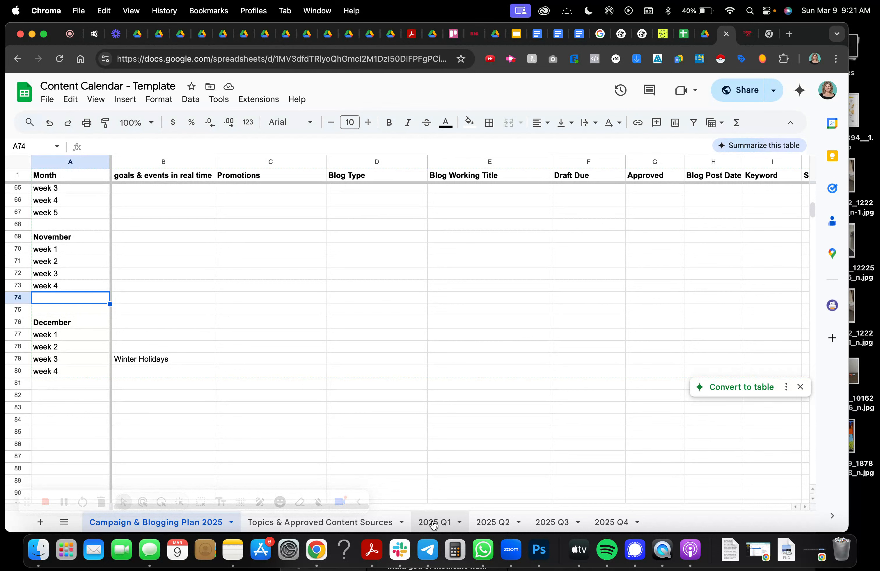
Look through the February and March weeks on the 2025 Q1 sheet and consult the month list in Notes.
click(433, 523)
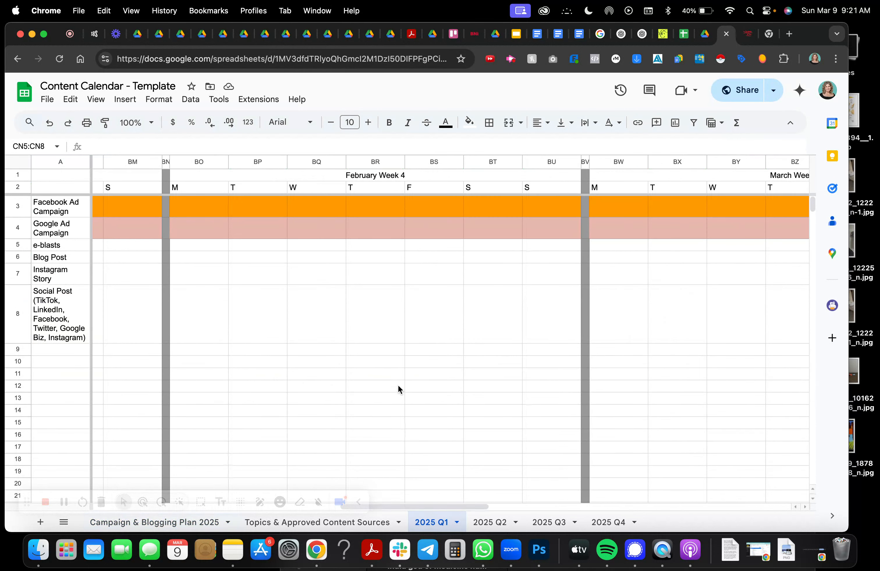
scroll(360, 352, left, 5)
scroll(360, 352, left, 5)
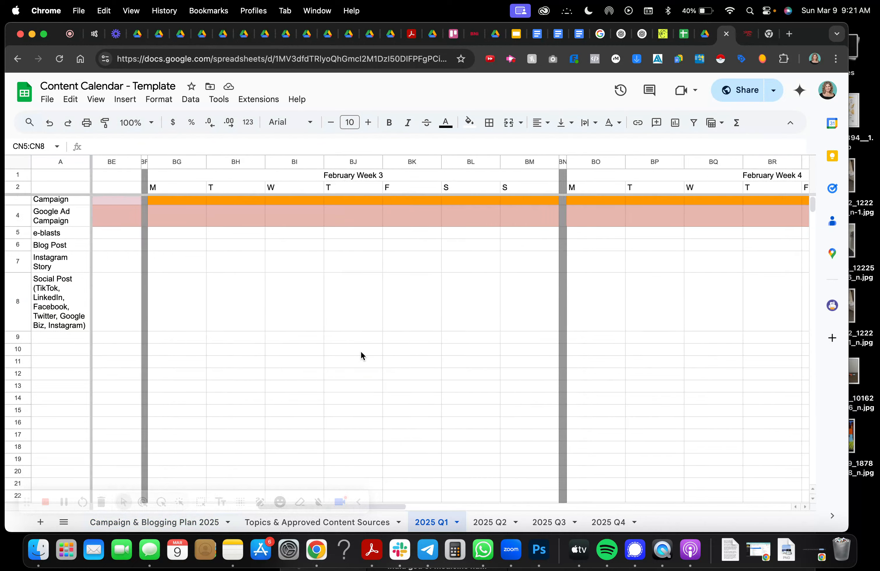
click(233, 549)
key(super+Tab)
scroll(584, 287, right, 15)
scroll(583, 287, right, 5)
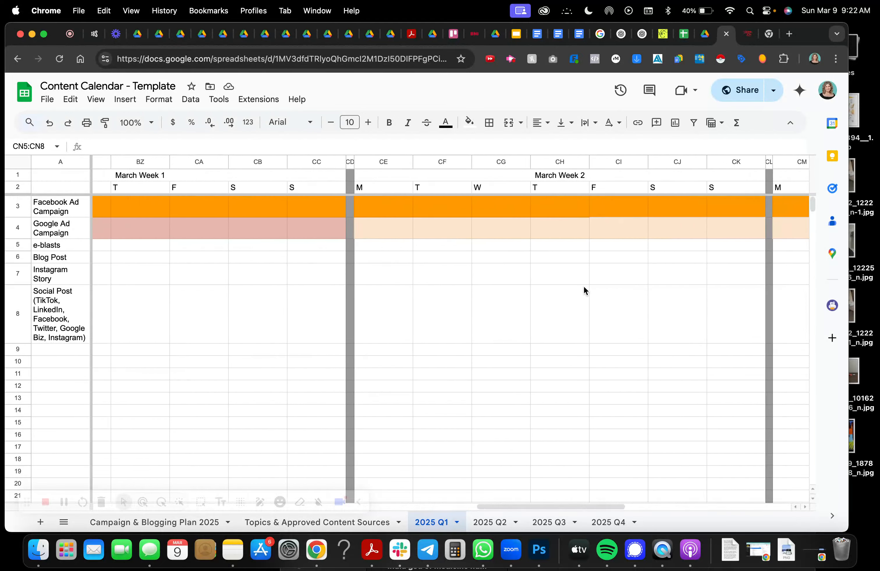
scroll(584, 287, left, 10)
scroll(583, 291, left, 10)
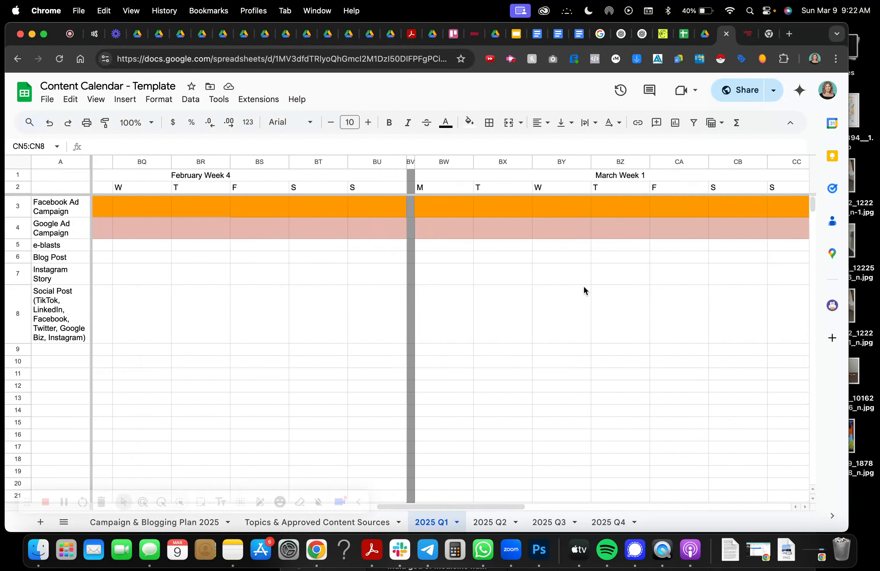
scroll(584, 288, left, 10)
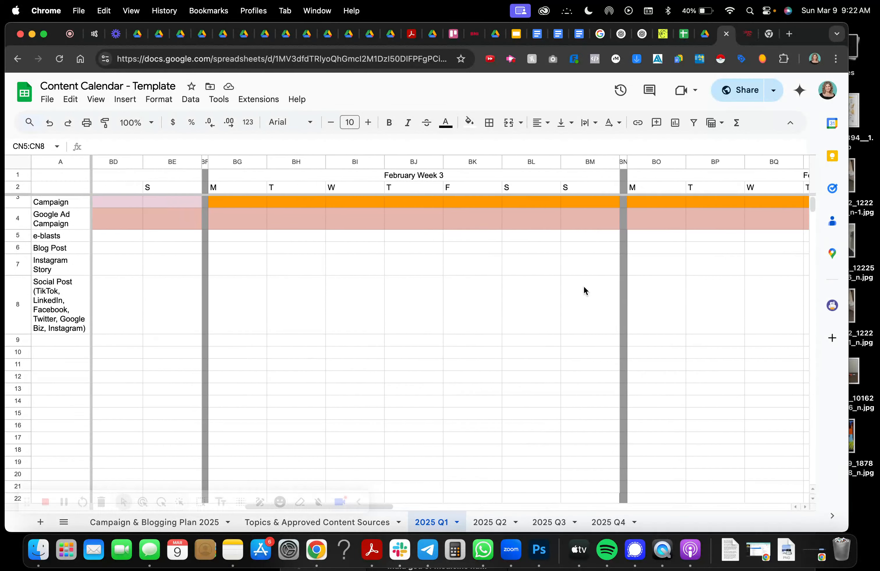
scroll(583, 288, left, 10)
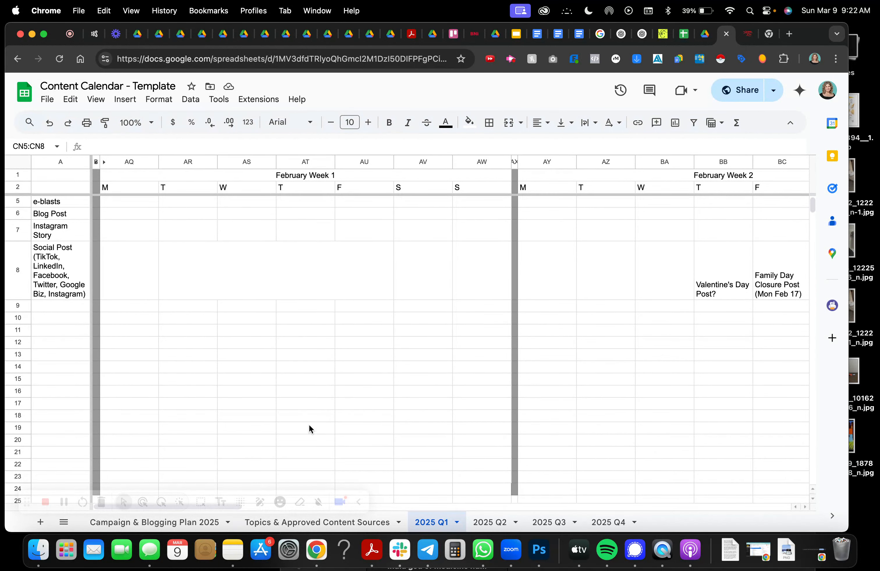
Examine the 2025 Q1 sheet from February week 2 through March week 4, comparing its weeks with the month list in Notes.
scroll(399, 395, right, 5)
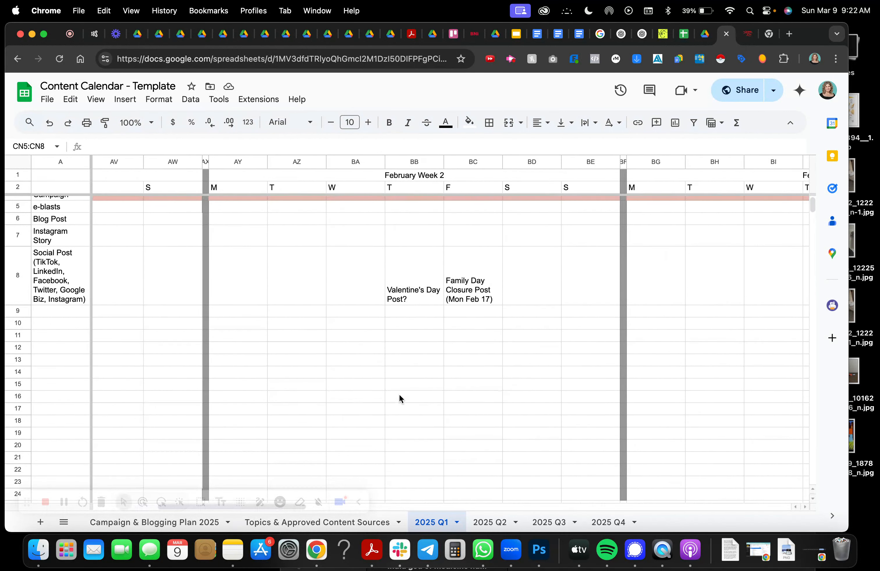
scroll(456, 364, right, 6)
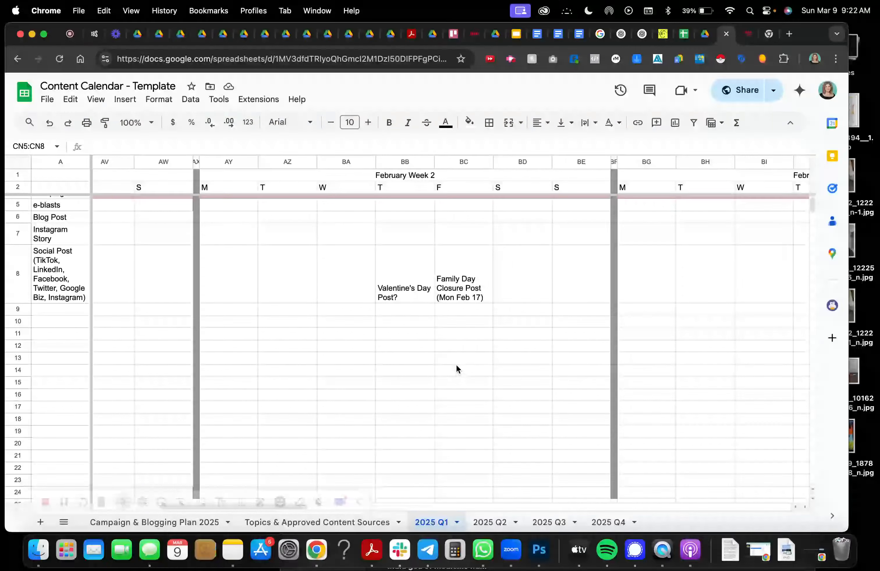
scroll(456, 365, right, 3)
scroll(416, 415, right, 4)
scroll(416, 414, up, 1)
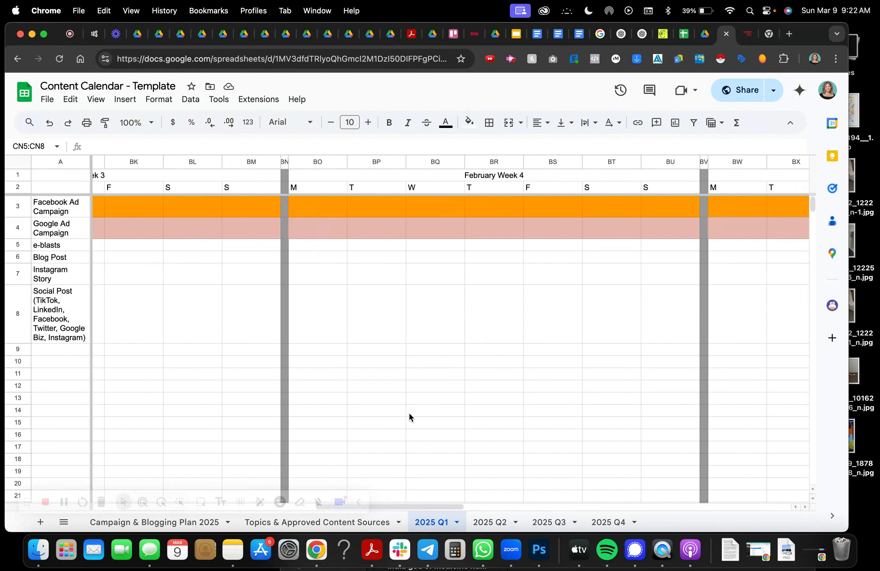
scroll(410, 414, right, 5)
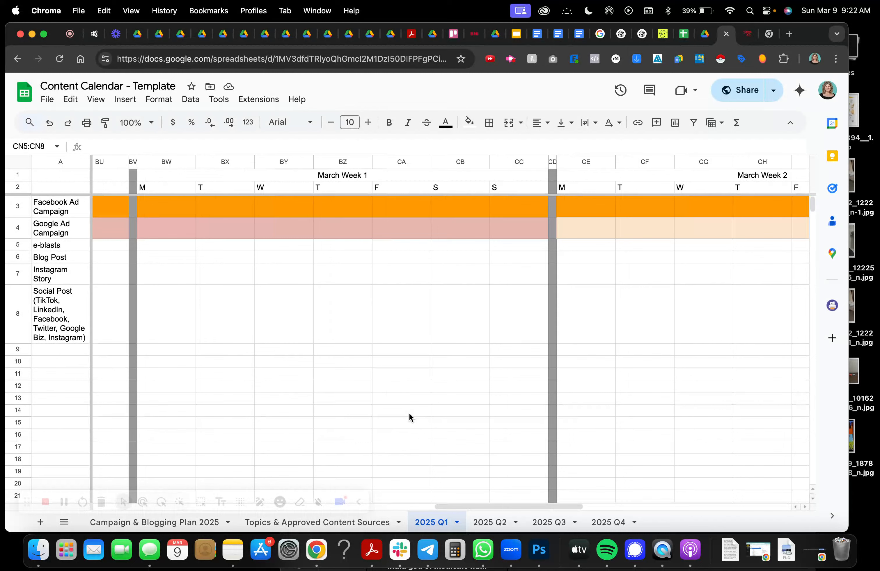
scroll(493, 417, right, 4)
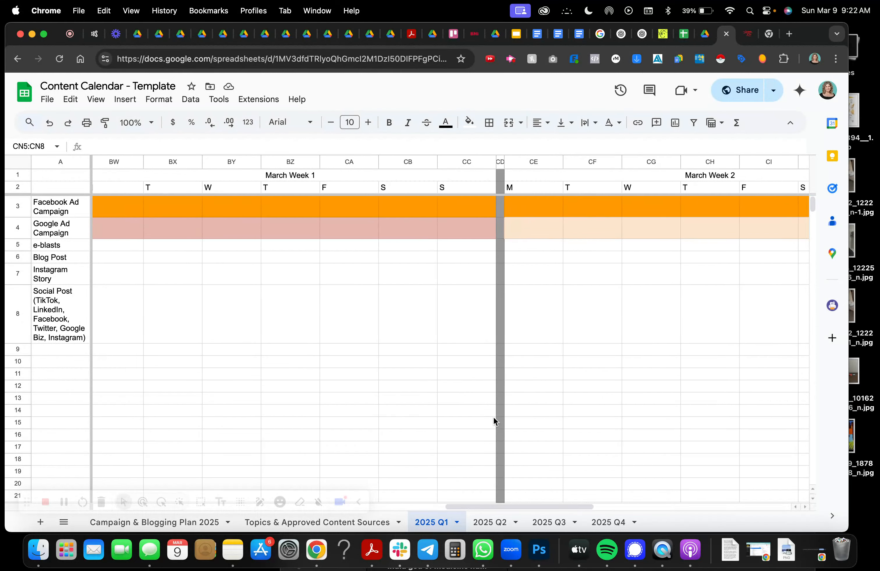
scroll(497, 330, left, 5)
scroll(497, 330, right, 5)
scroll(497, 333, right, 5)
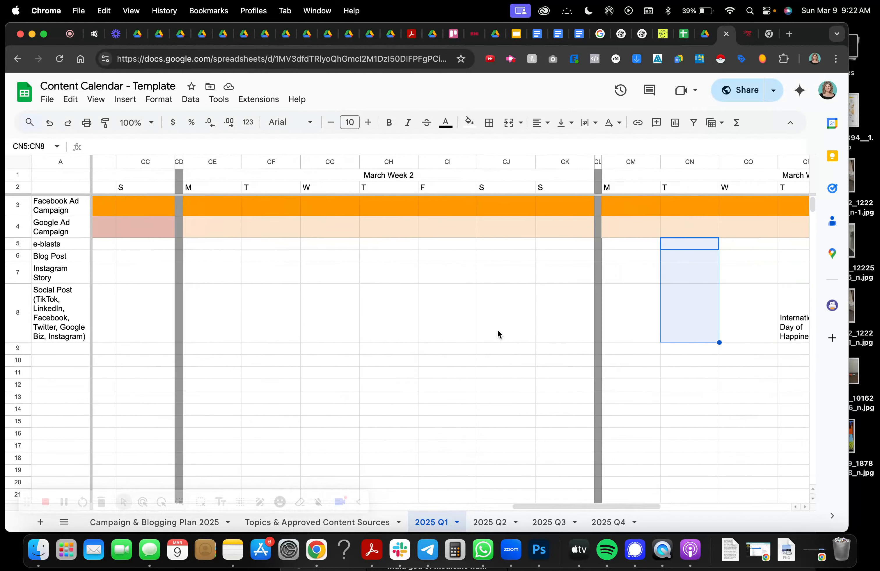
click(234, 551)
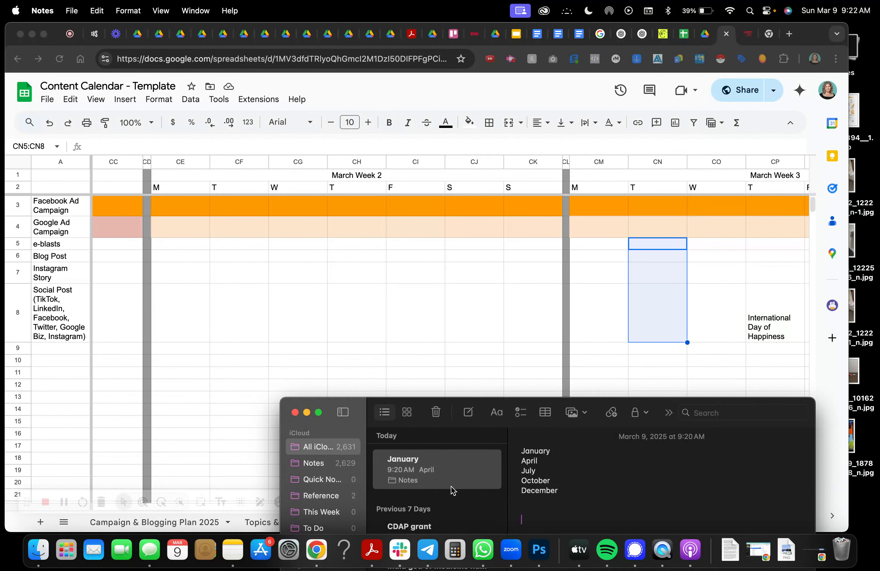
click(489, 324)
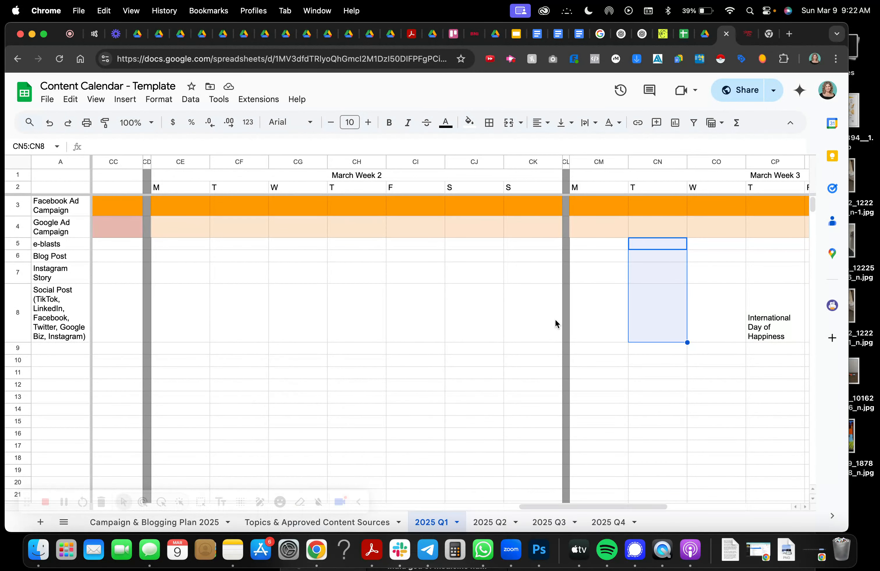
scroll(594, 327, right, 6)
scroll(628, 327, right, 6)
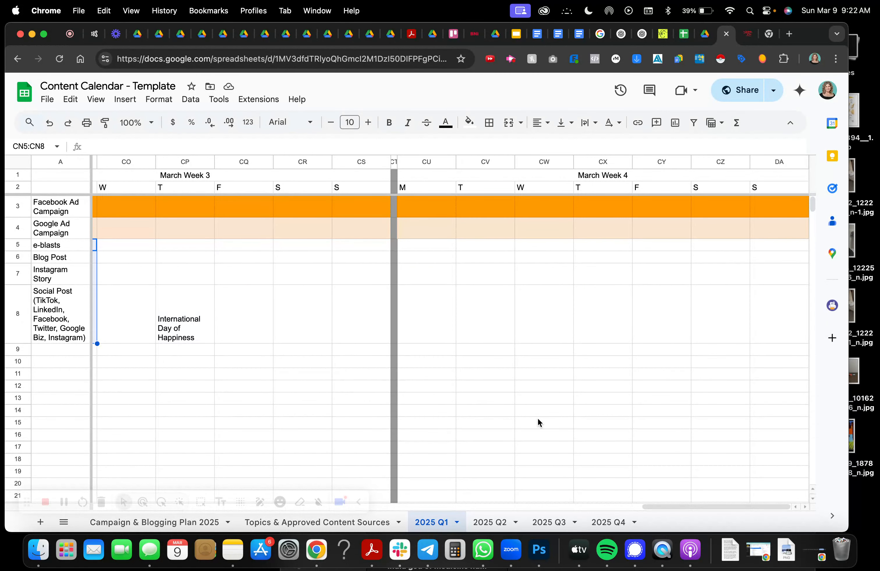
Review the April weeks on the 2025 Q2 sheet through April Week 5 and bring up the month list in Notes.
click(499, 524)
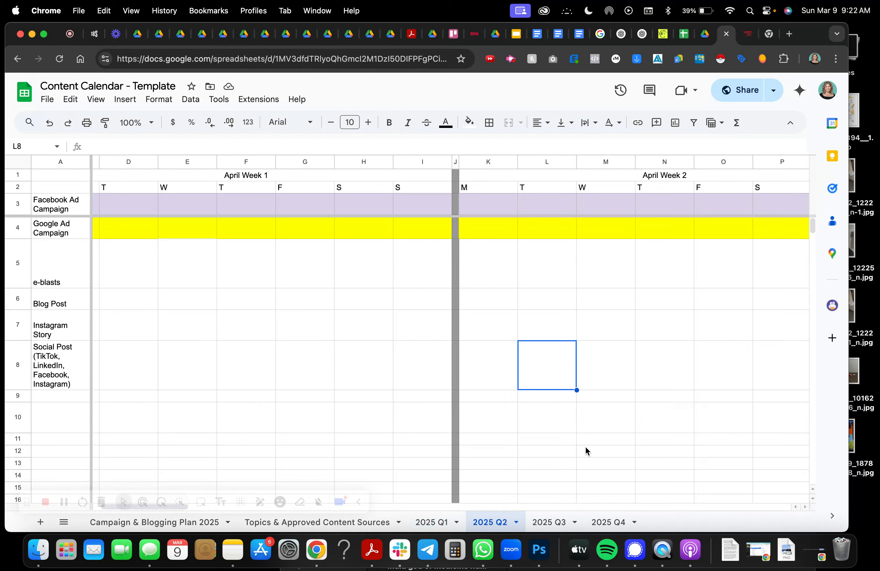
scroll(636, 418, right, 10)
scroll(636, 417, right, 10)
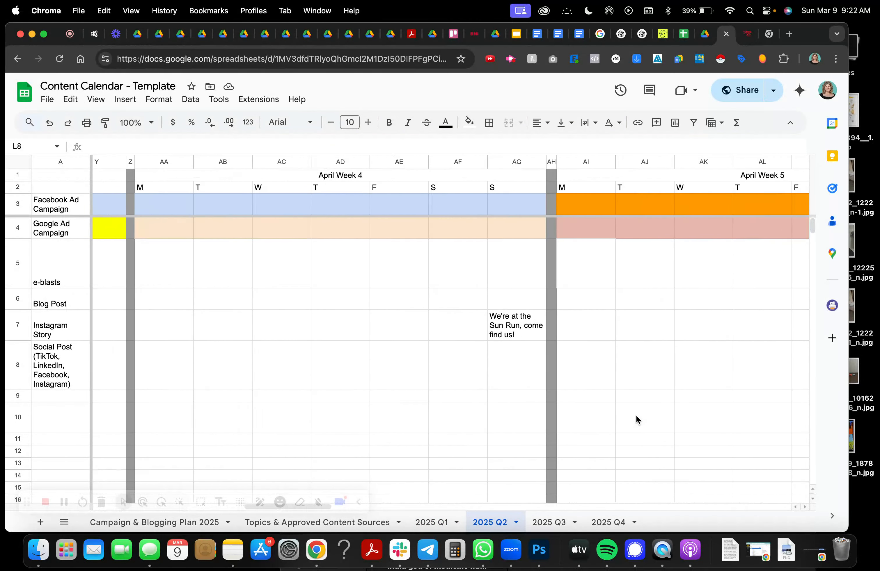
scroll(636, 416, right, 5)
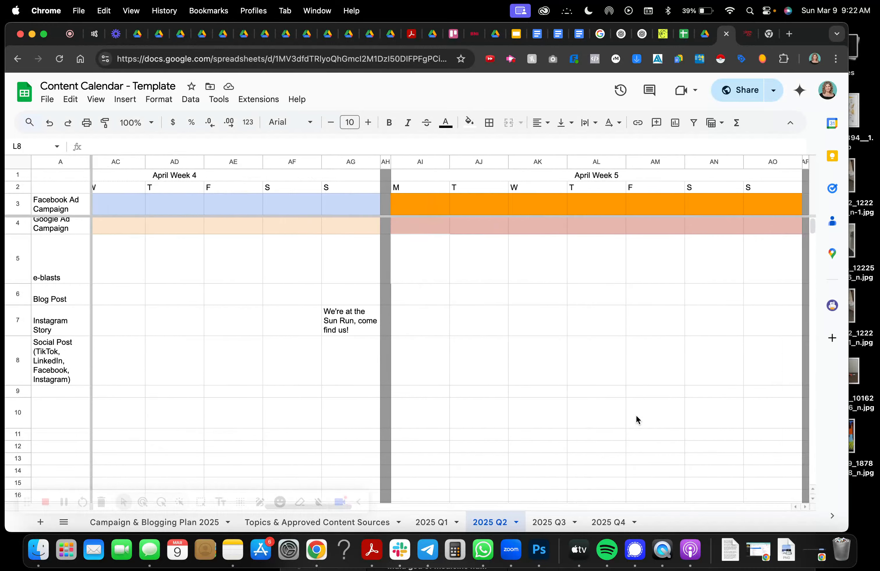
scroll(636, 415, right, 2)
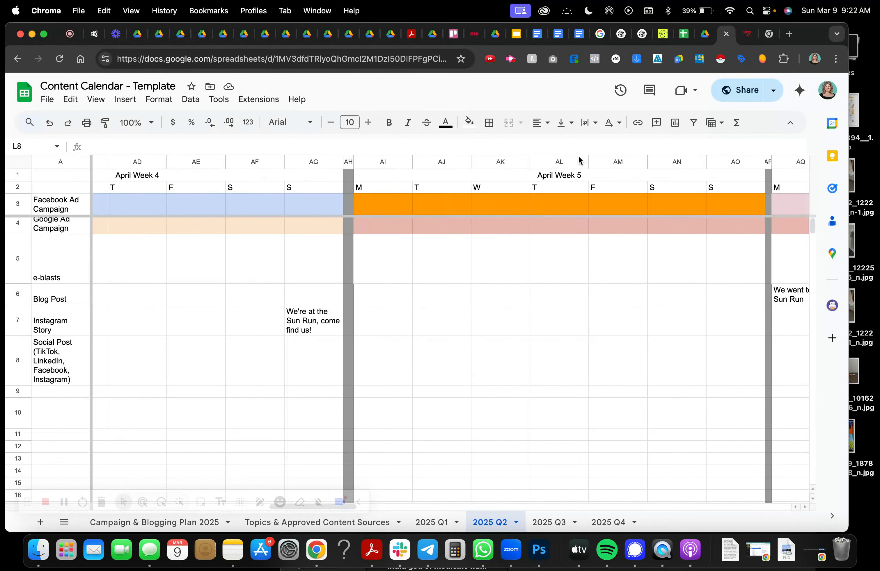
click(235, 552)
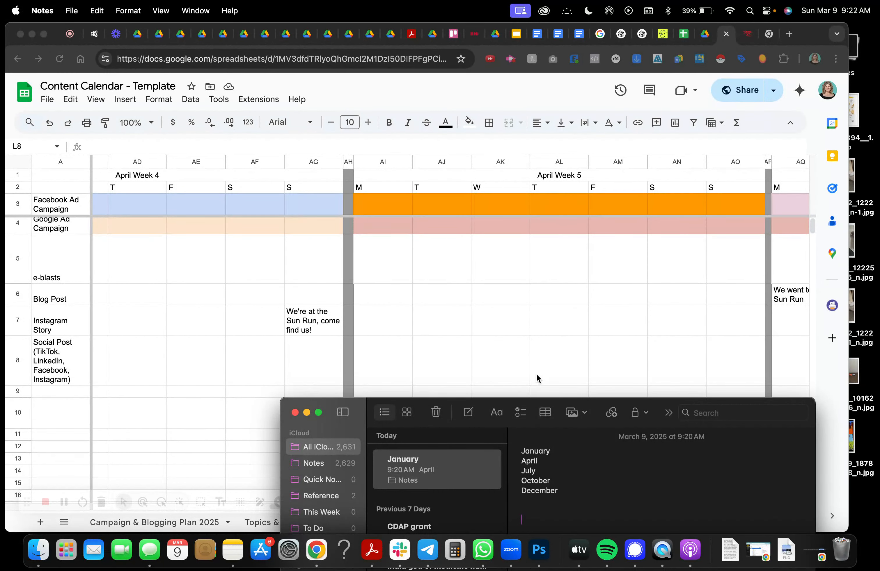
Return to the content calendar in Chrome and review the July weeks on the 2025 Q3 sheet through July Week 5.
click(586, 365)
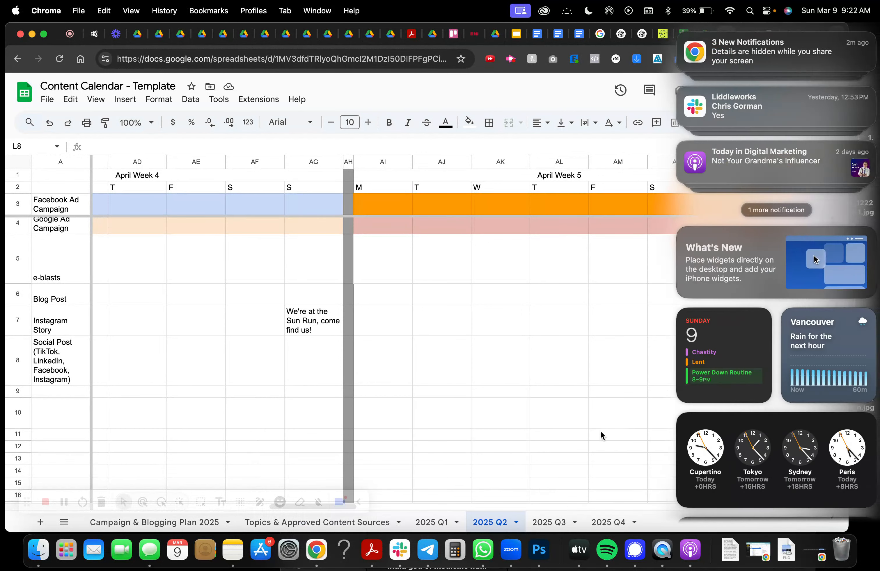
double_click(587, 435)
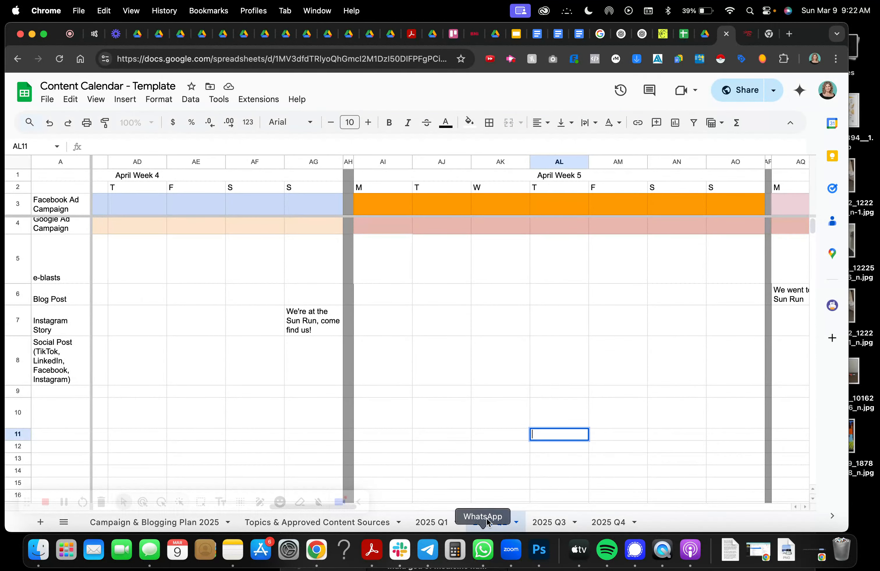
click(549, 523)
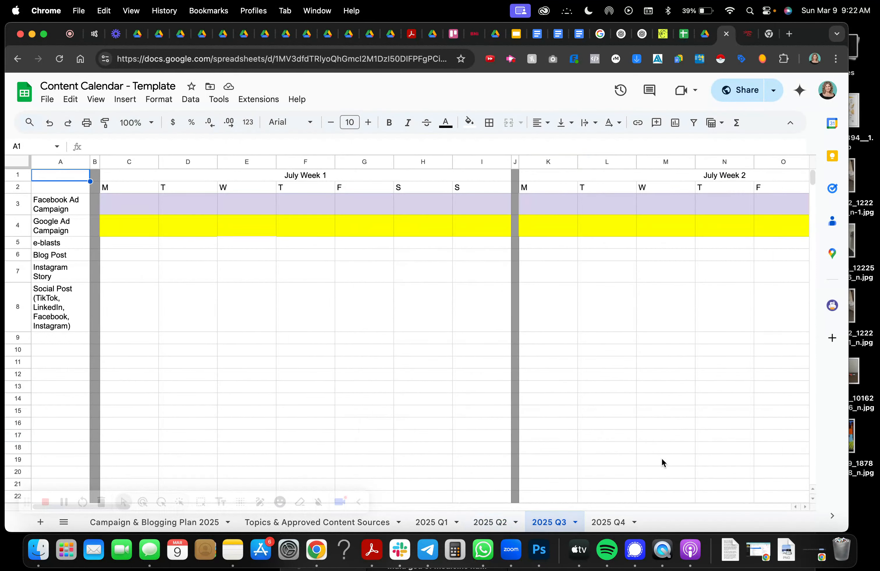
click(569, 438)
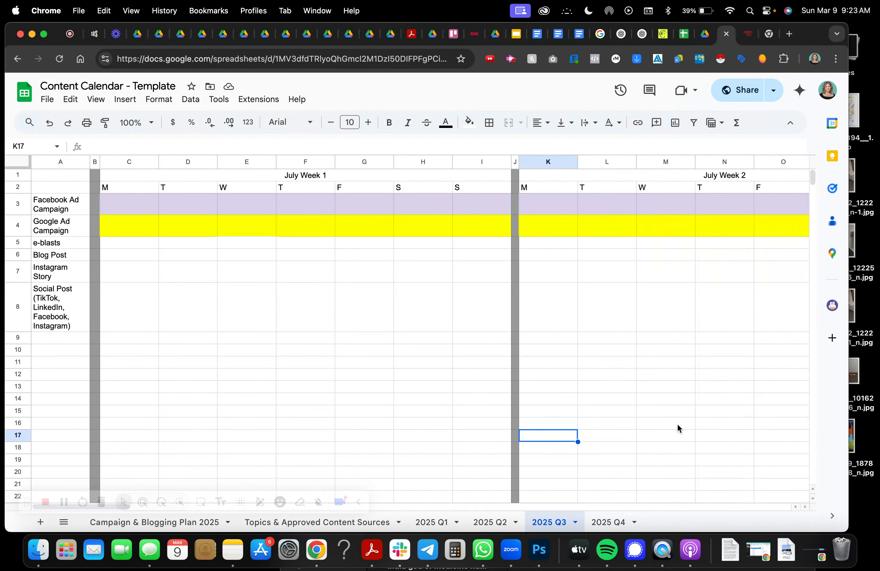
click(740, 411)
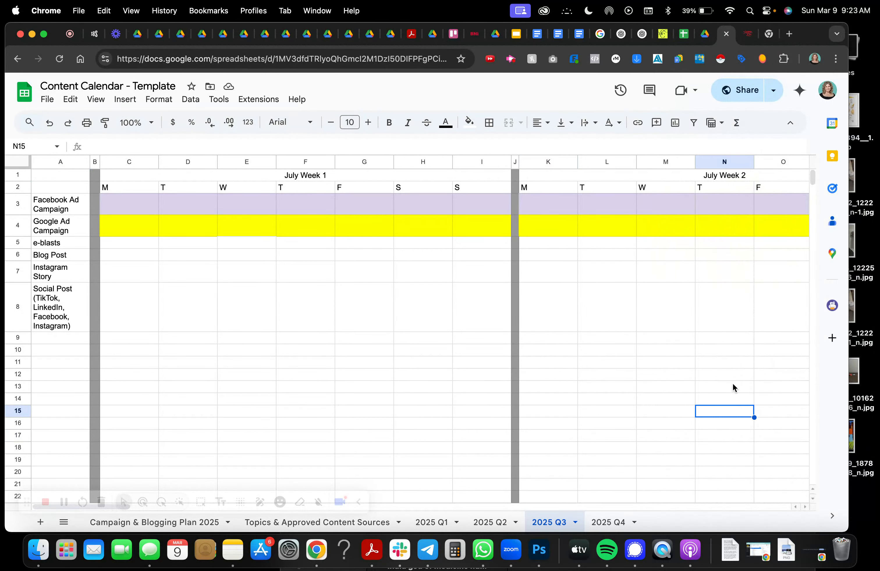
scroll(732, 383, right, 10)
scroll(733, 383, right, 15)
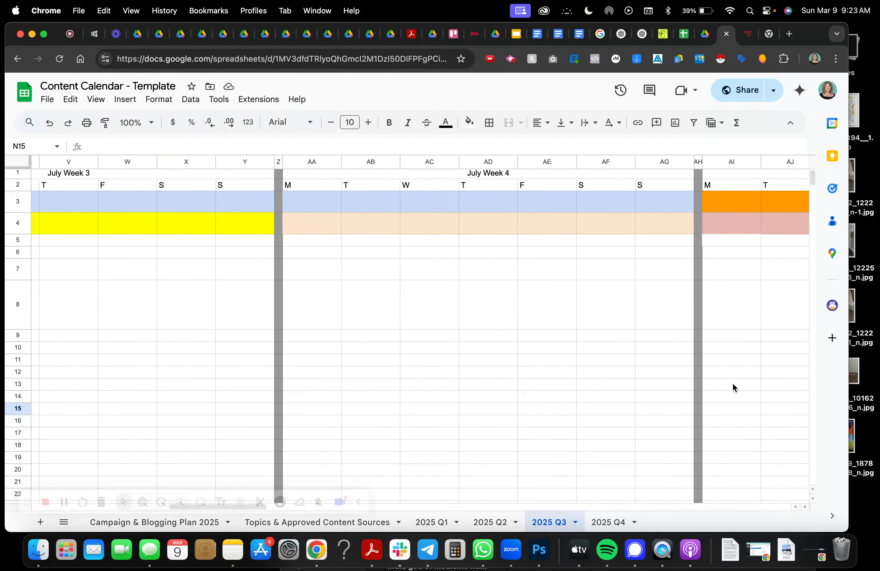
scroll(732, 383, right, 1)
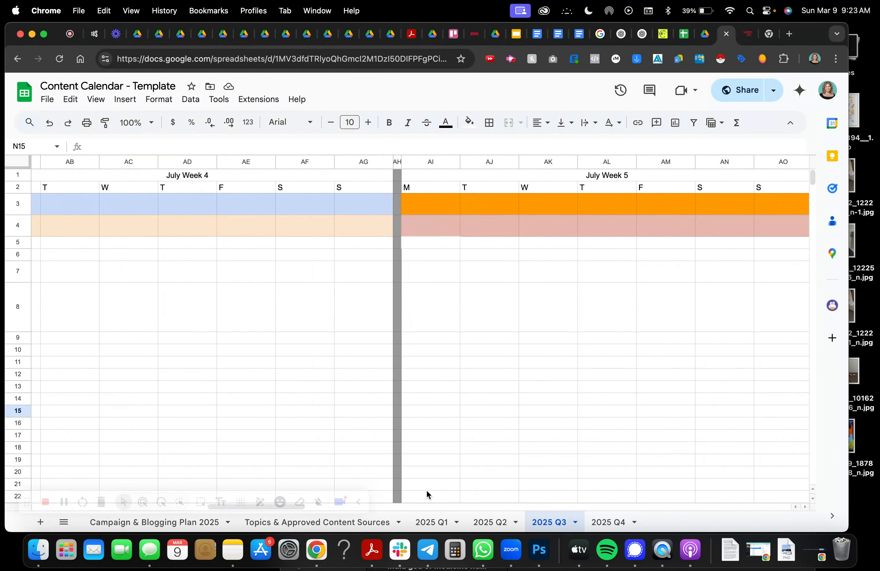
Reorder the sheets so Campaign & Blogging Plan 2025 comes directly after Topics & Approved Content Sources.
click(442, 523)
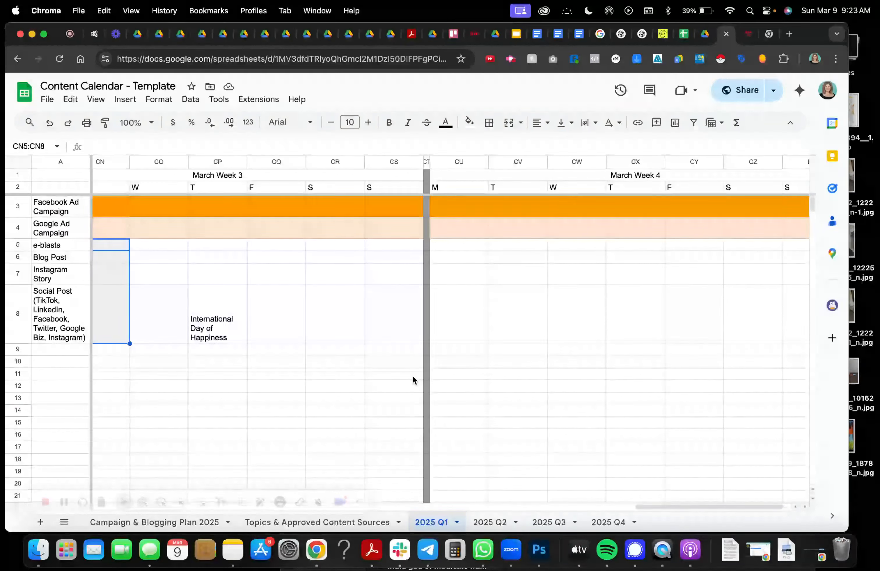
scroll(413, 375, left, 1)
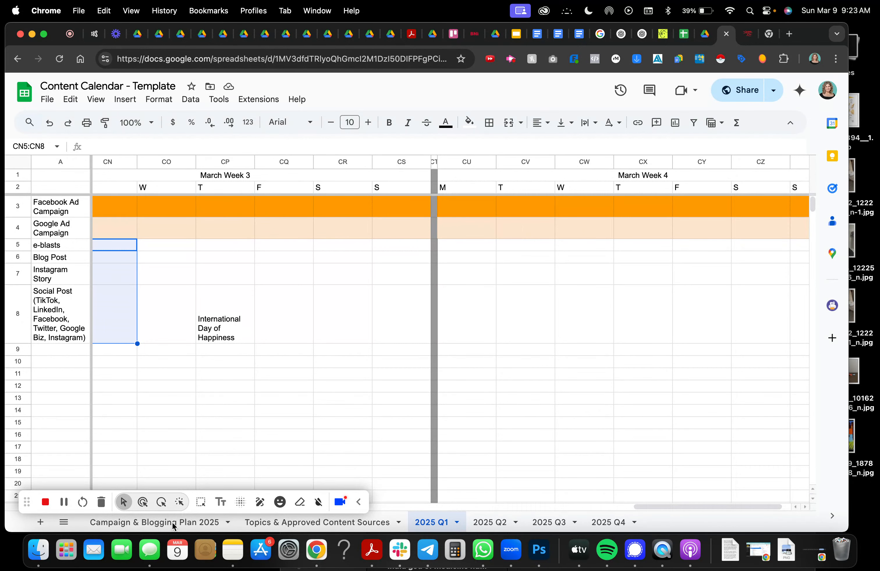
click(359, 502)
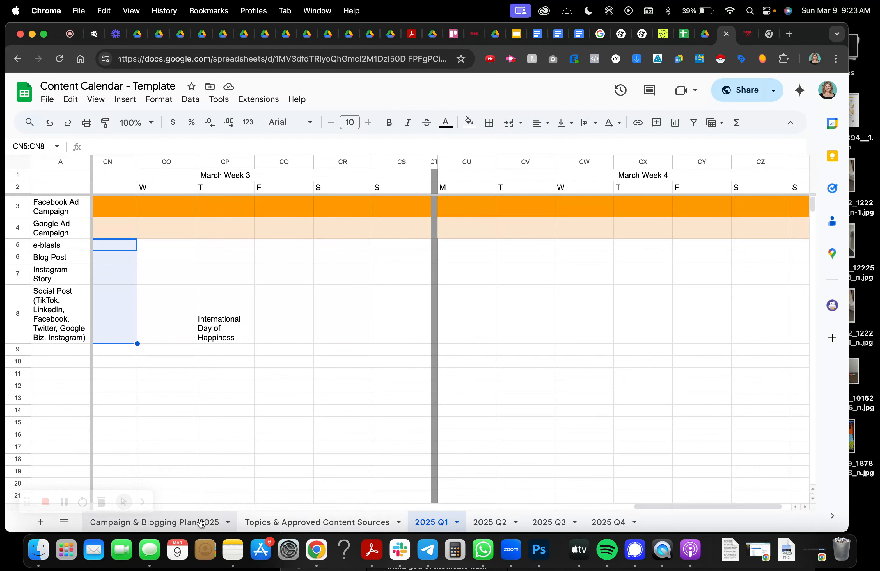
drag(193, 526, 351, 528)
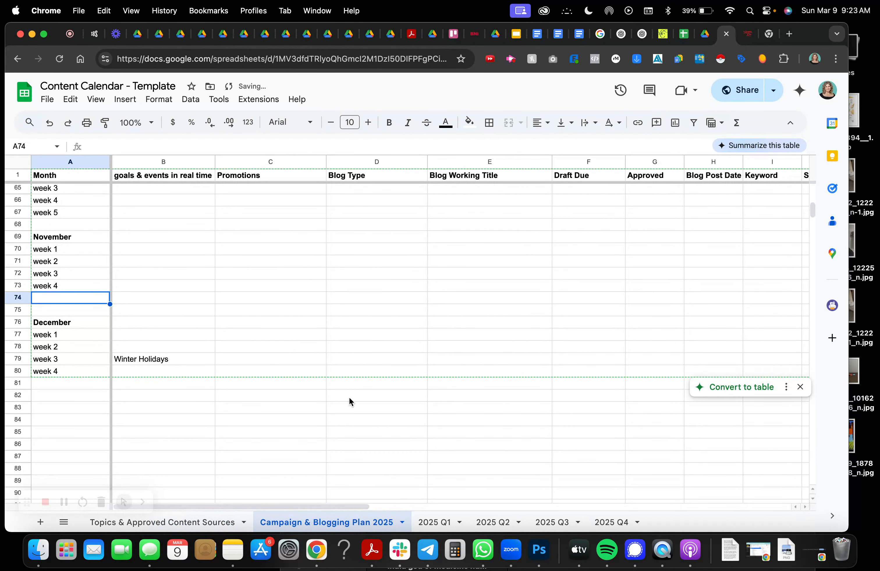
Check April's blog topics in the campaign plan and enter "green hosting" as the Tuesday e-blast in April Week 2 on 2025 Q2.
scroll(296, 342, up, 13)
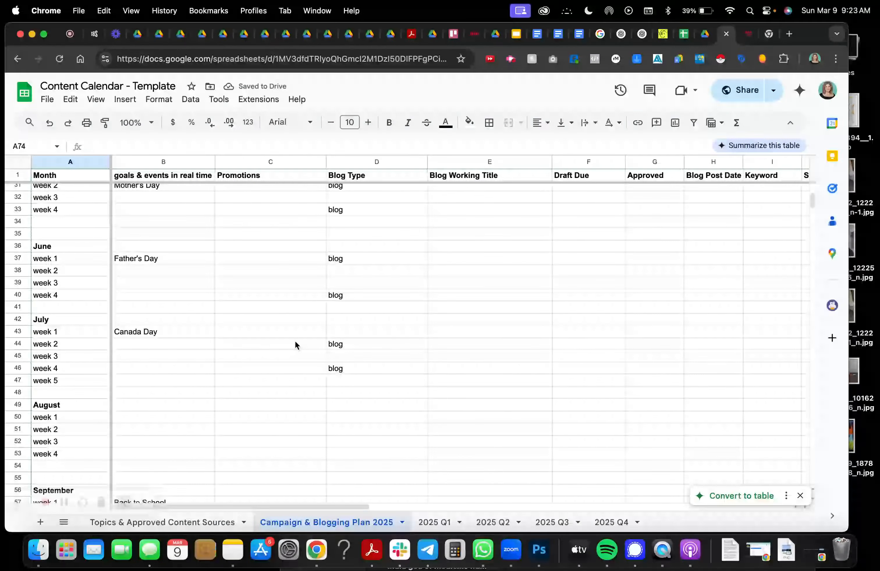
scroll(295, 345, up, 3)
scroll(353, 251, up, 1)
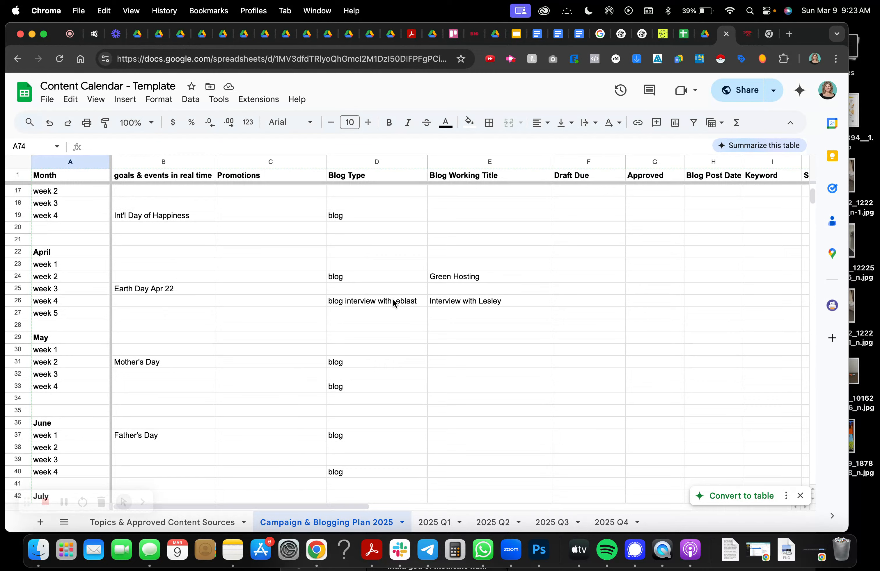
scroll(434, 294, up, 1)
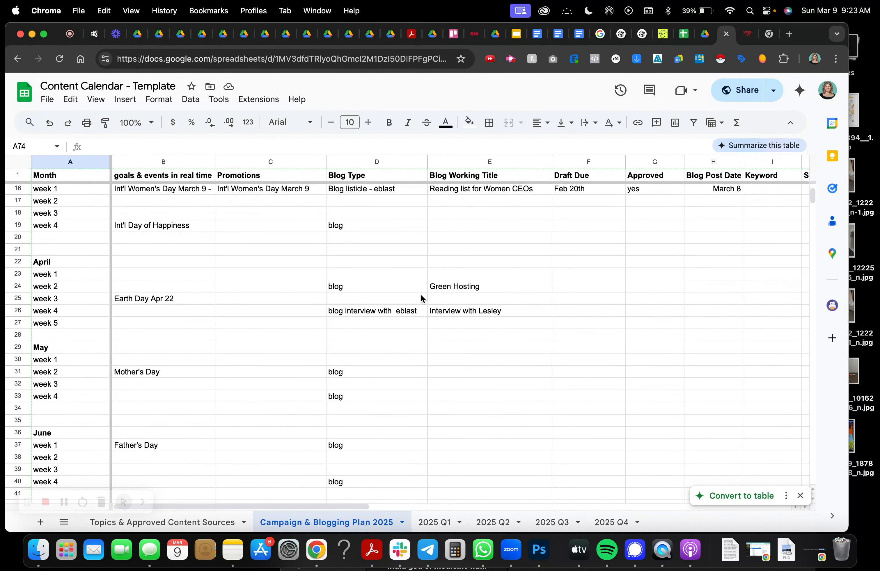
click(493, 522)
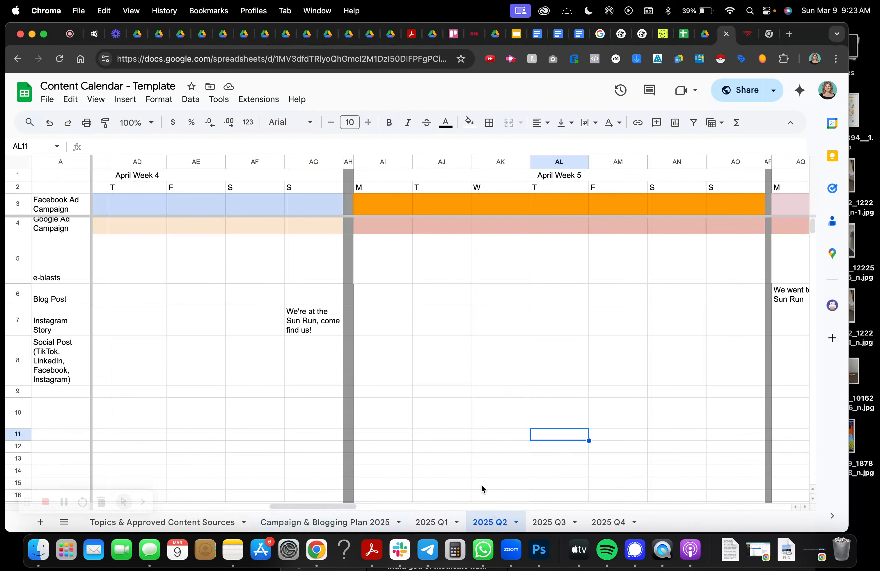
scroll(435, 488, left, 15)
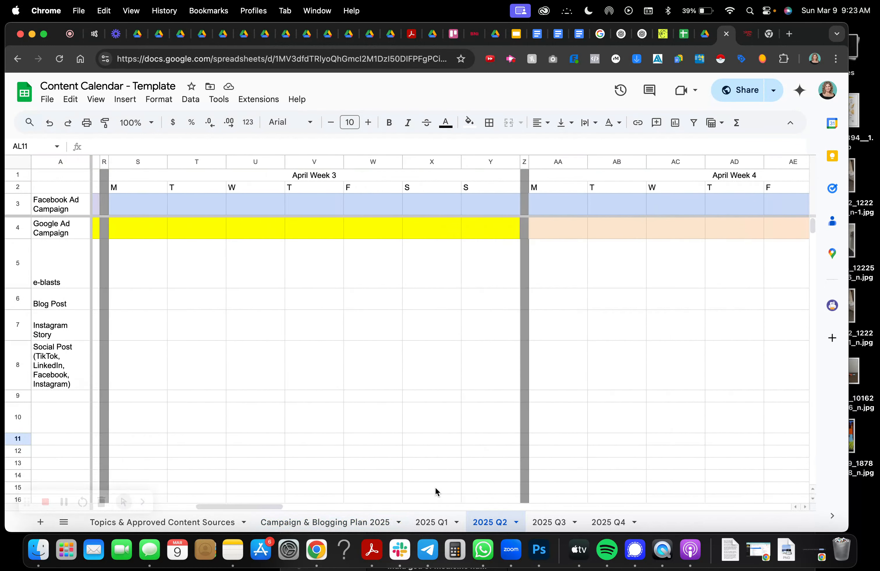
scroll(435, 488, left, 10)
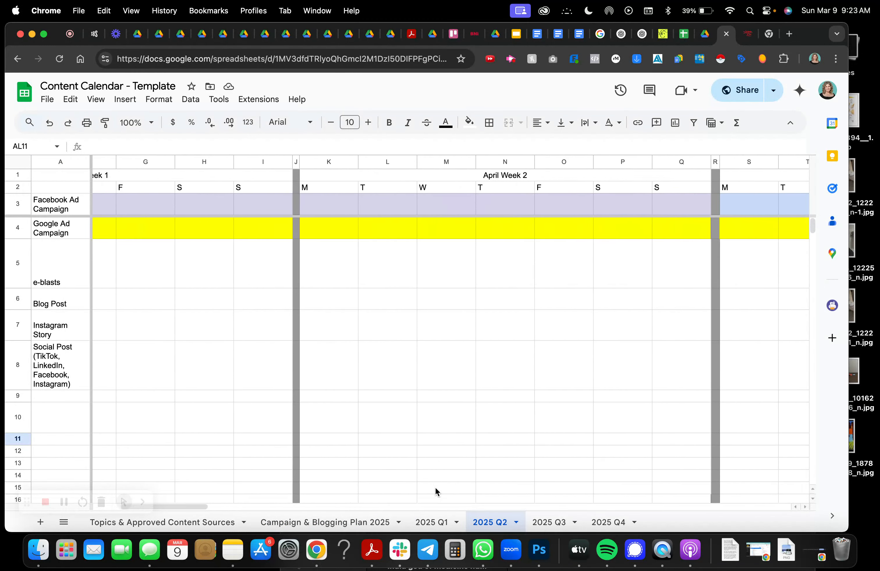
scroll(435, 487, right, 2)
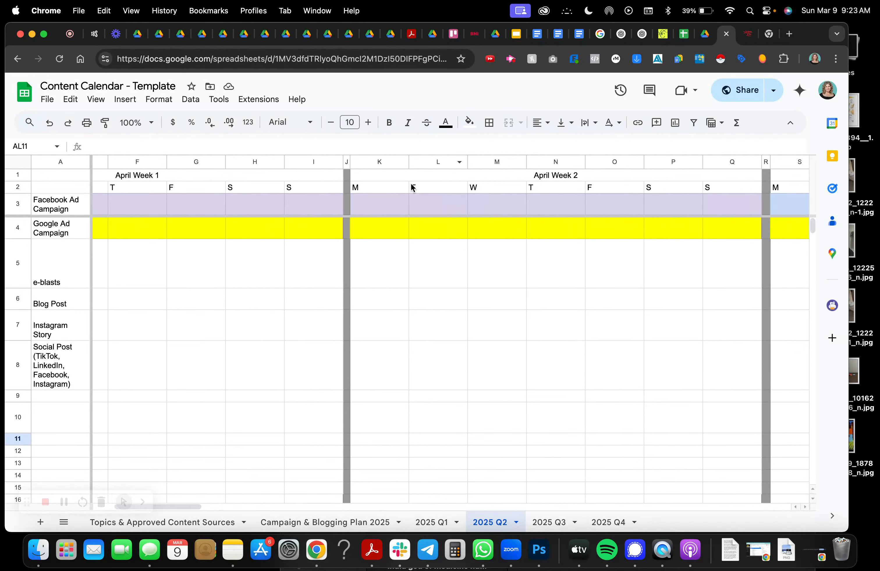
scroll(413, 282, right, 1)
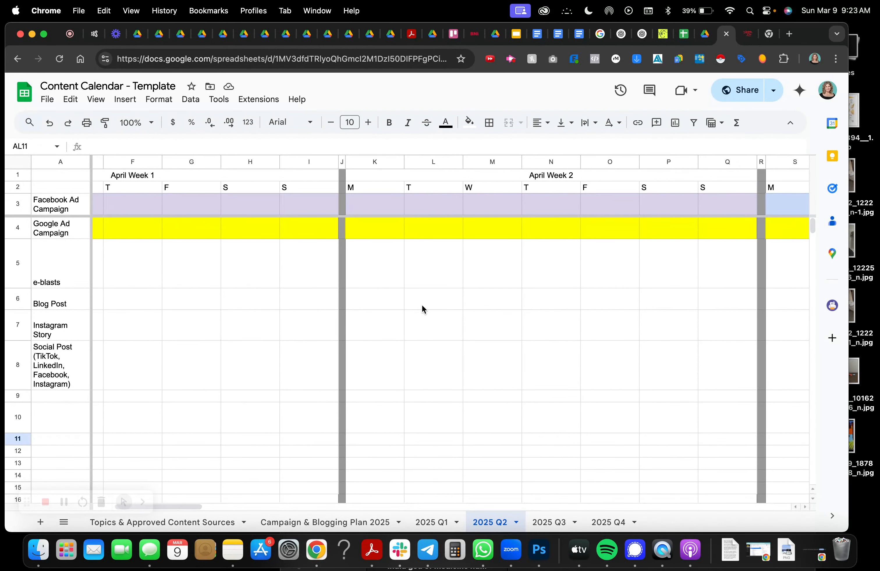
click(421, 287)
text(g)
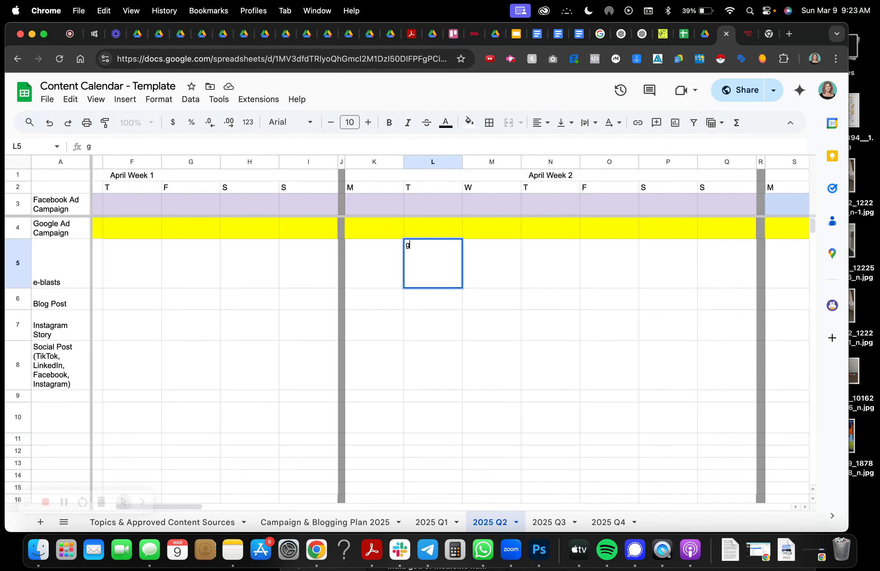
text(reen hosting)
Copy "green hosting" into the Blog Post, Instagram Story and Social Post rows for the same Tuesday of April Week 2.
drag(452, 244, 404, 247)
key(super+c)
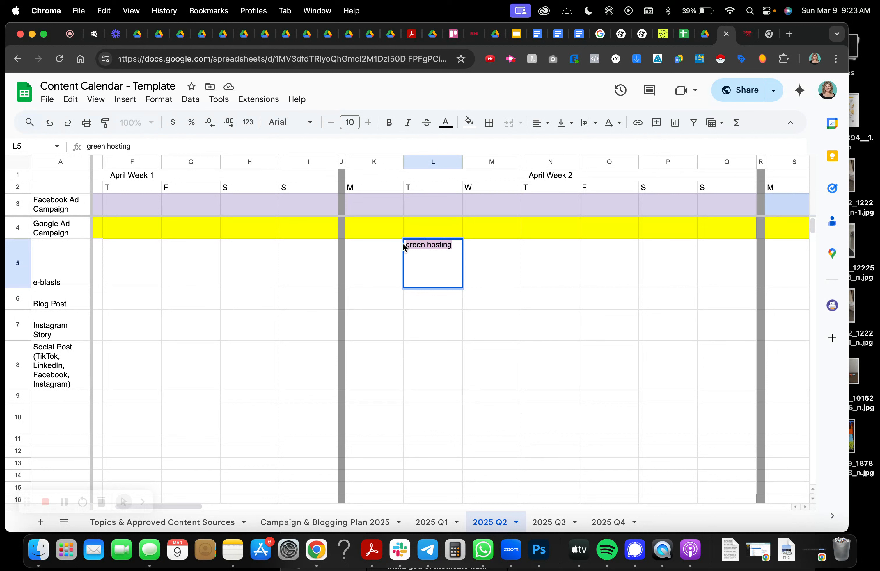
click(416, 296)
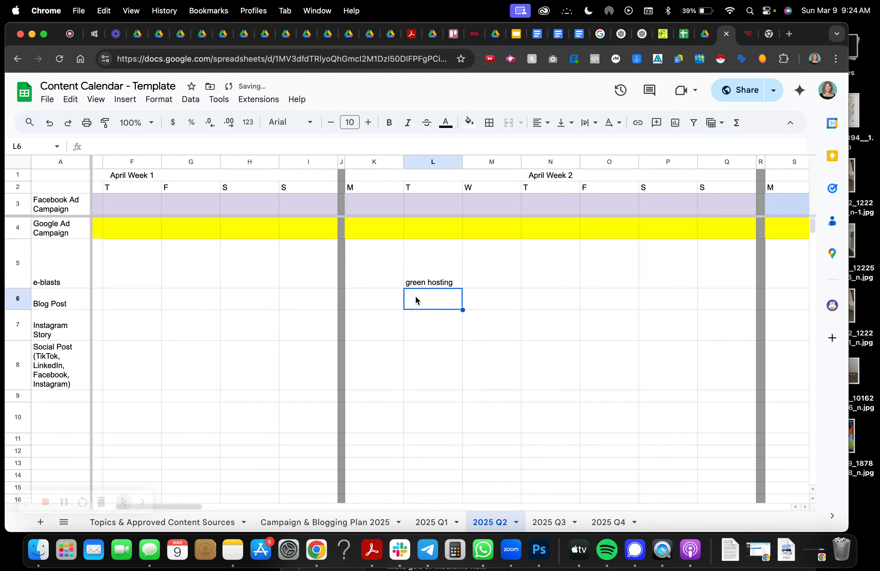
key(super+v)
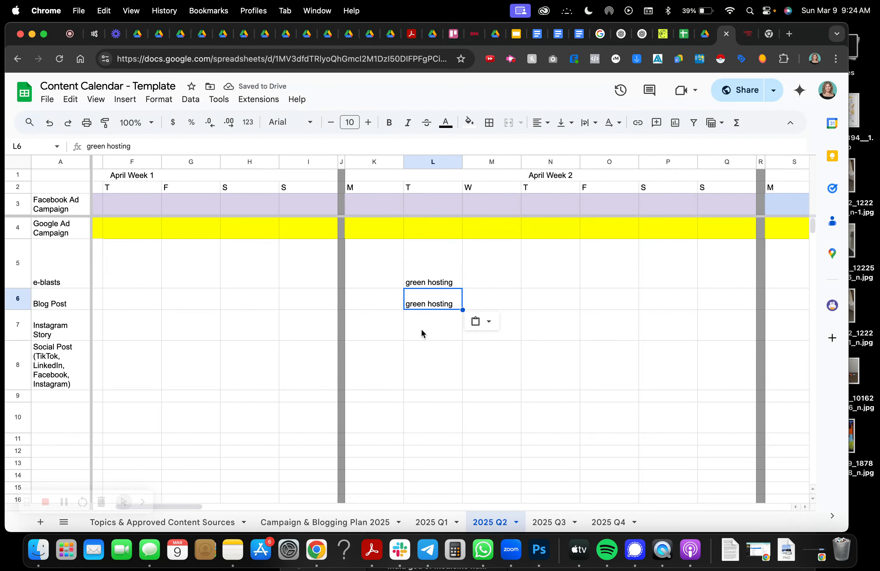
click(421, 330)
key(super+v)
click(424, 355)
key(super+v)
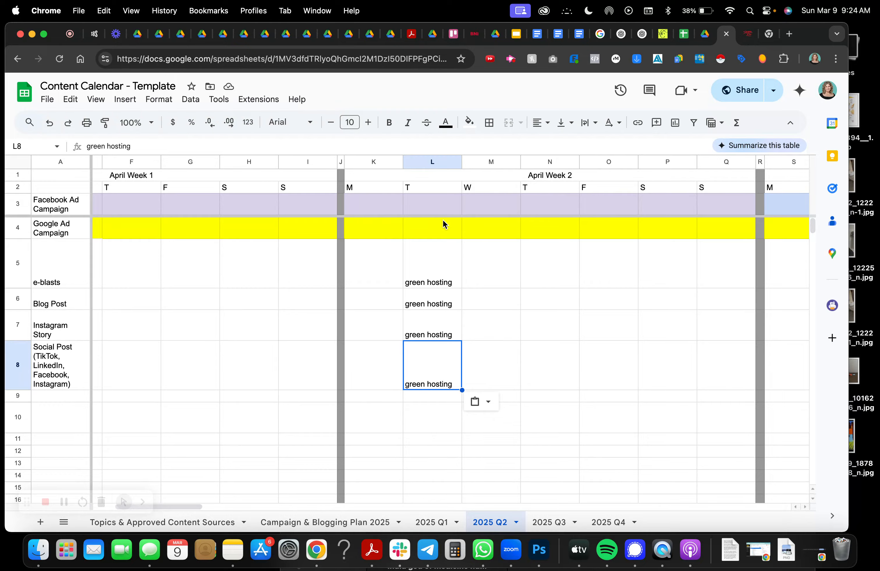
Review the April Week 1 to Week 4 entries on the 2025 Q2 sheet and return to the Week 2 Tuesday e-blast.
scroll(442, 220, left, 5)
scroll(443, 223, right, 15)
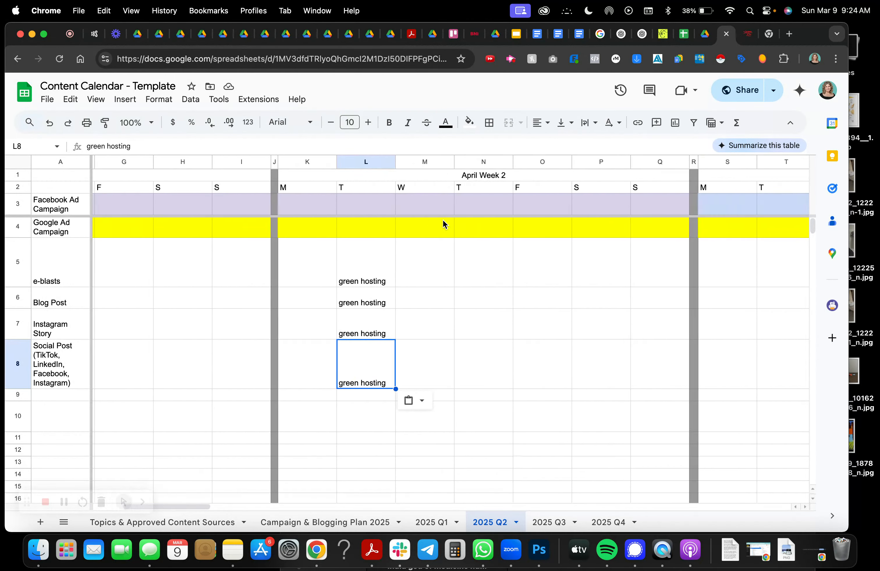
scroll(512, 235, right, 3)
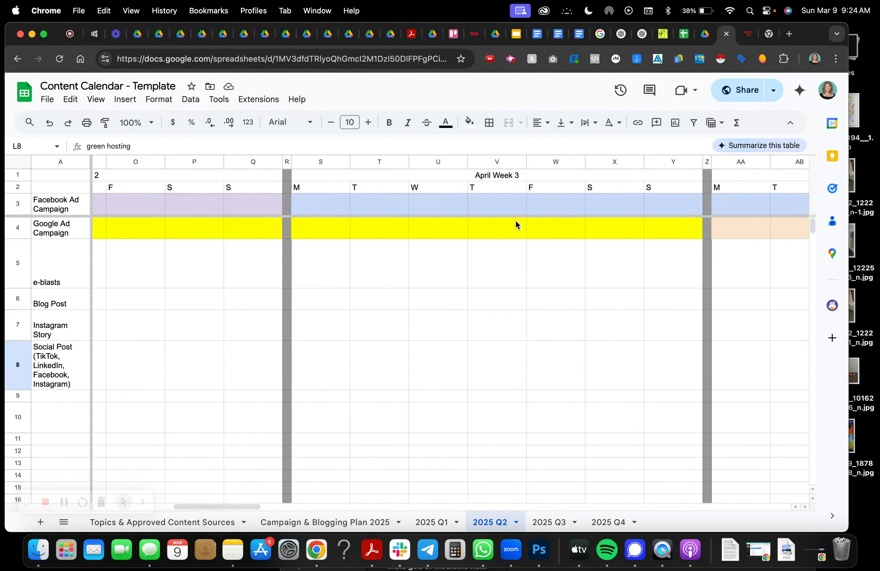
scroll(554, 199, right, 10)
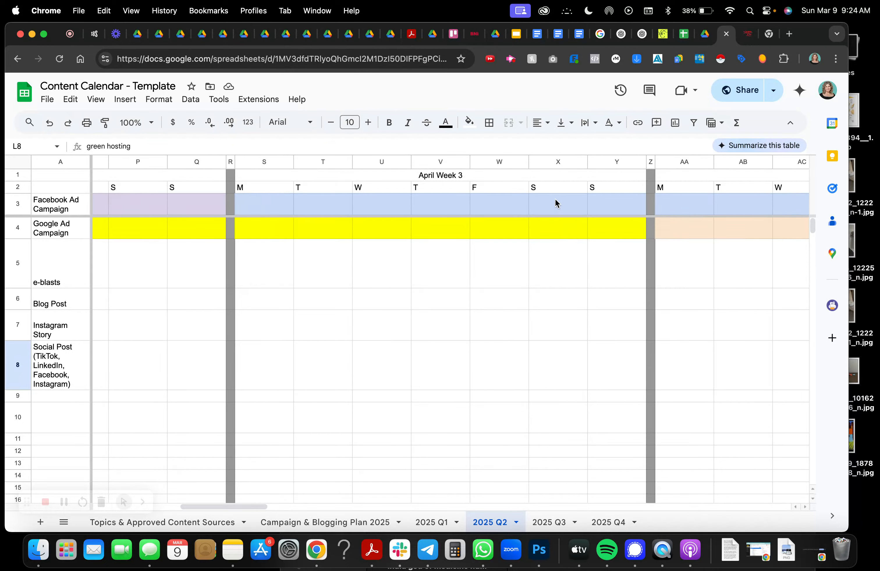
scroll(555, 199, left, 20)
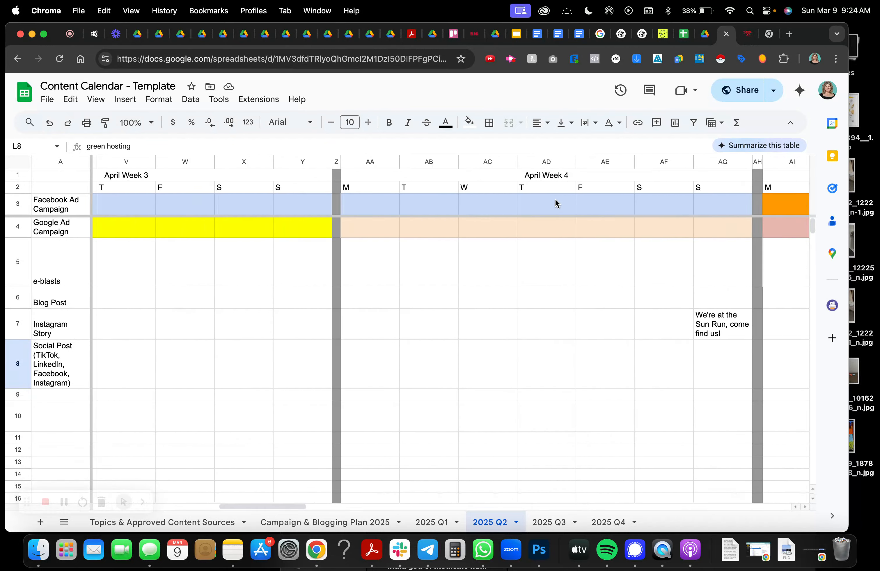
scroll(555, 200, left, 8)
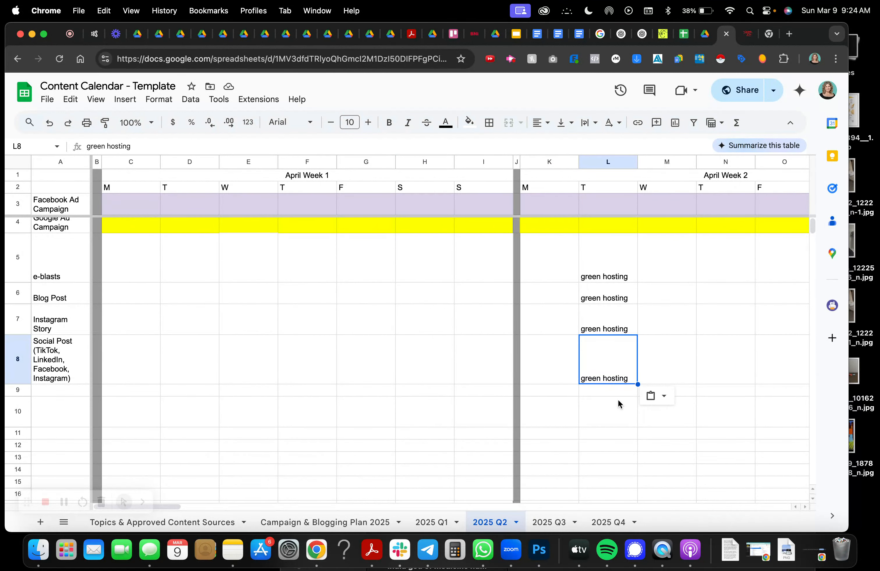
scroll(345, 305, up, 1)
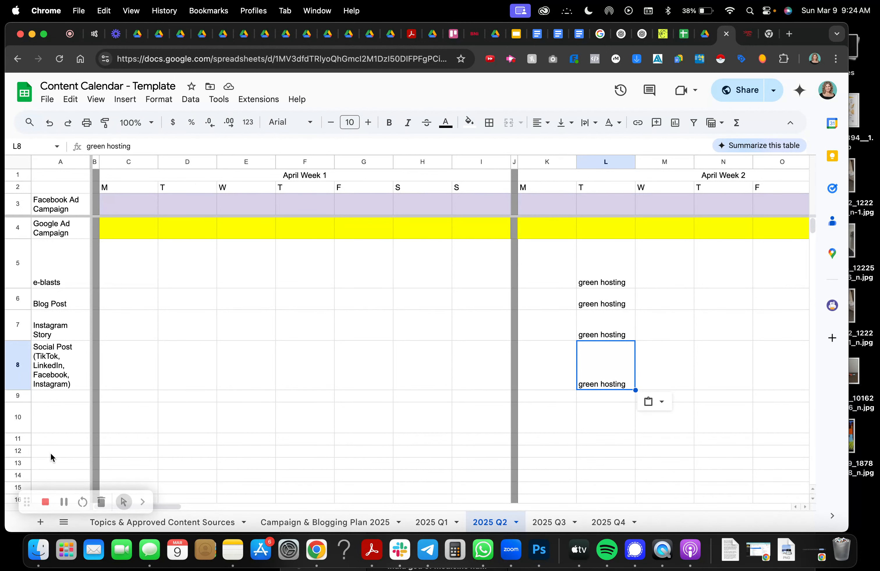
click(282, 385)
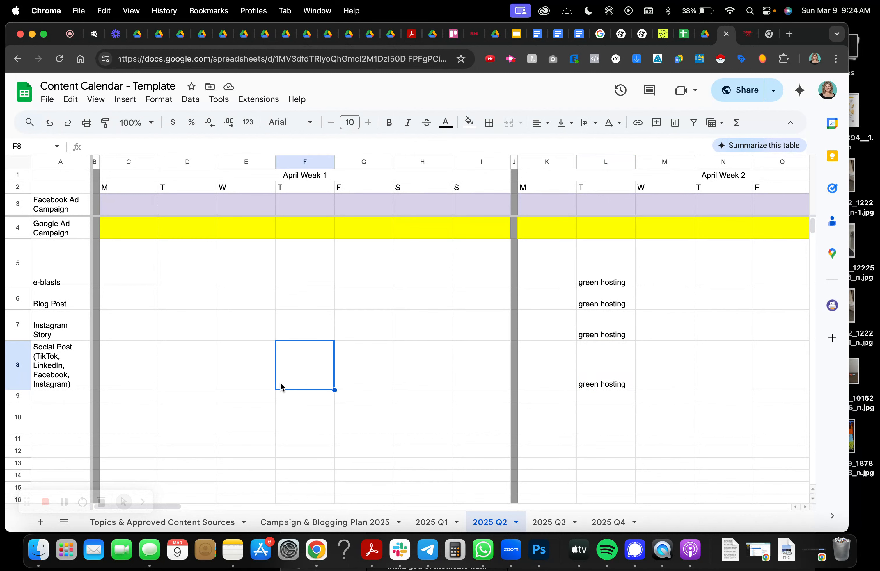
scroll(631, 381, right, 5)
scroll(631, 381, left, 5)
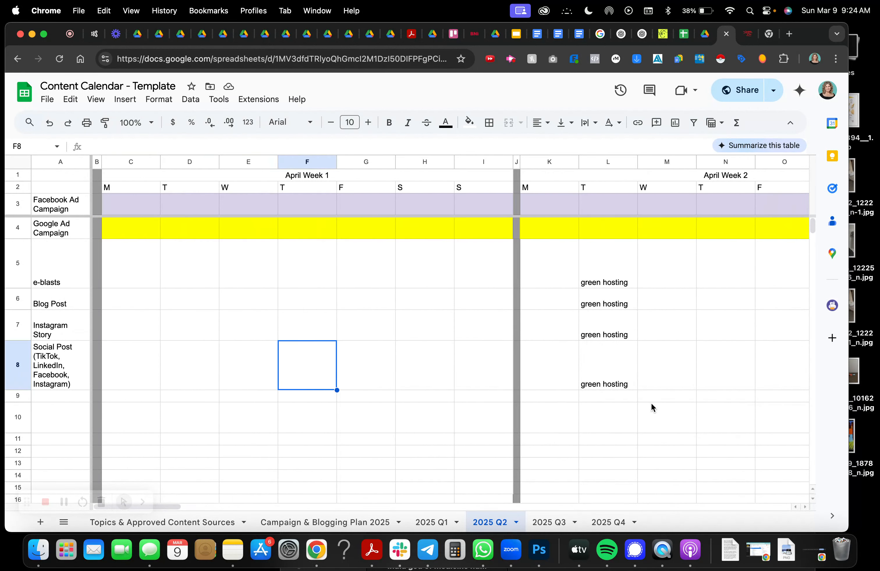
scroll(651, 403, right, 5)
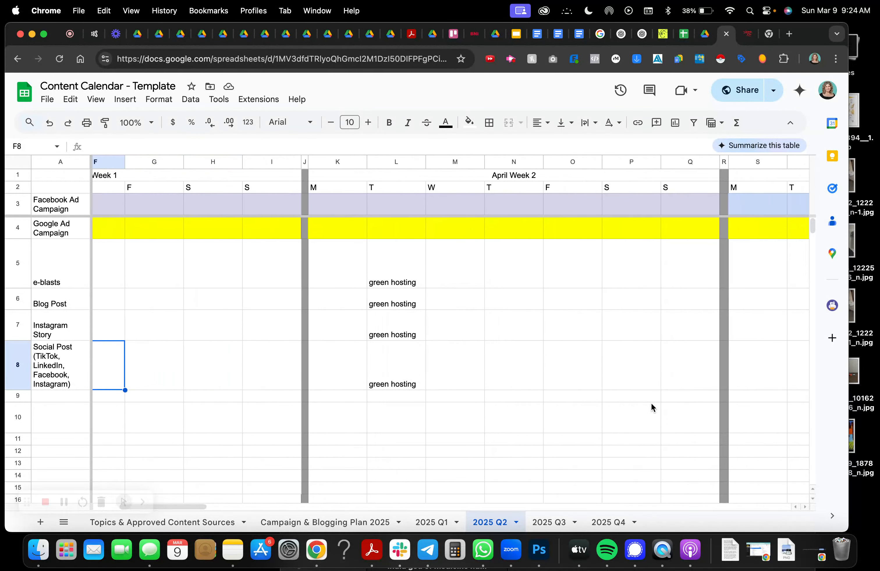
click(562, 393)
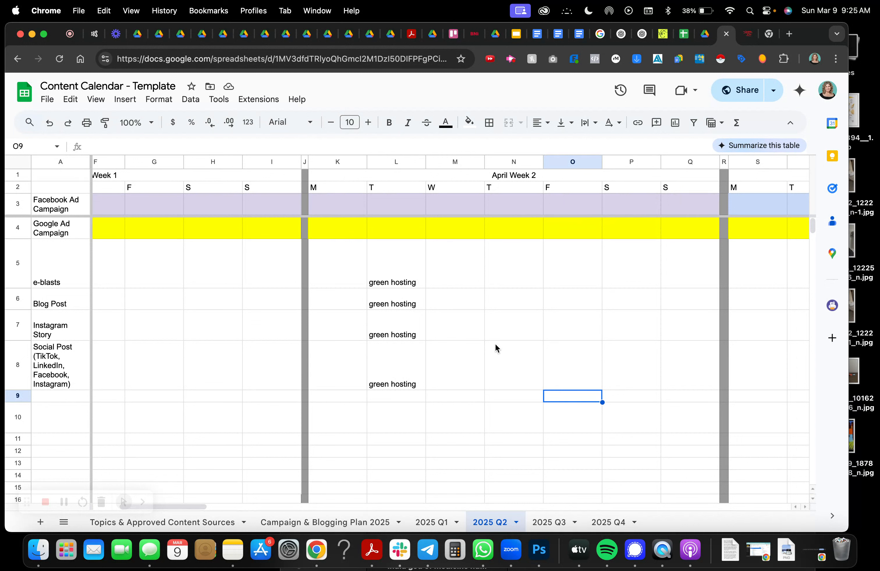
click(393, 285)
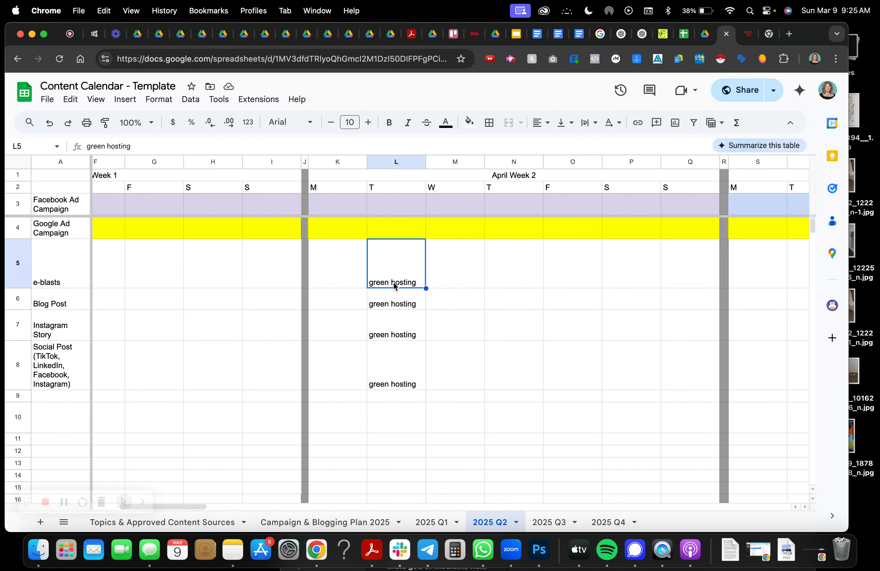
Move the four "green hosting" entries of April Week 2 from Tuesday to Monday, from the e-blasts row through Social Post.
shift+click(400, 383)
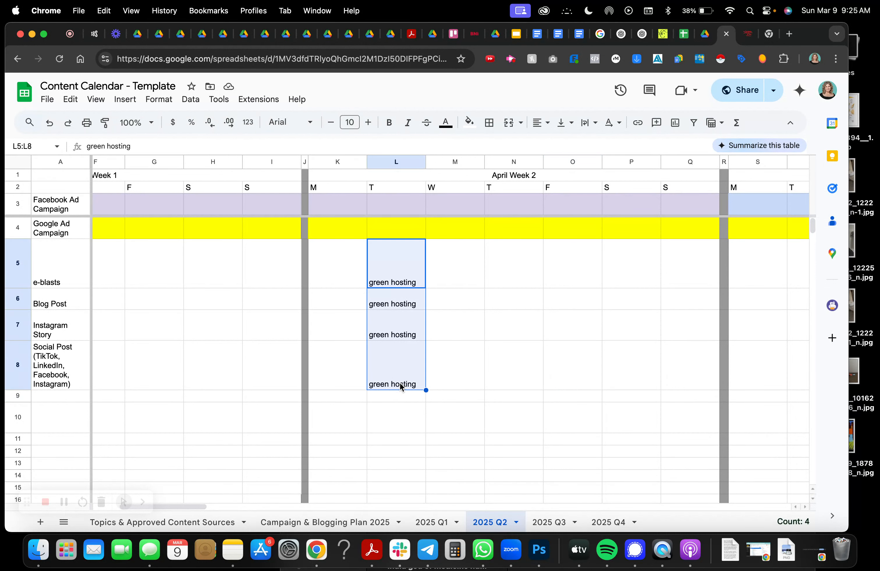
key(super+c)
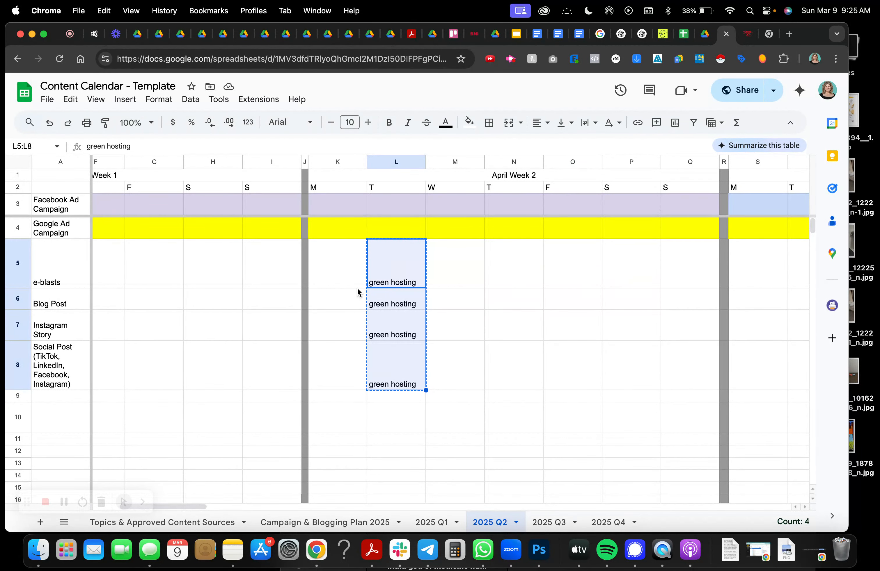
click(338, 275)
key(super+v)
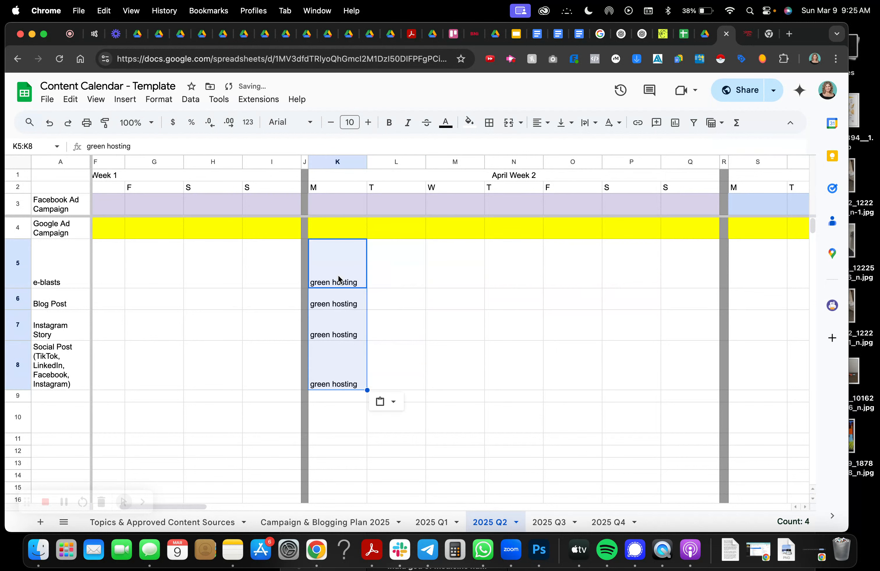
Enter "techtip" in the Instagram Story and Social Post rows for Tuesday of April Week 2, leaving its e-blast empty.
click(408, 278)
text(techtip)
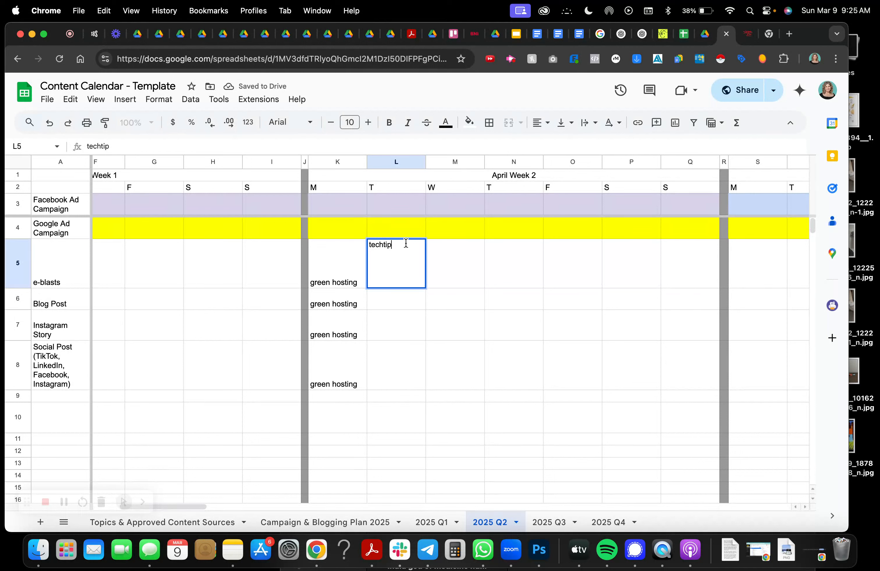
drag(405, 244, 366, 243)
key(BackSpace)
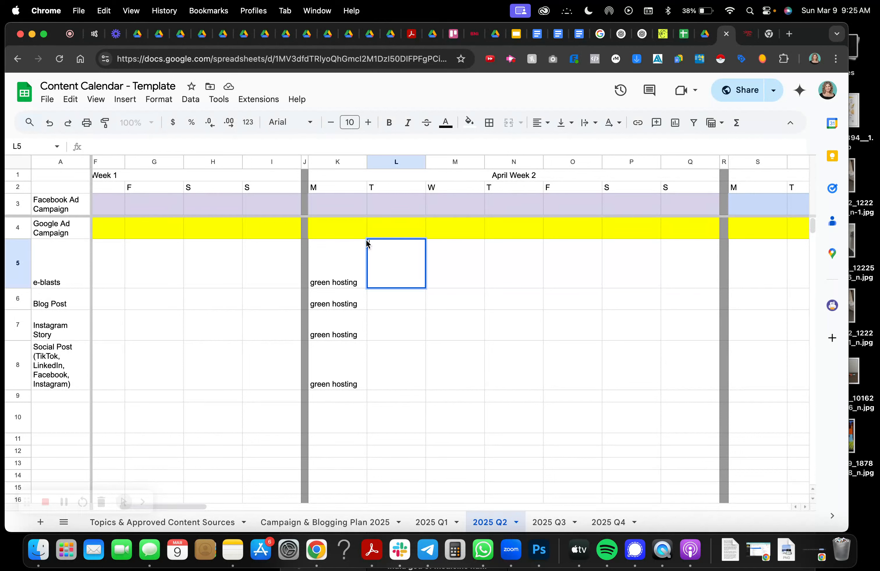
click(389, 304)
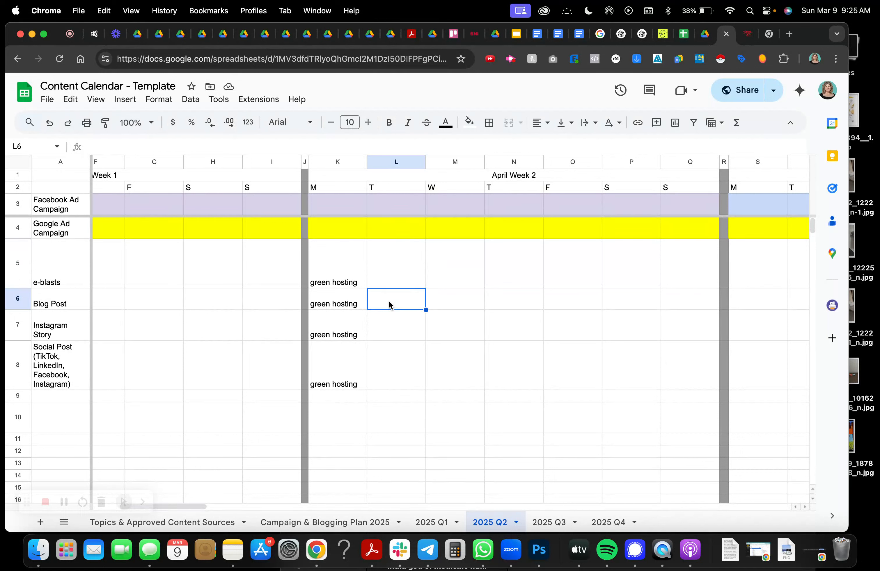
click(393, 331)
click(392, 307)
click(392, 331)
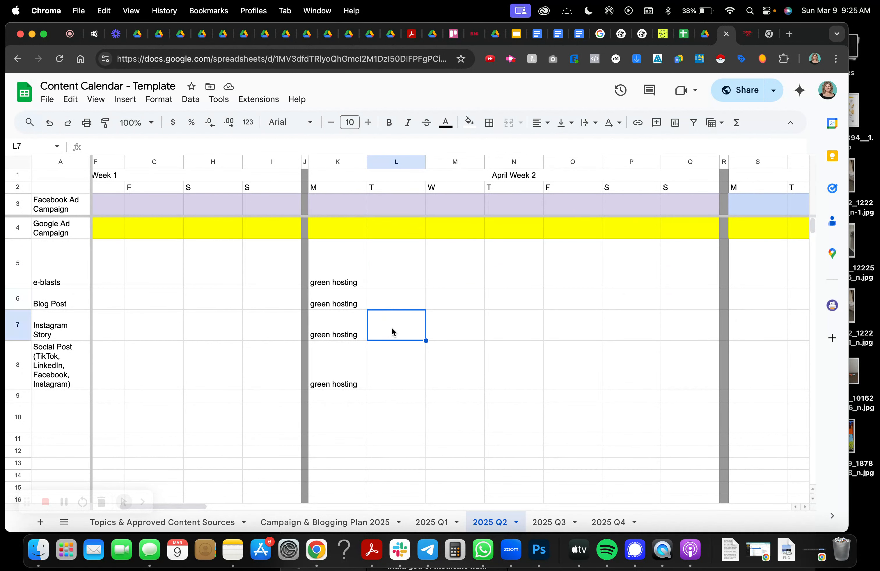
key(super+v)
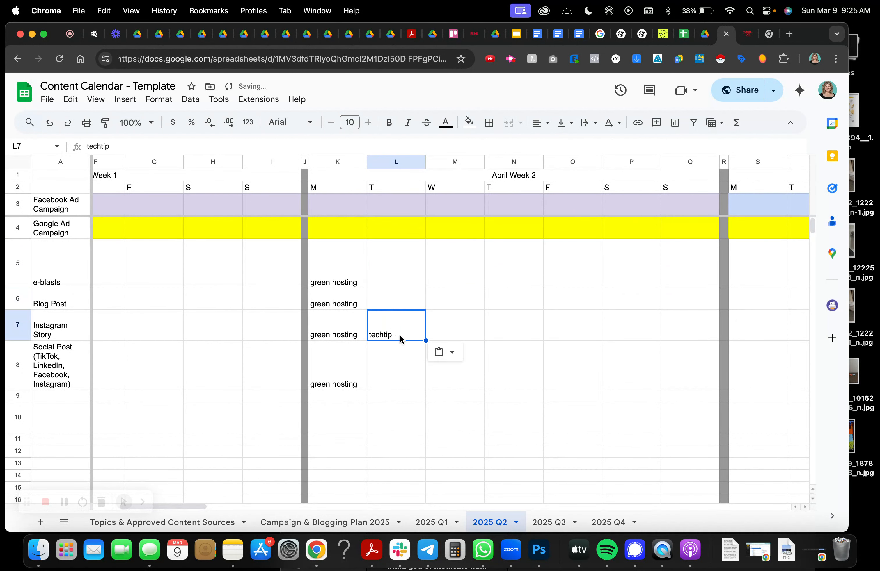
click(396, 363)
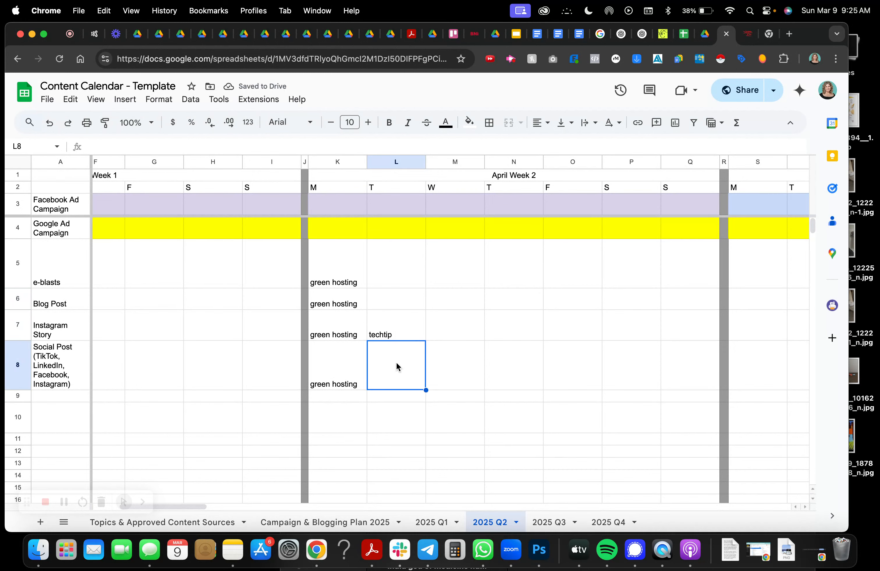
key(super+v)
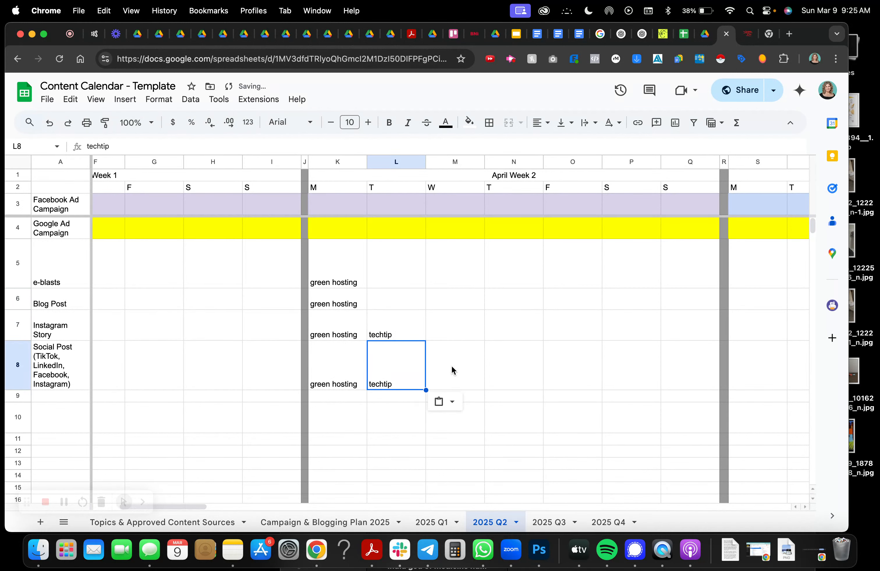
Enter "geekspeak live" as Thursday's Instagram Story in April Week 2 and copy it to that day's Blog Post and Social Post rows.
click(462, 370)
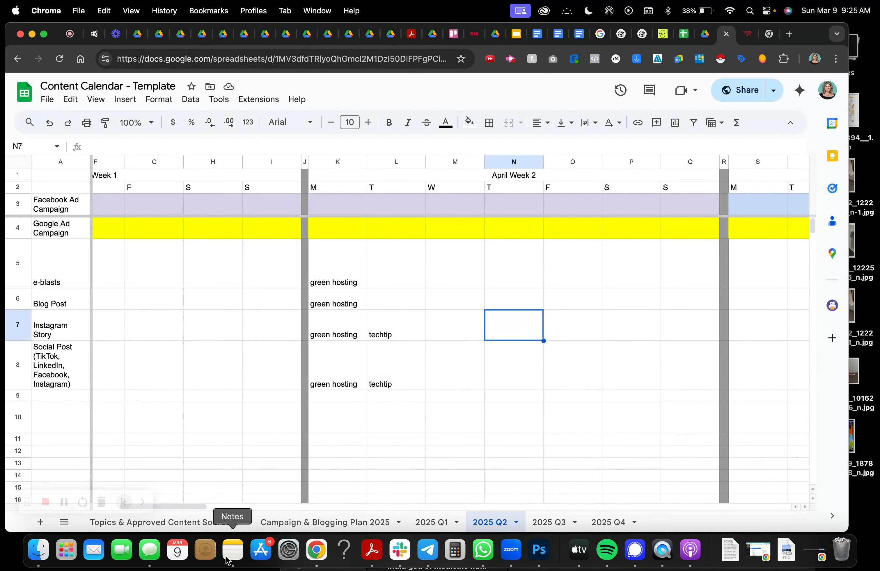
text(gee)
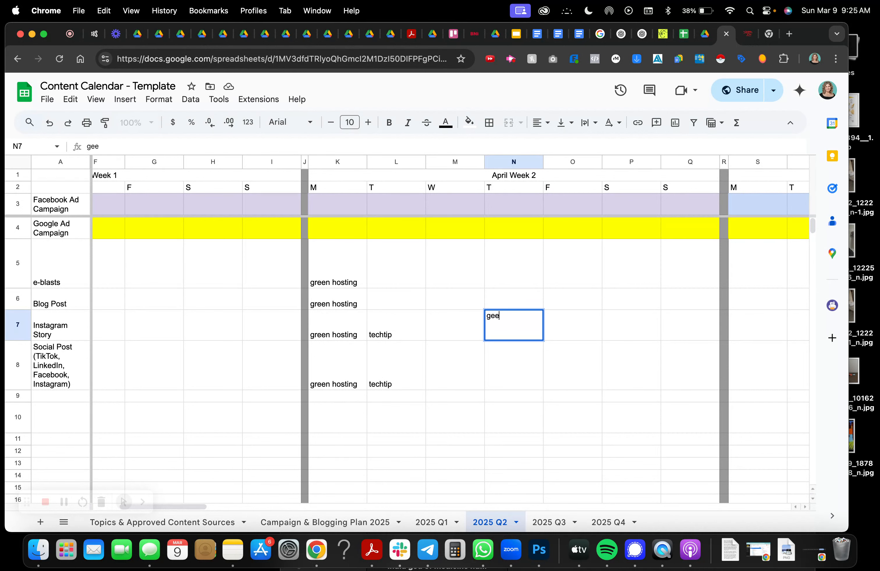
text(kspeak live)
drag(538, 315, 475, 316)
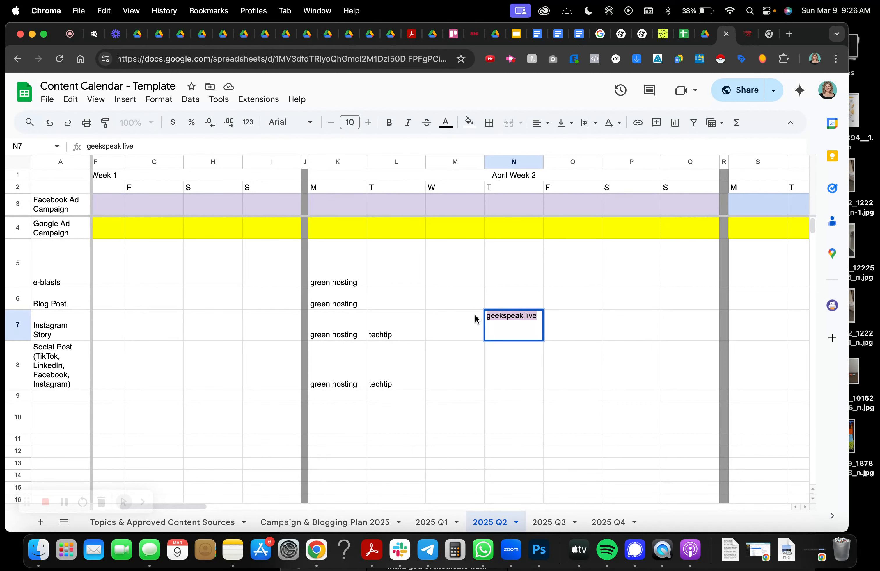
key(super+c)
click(505, 298)
key(super+v)
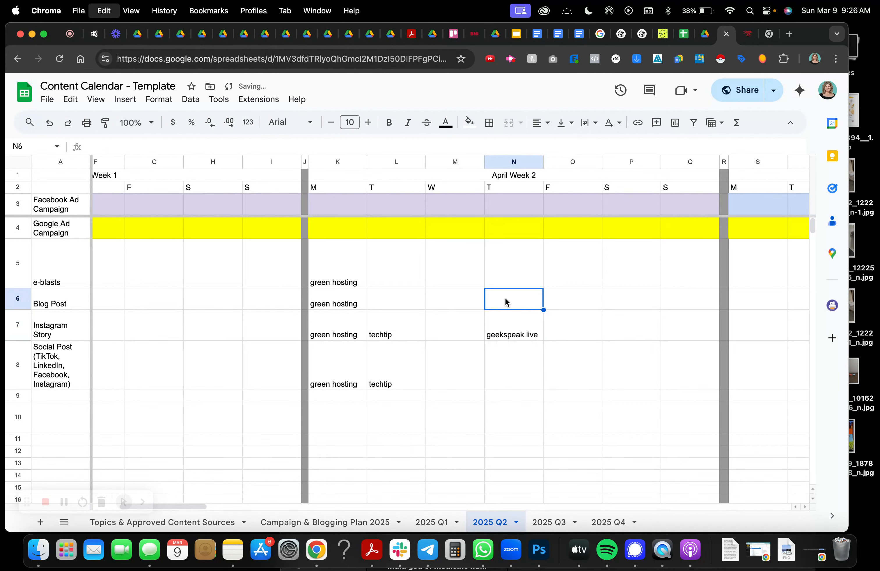
click(507, 359)
key(super+v)
click(514, 406)
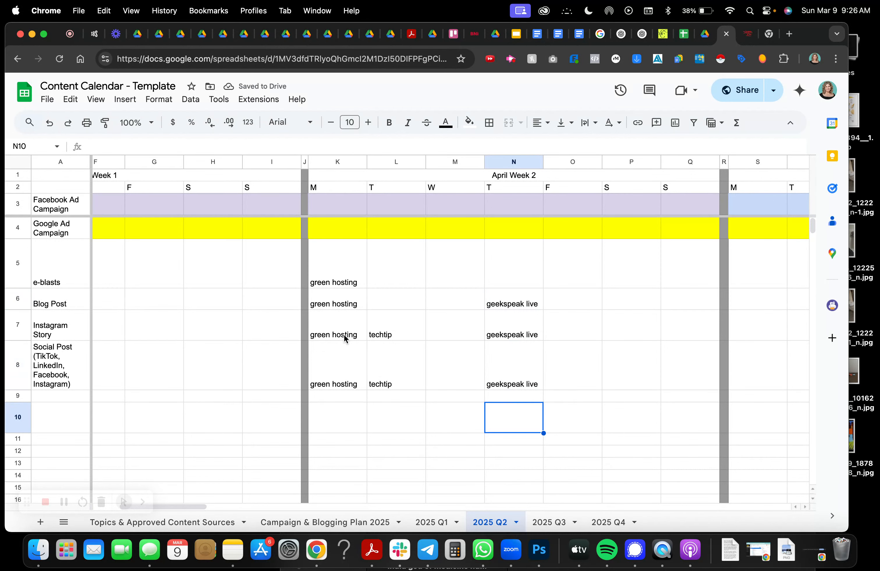
Enter "n/a" as Thursday's e-blast in April Week 2 and copy it to Tuesday's e-blasts and Blog Post rows.
click(63, 336)
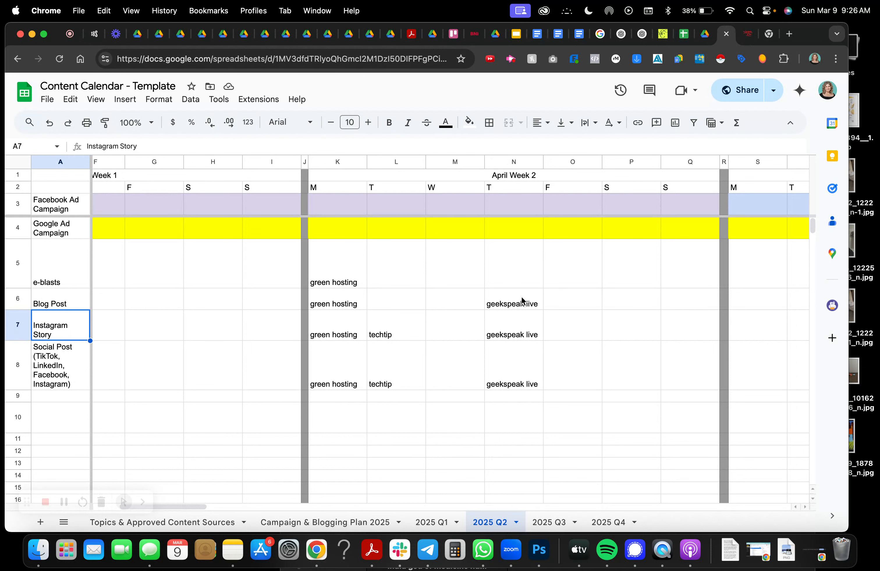
click(500, 281)
text(n/a)
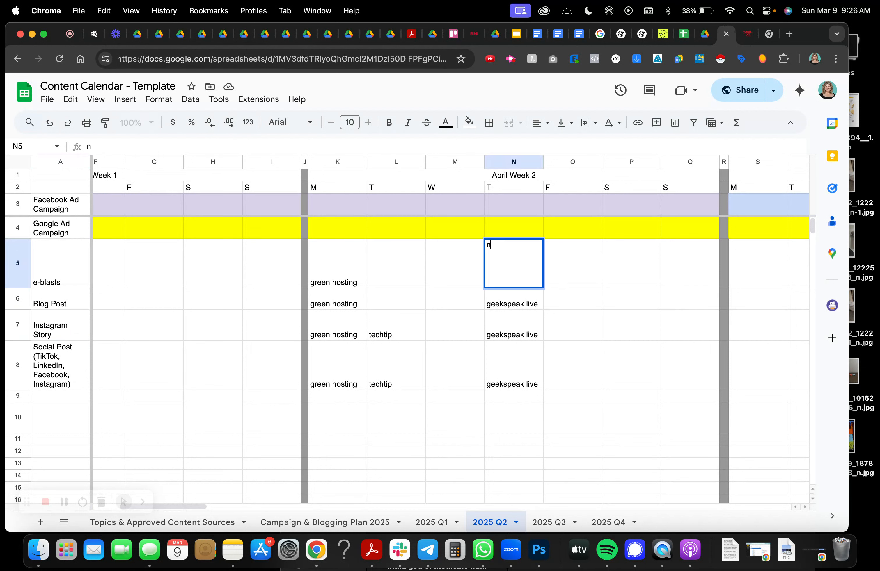
key(Return)
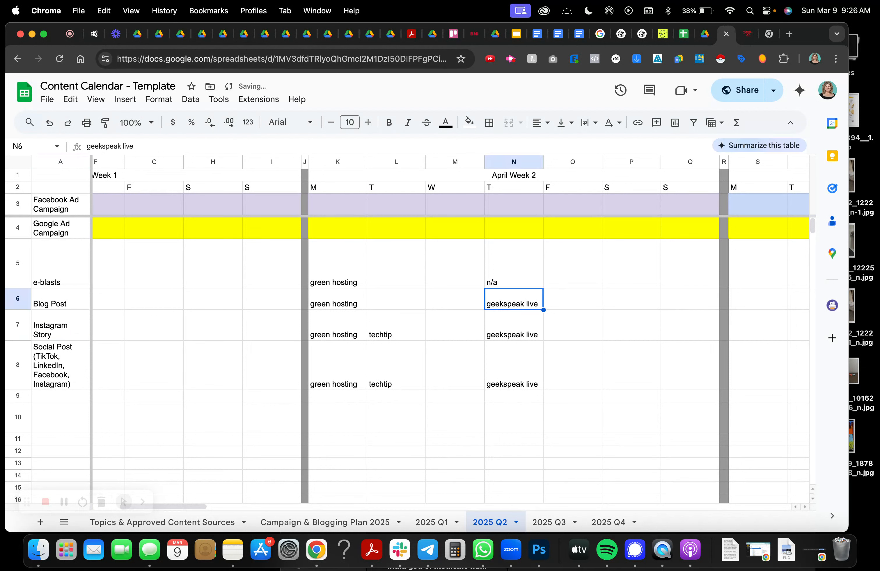
double_click(512, 281)
drag(513, 255, 472, 243)
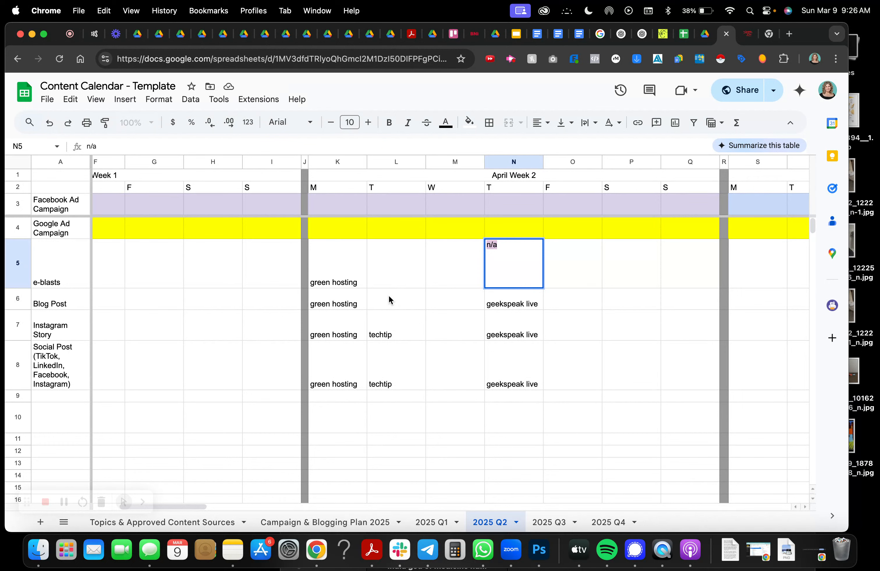
click(389, 283)
key(super+v)
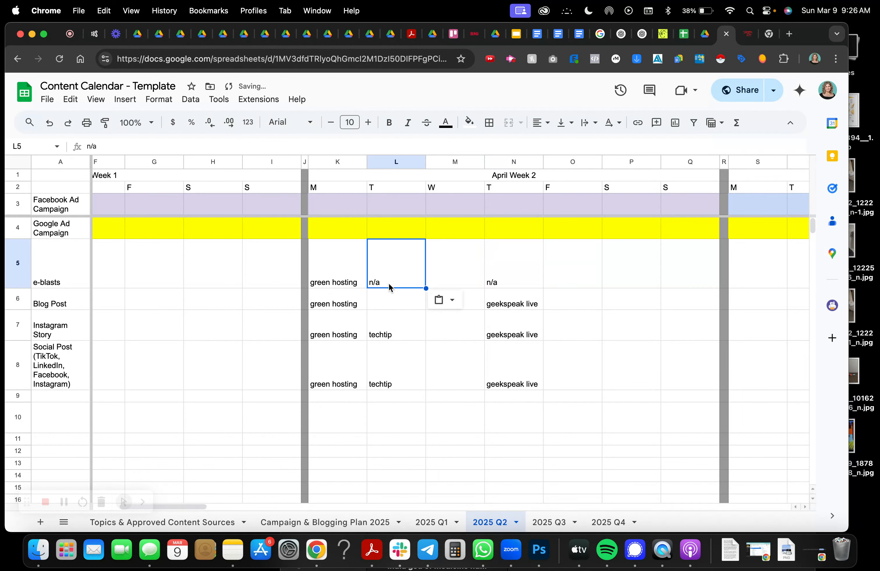
click(385, 305)
key(super+v)
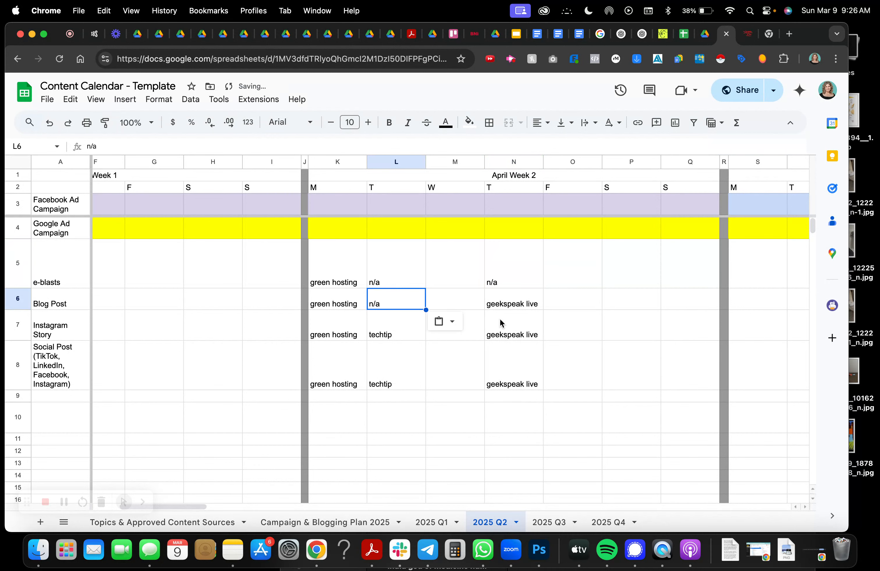
Replace the Monday e-blast of April Week 2 with "n/a".
click(497, 280)
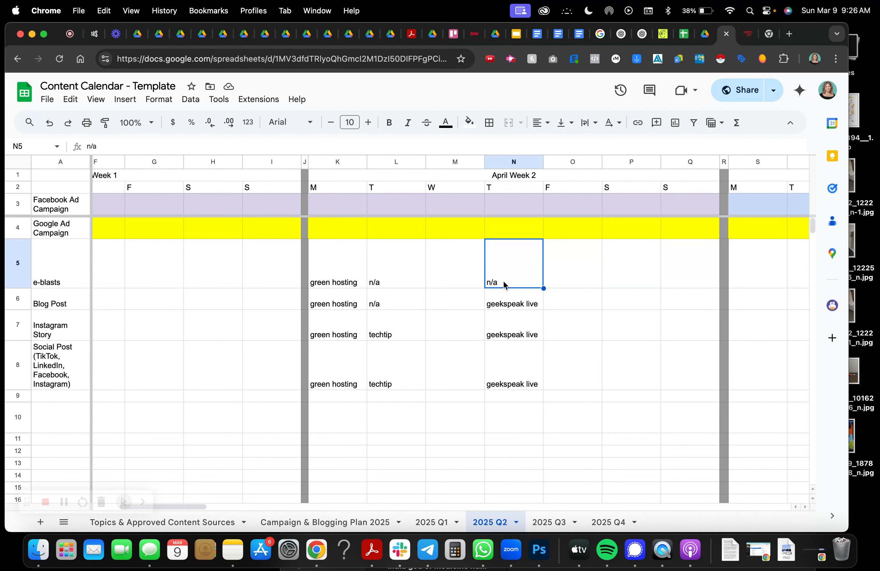
click(325, 283)
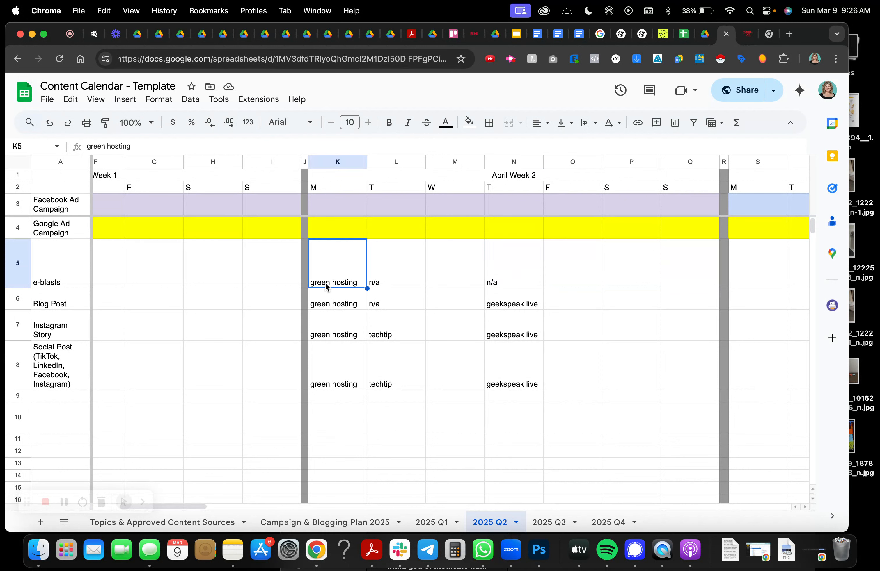
text(n/a)
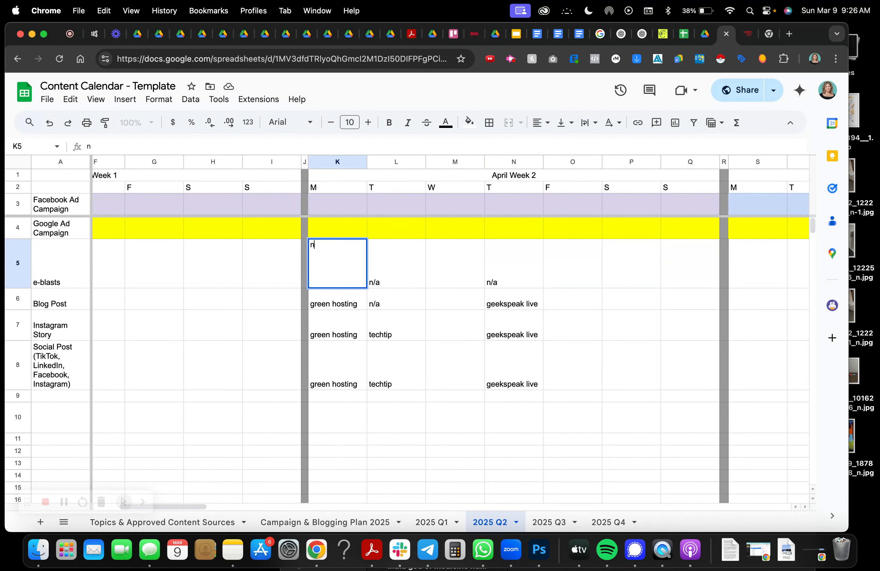
key(Return)
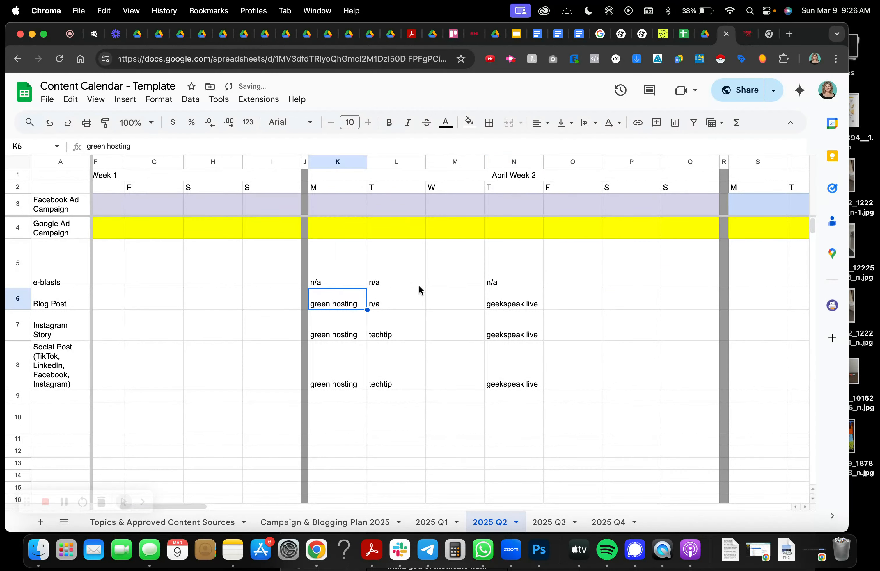
Replace the Thursday e-blast of April Week 2 with "geekspeak live/greenhosting blog post/ techtip".
double_click(515, 280)
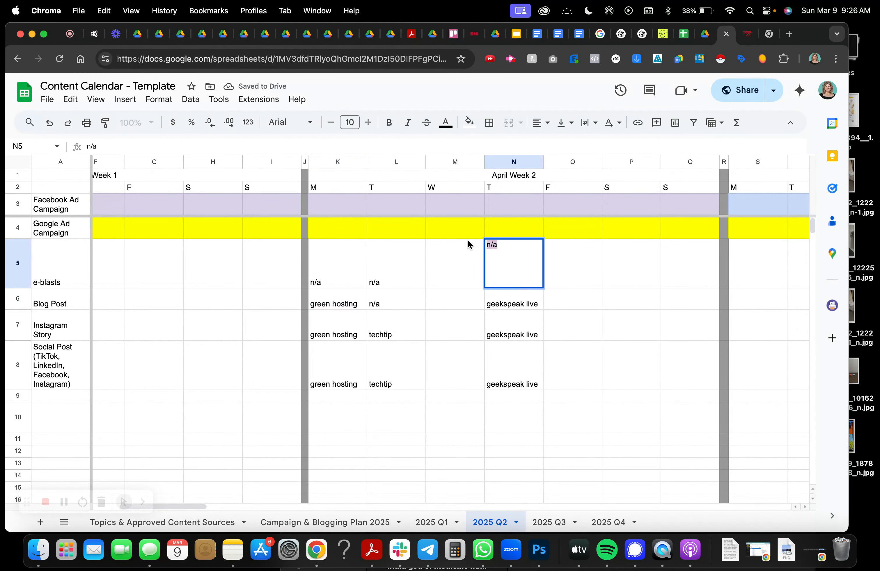
key(BackSpace)
key(BackSpace)
key(BackSpace)
text(geekspeak live)
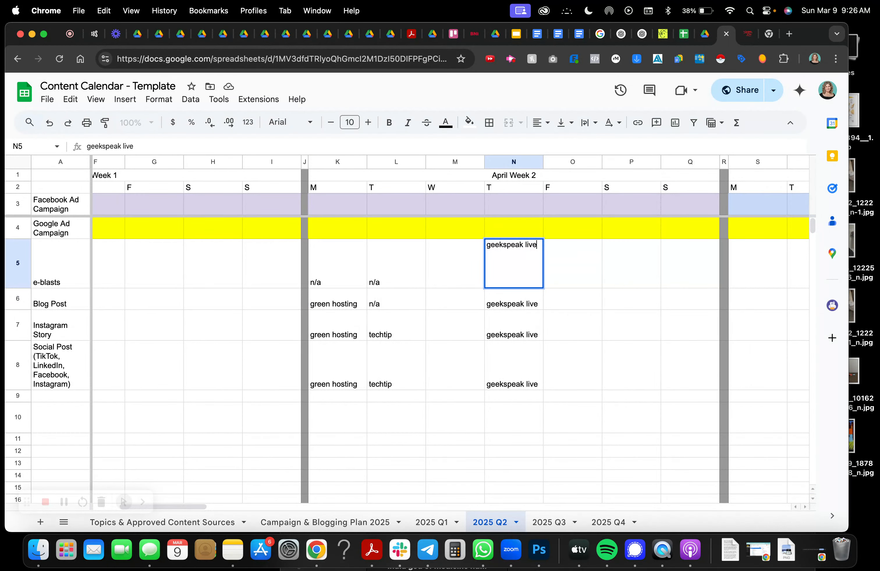
text(/greenhosting )
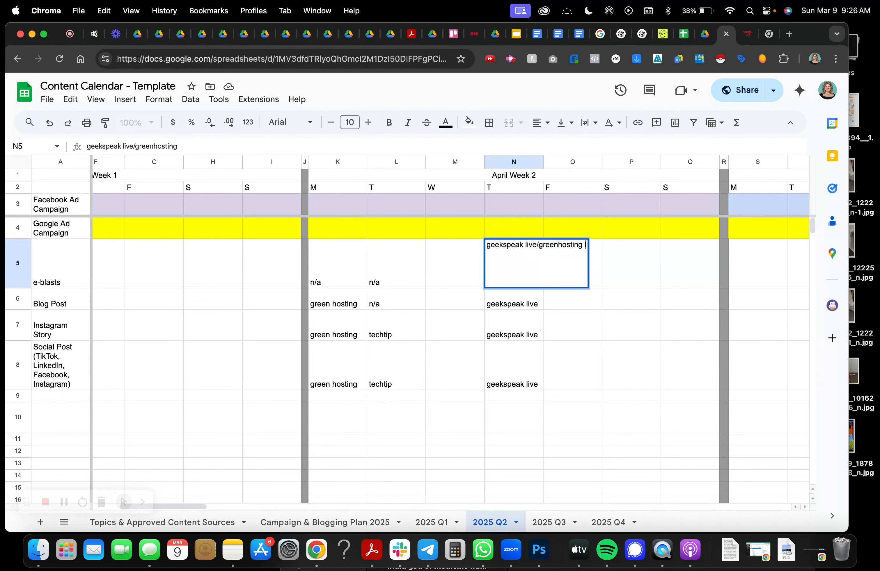
text(blog pos)
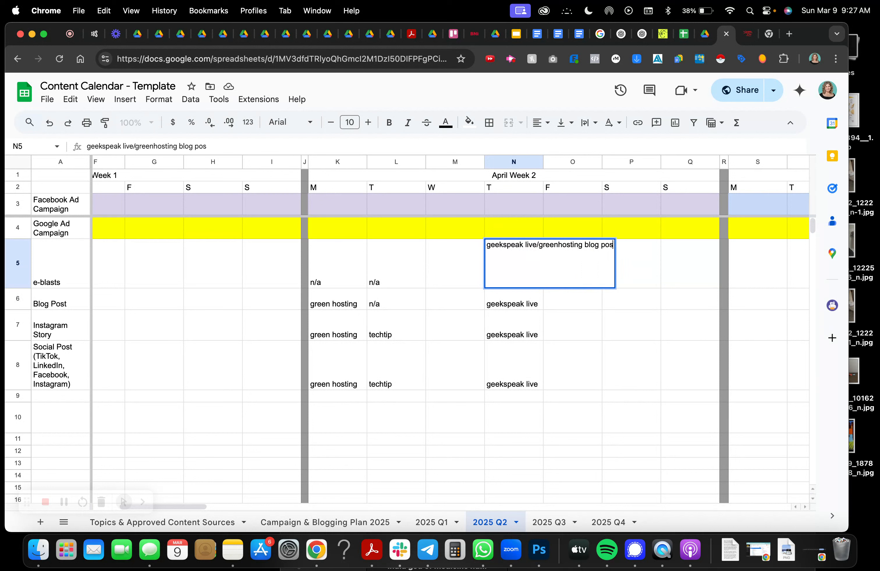
text(t/ techtip)
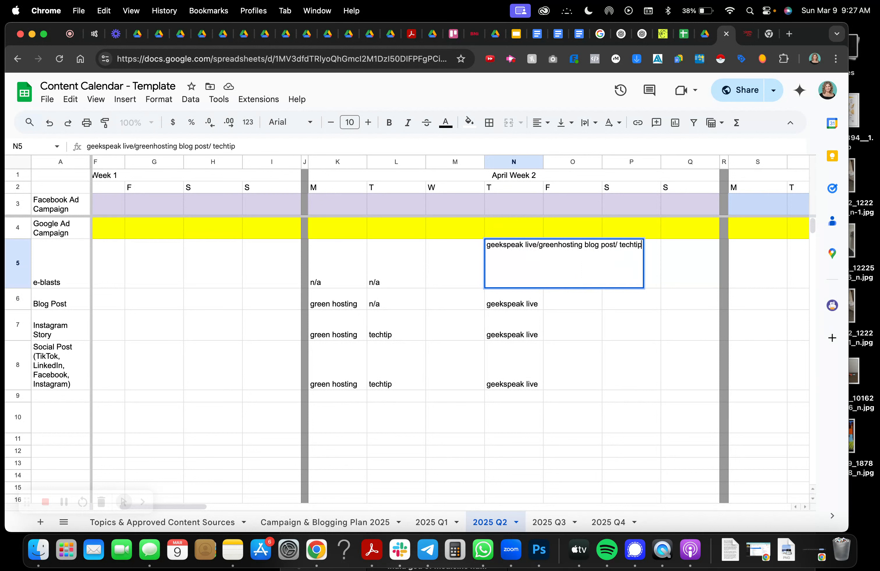
key(Return)
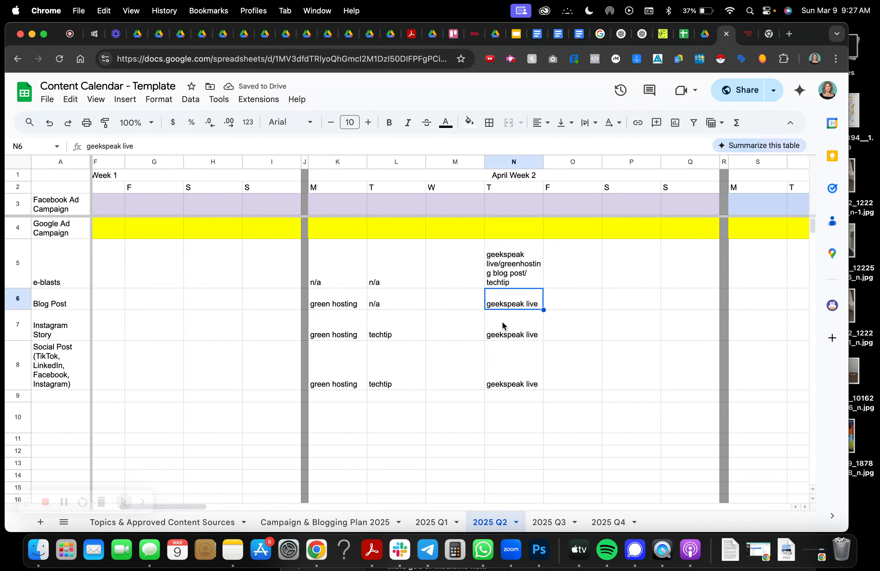
Enter "curated content" as Saturday's Instagram Story in April Week 2.
click(645, 280)
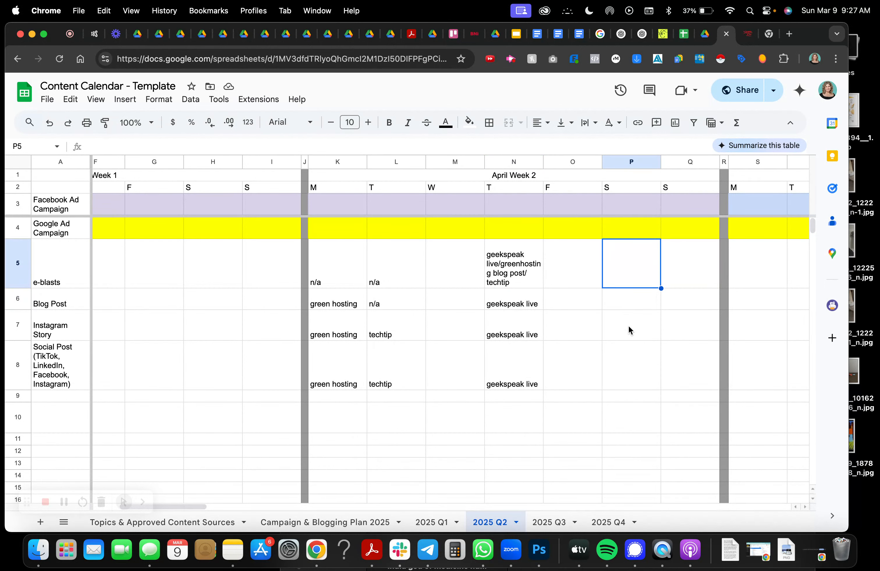
click(627, 334)
text(curat)
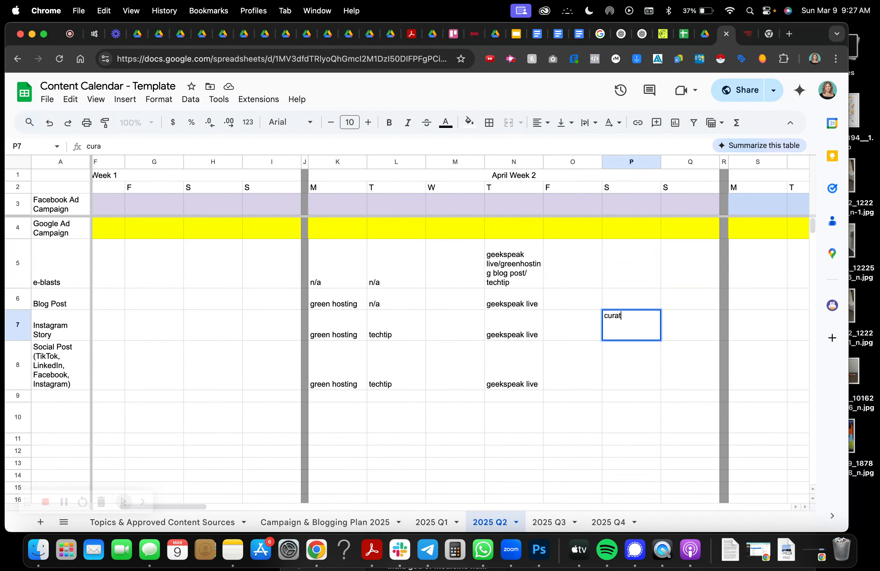
text(ed content)
click(620, 368)
click(635, 334)
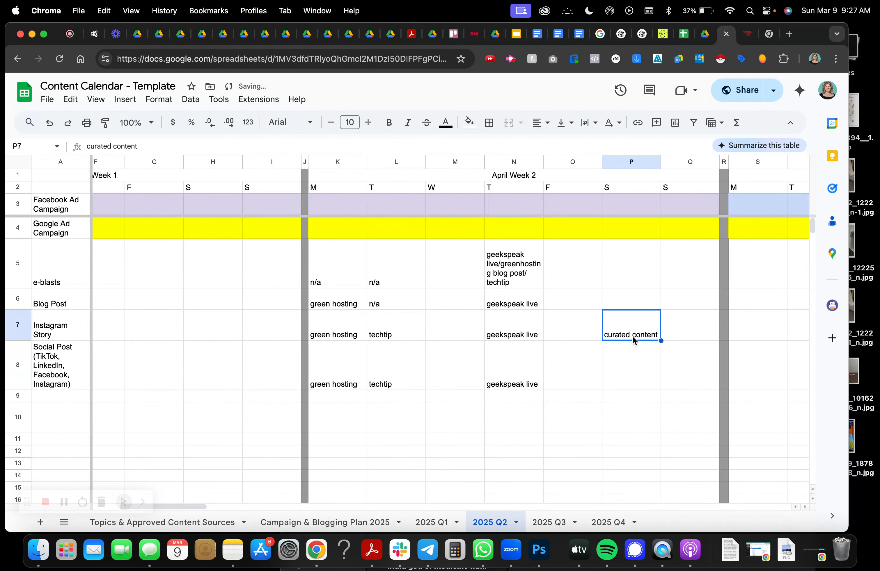
double_click(632, 336)
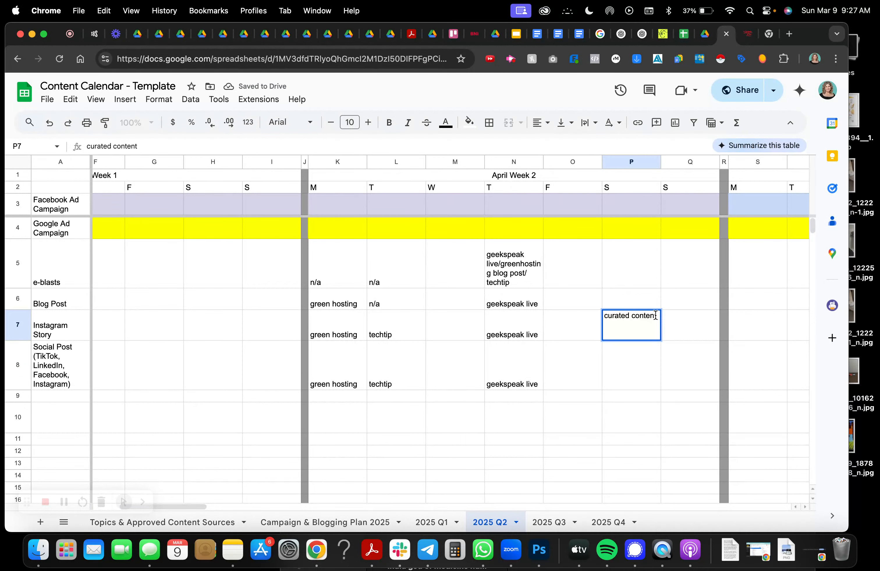
drag(655, 315, 572, 315)
text(inspirational quot)
key(BackSpace)
key(BackSpace)
key(BackSpace)
key(BackSpace)
key(BackSpace)
key(BackSpace)
key(BackSpace)
key(BackSpace)
key(BackSpace)
key(BackSpace)
key(BackSpace)
key(BackSpace)
key(BackSpace)
key(BackSpace)
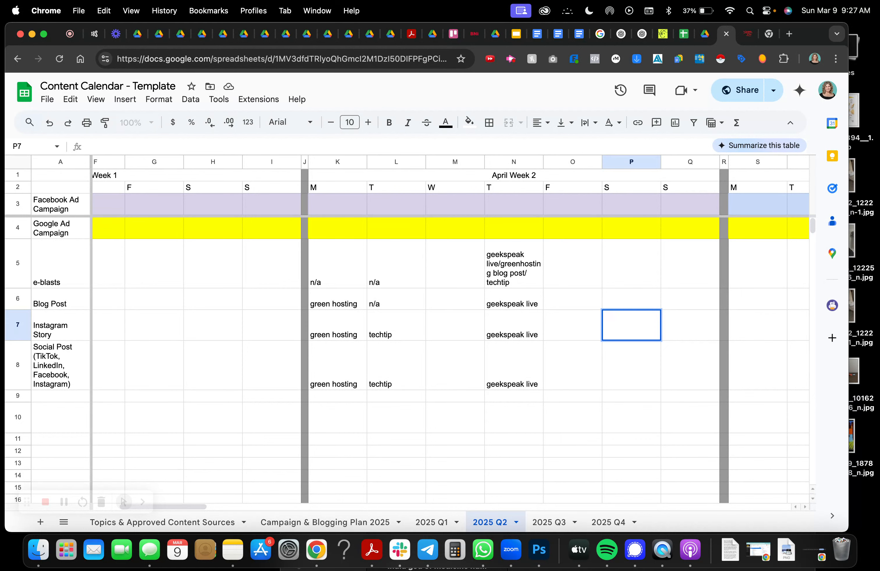
Try "writing tip" as Saturday's Instagram Story in April Week 2, and undo the entry.
text(writing tip)
key(Return)
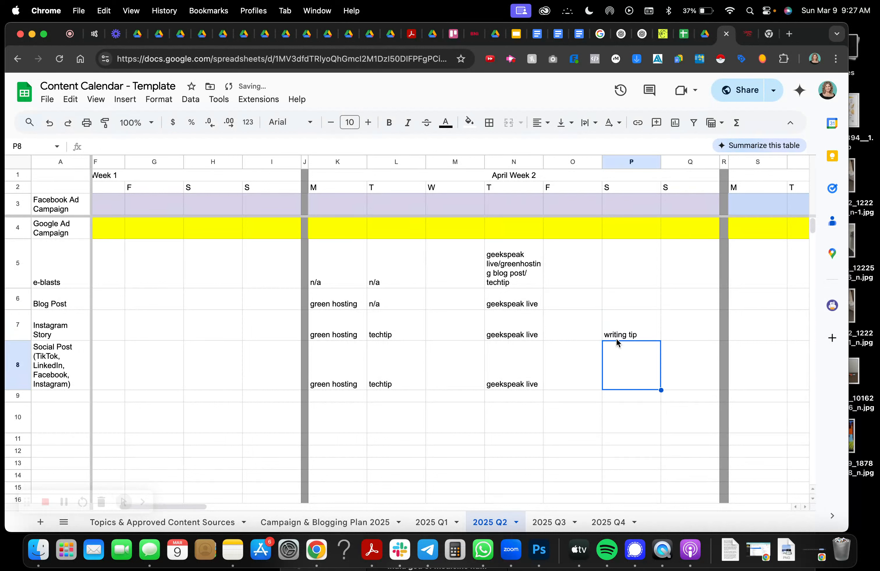
key(super+z)
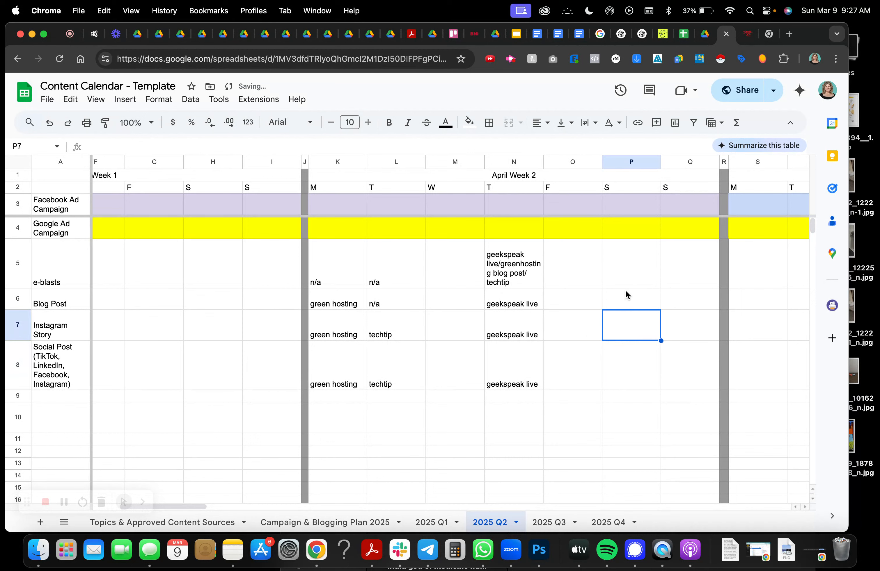
Enter "filler post" as Saturday's Instagram Story in April Week 2 and copy it to that day's Social Post row.
double_click(621, 321)
text(filler post)
drag(637, 315, 594, 314)
key(super+c)
click(614, 357)
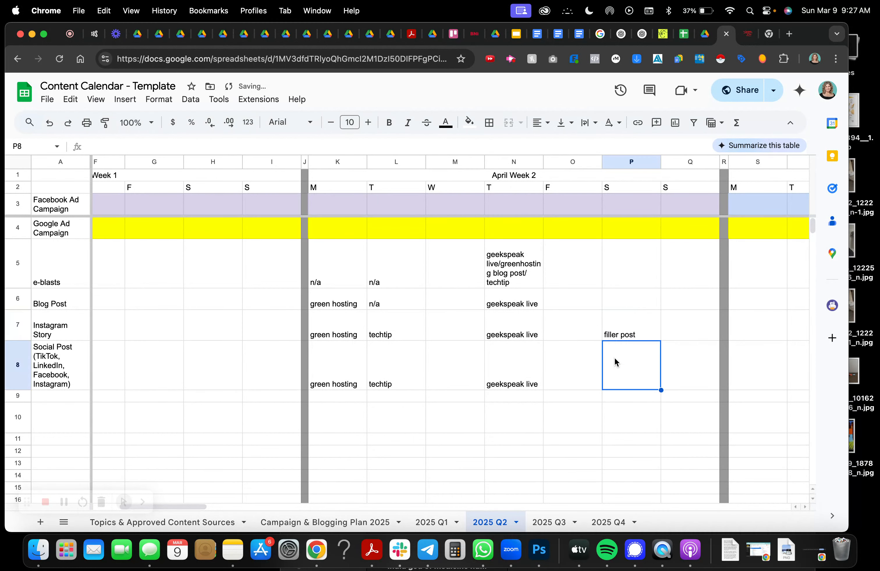
key(super+v)
click(610, 413)
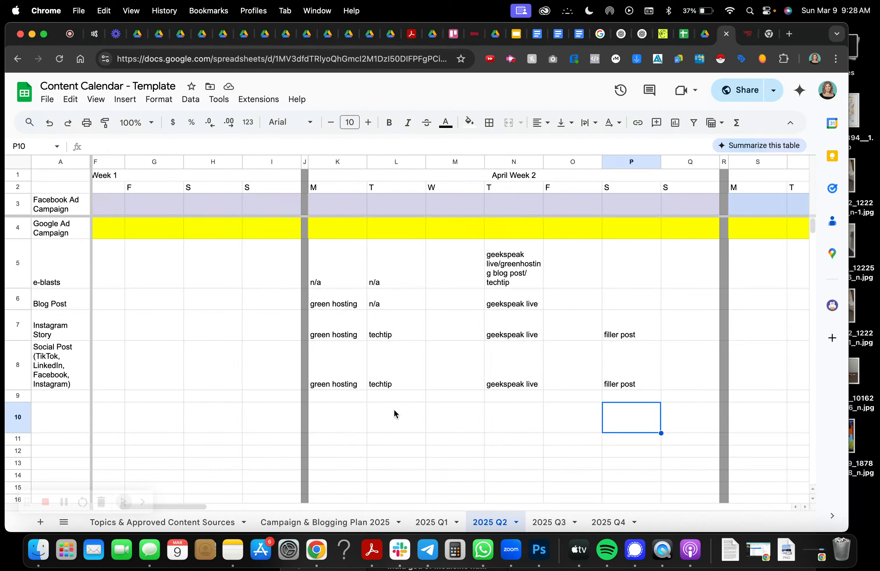
scroll(340, 433, left, 5)
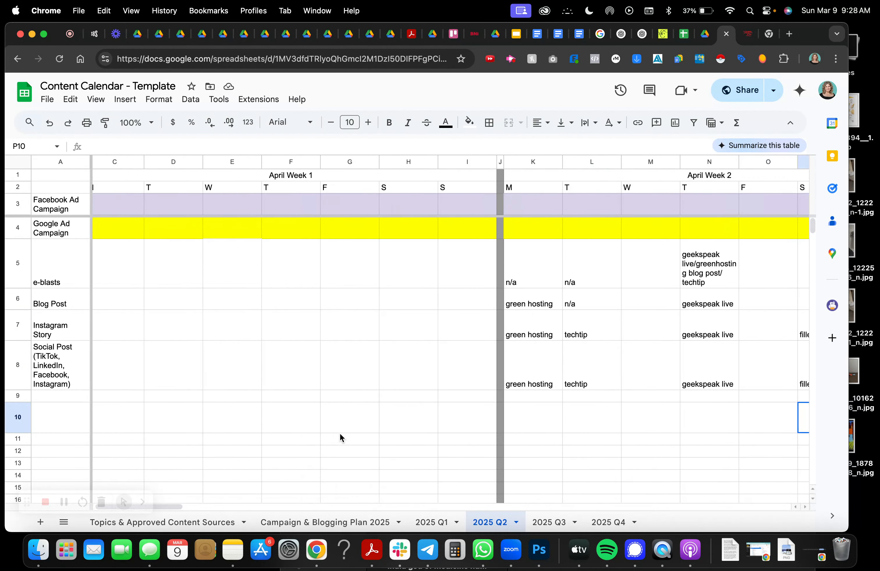
scroll(339, 433, up, 1)
scroll(715, 412, right, 3)
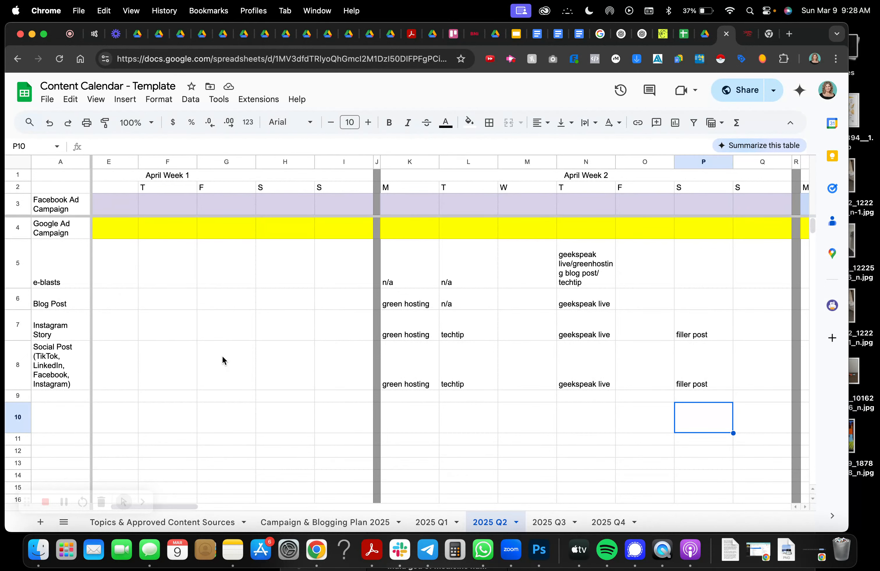
scroll(223, 356, left, 2)
scroll(554, 433, right, 3)
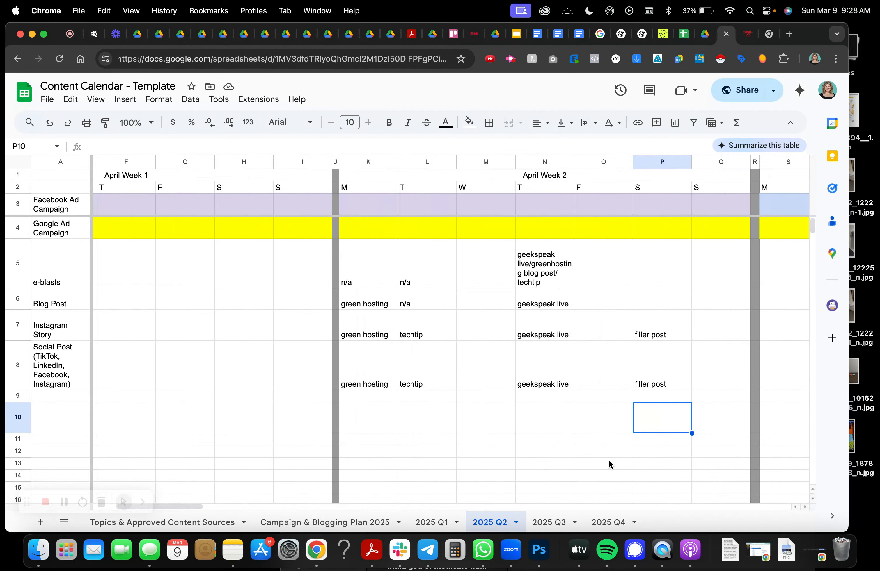
click(530, 407)
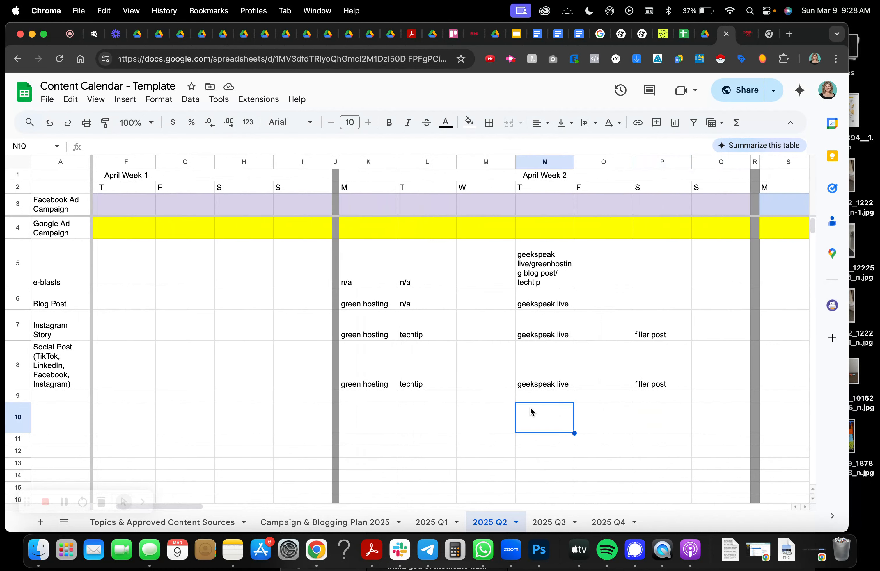